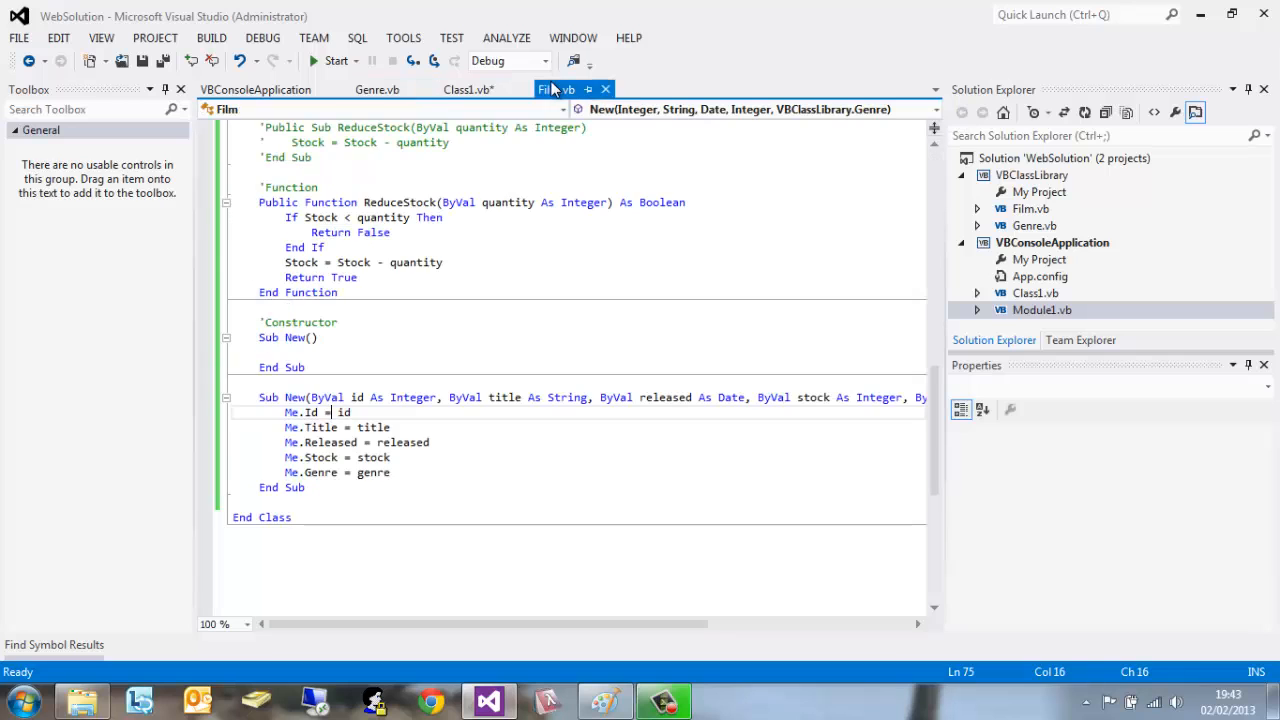
Step: Review the second Film constructor in Film.vb and switch to the Class1 code
{"action": "left_click_drag", "start_coordinate": [412, 483], "coordinate": [283, 397]}
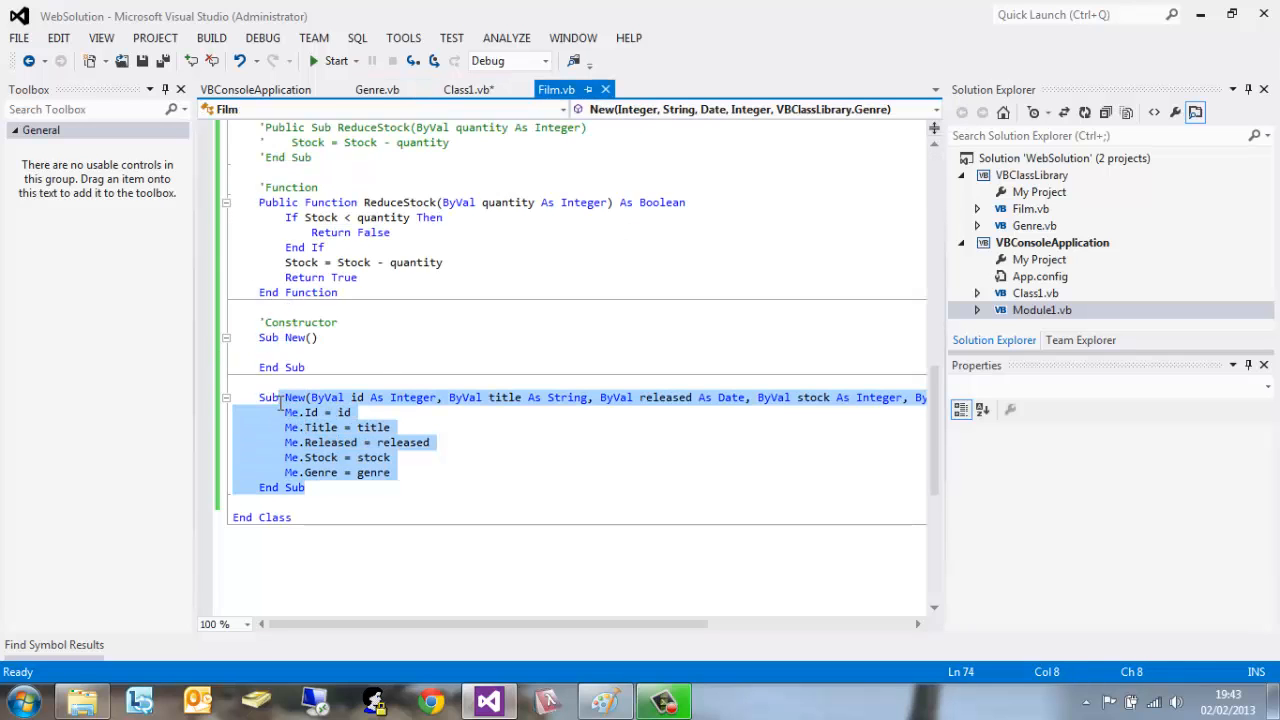
{"action": "left_click", "coordinate": [444, 414]}
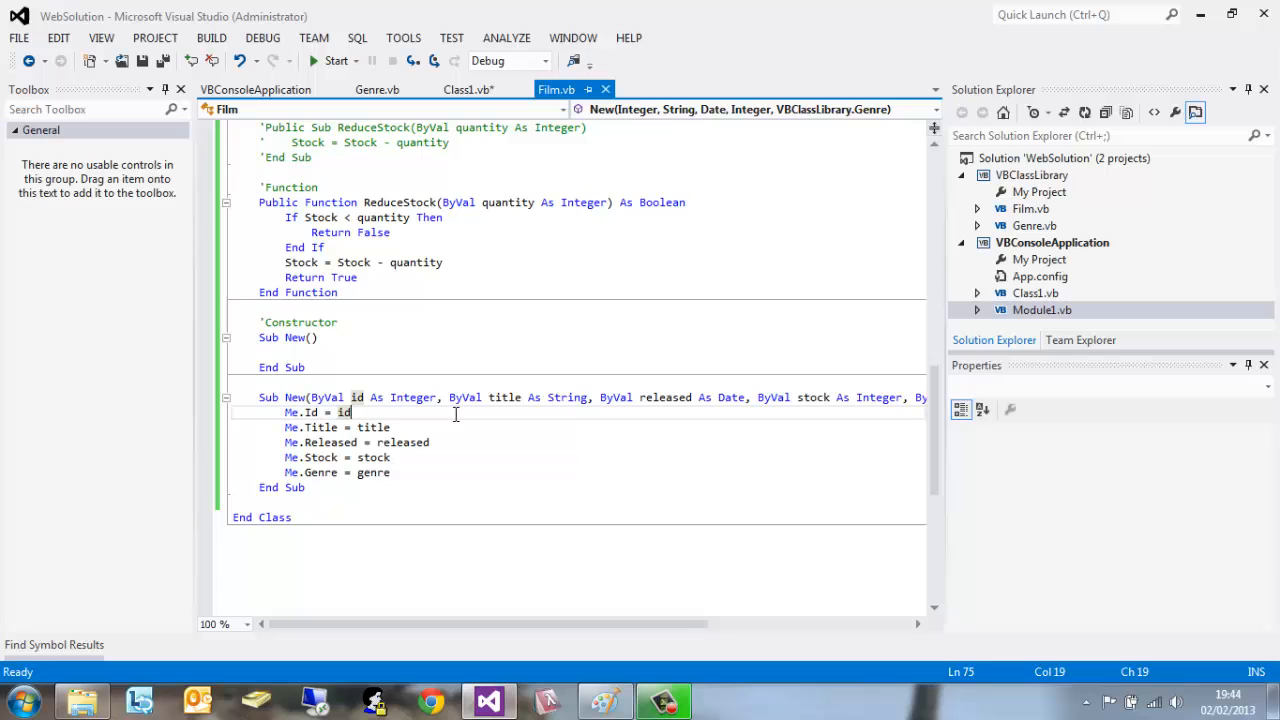
{"action": "left_click", "coordinate": [467, 90]}
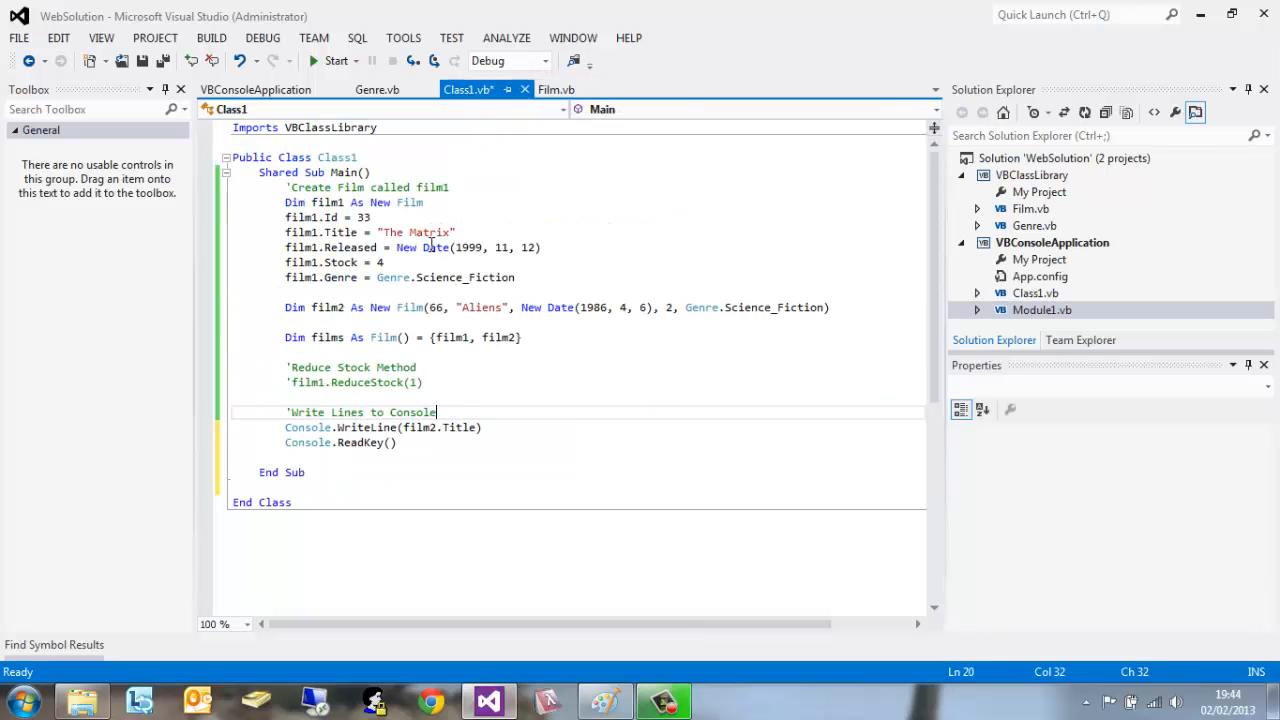
Step: Inspect the film1 property lines, the film2 arguments, the films array and the ReadKey line
{"action": "left_click_drag", "start_coordinate": [285, 217], "coordinate": [515, 277]}
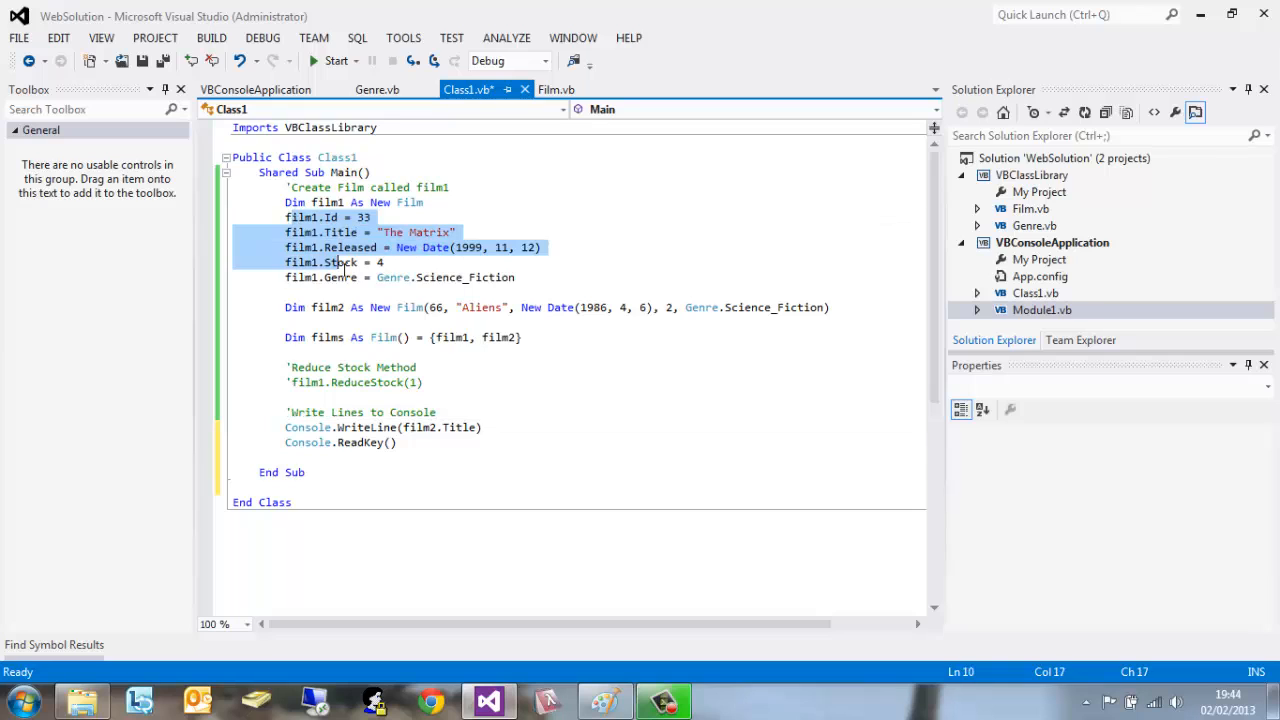
{"action": "left_click", "coordinate": [515, 277]}
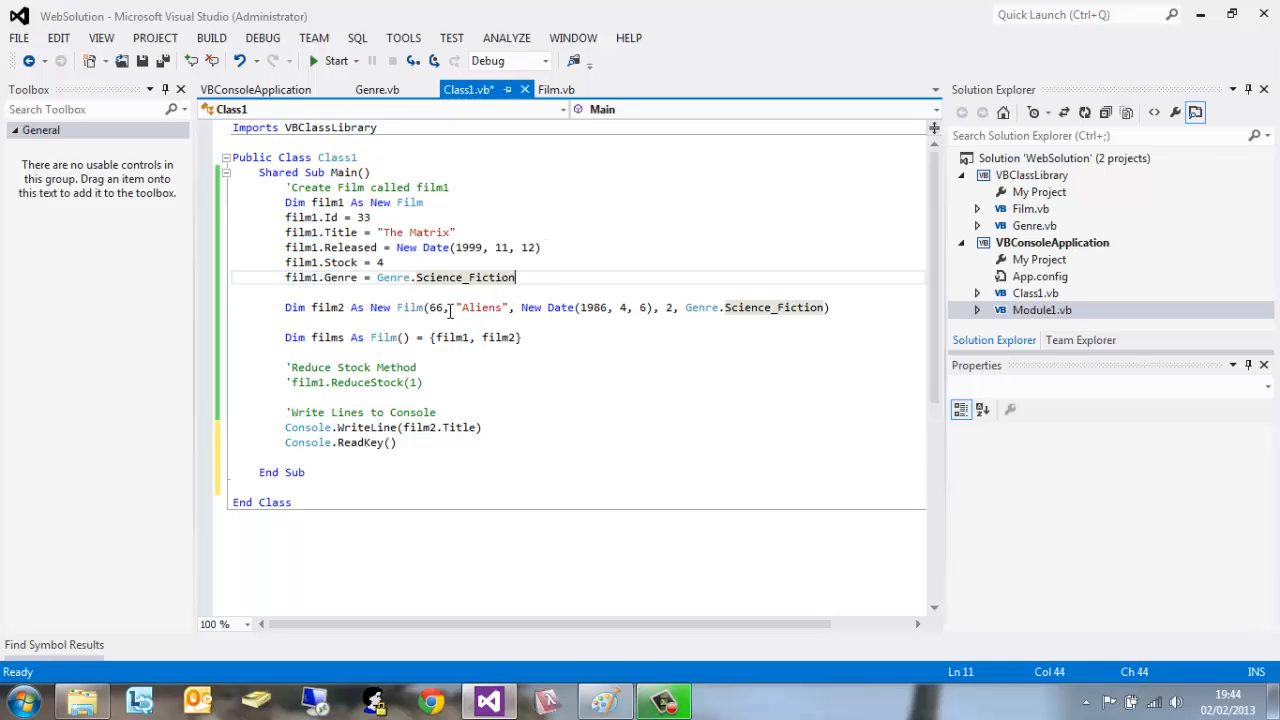
{"action": "left_click_drag", "start_coordinate": [430, 307], "coordinate": [820, 307]}
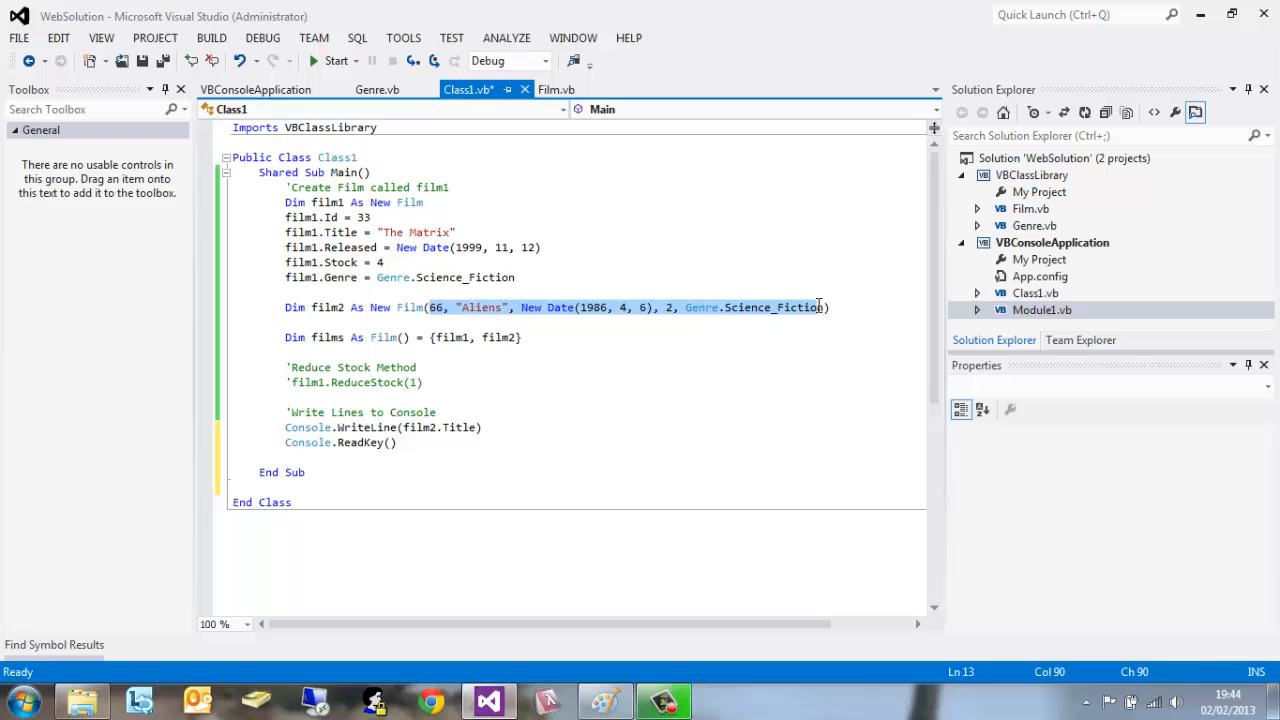
{"action": "left_click", "coordinate": [571, 337]}
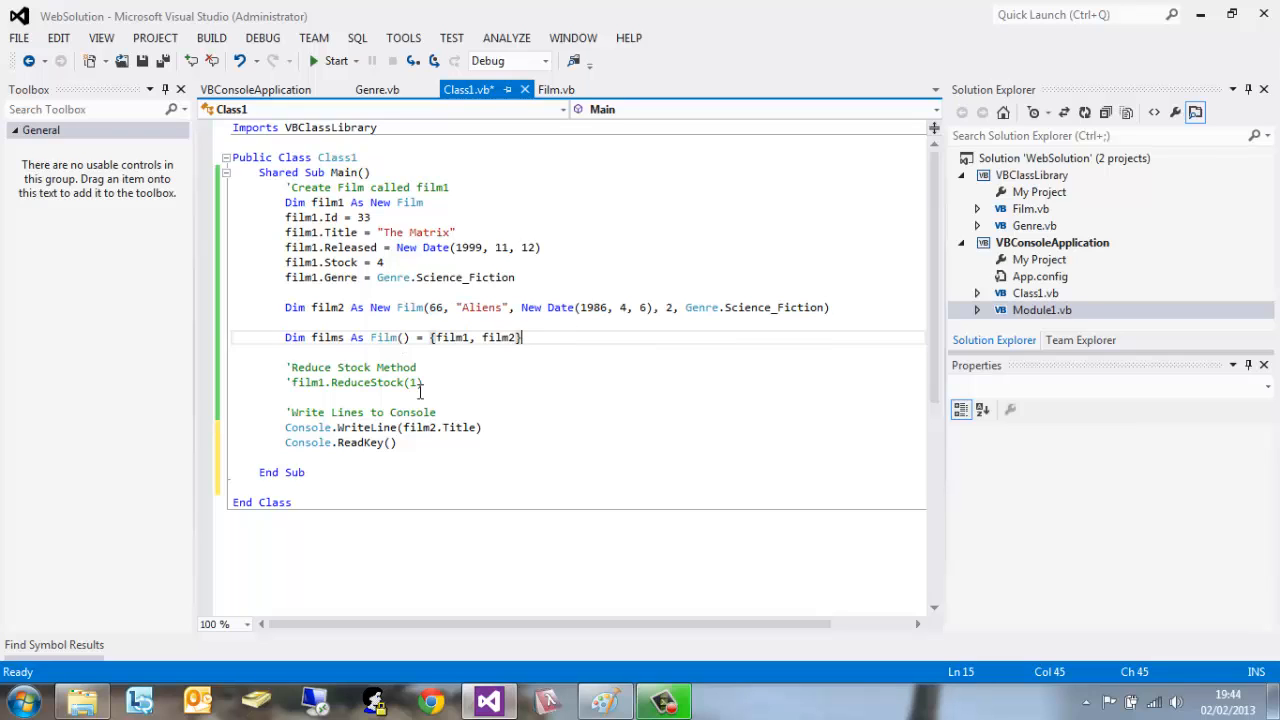
{"action": "left_click", "coordinate": [398, 442]}
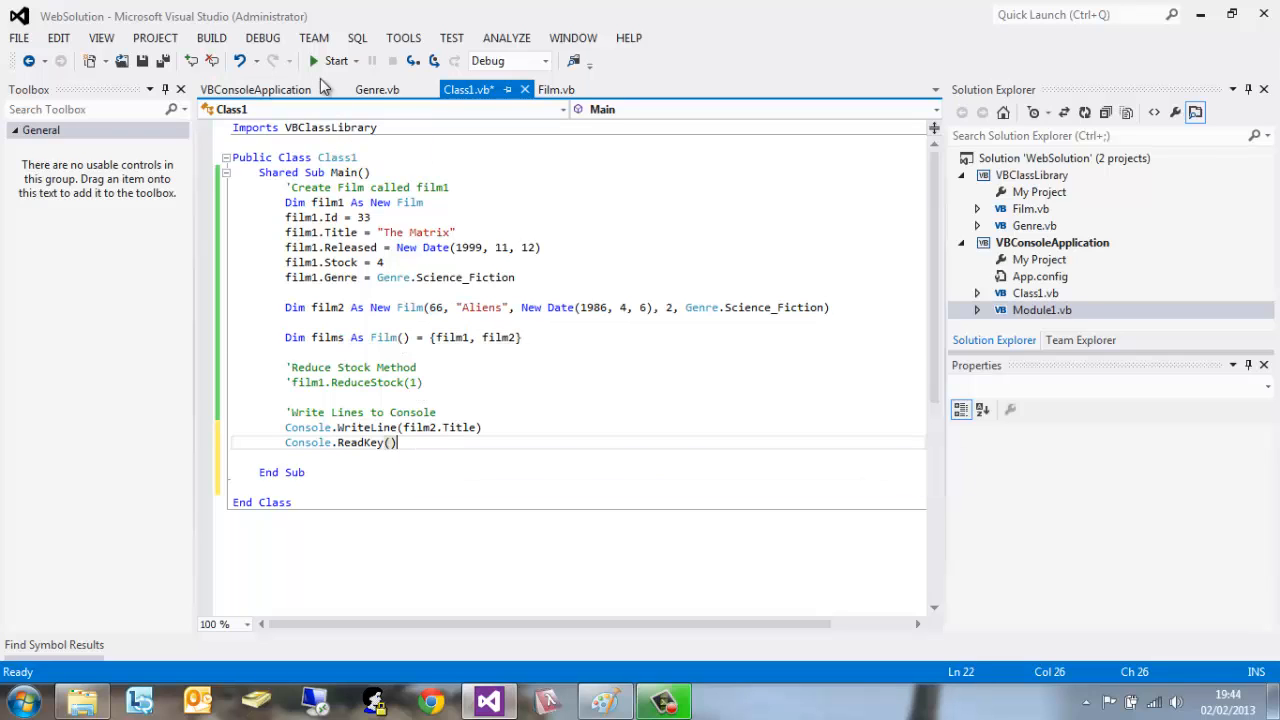
{"action": "left_click", "coordinate": [330, 61]}
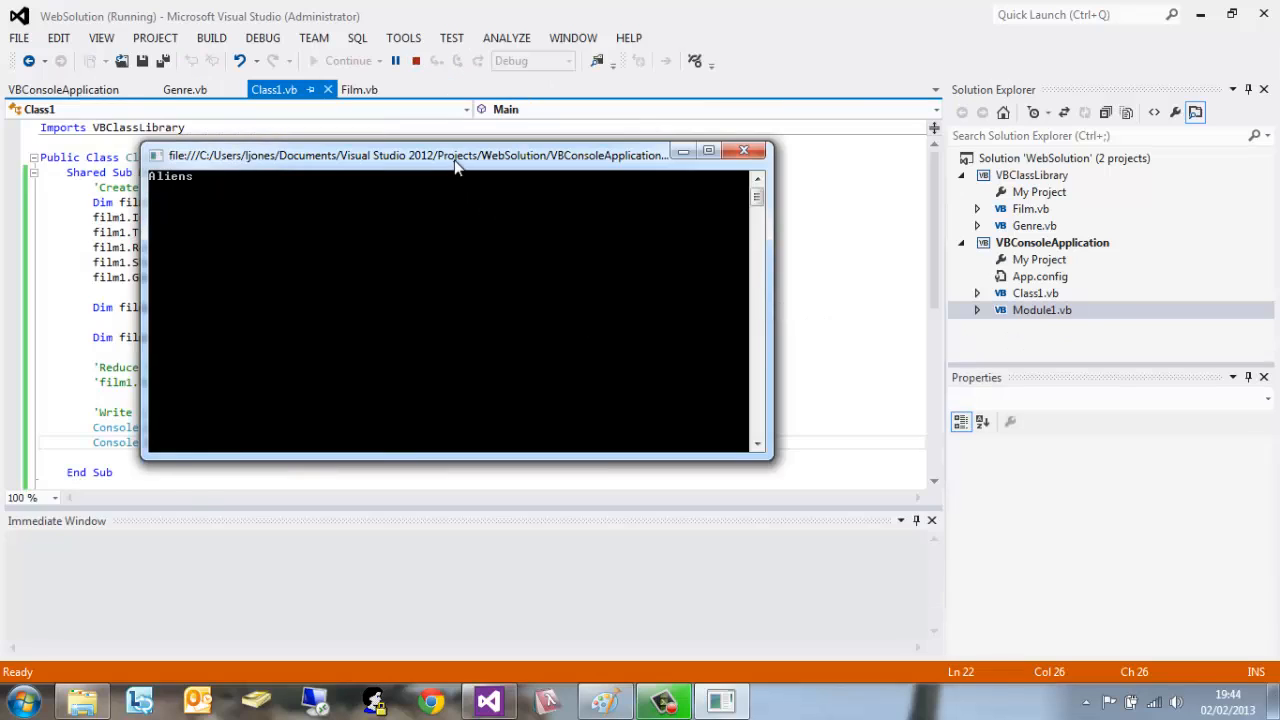
{"action": "left_click_drag", "start_coordinate": [455, 165], "coordinate": [722, 420]}
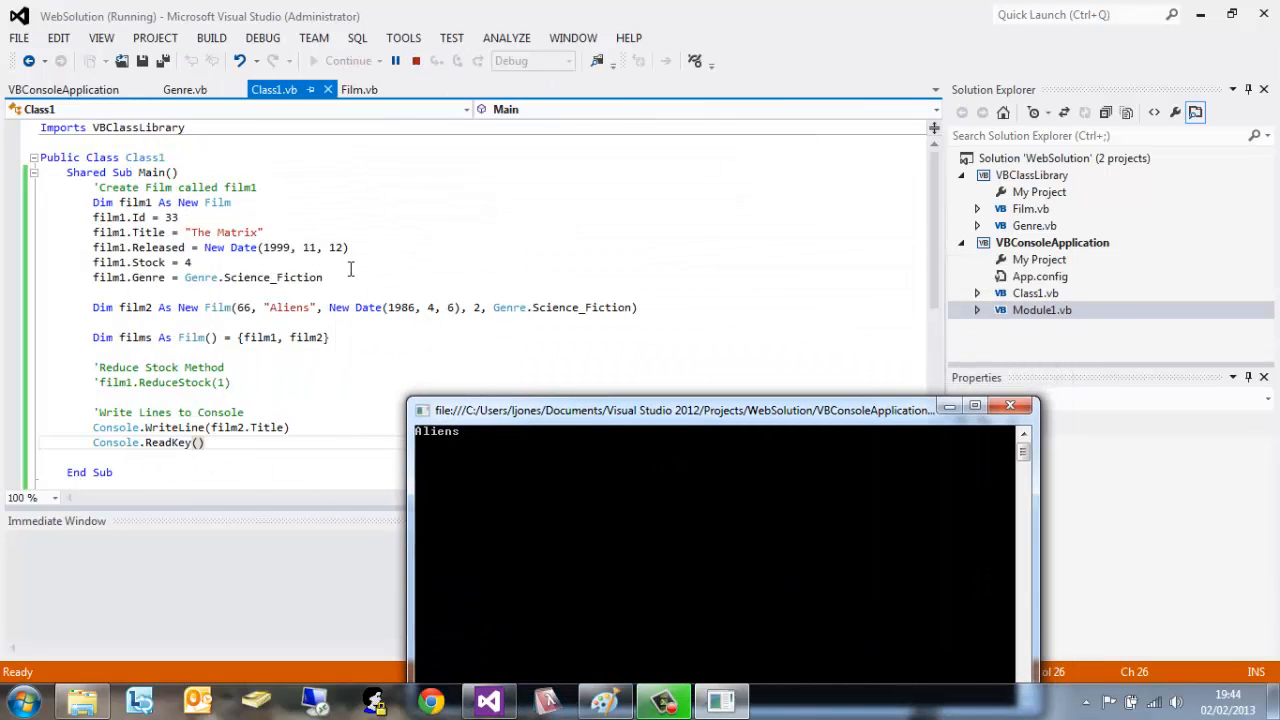
{"action": "left_click", "coordinate": [1010, 405]}
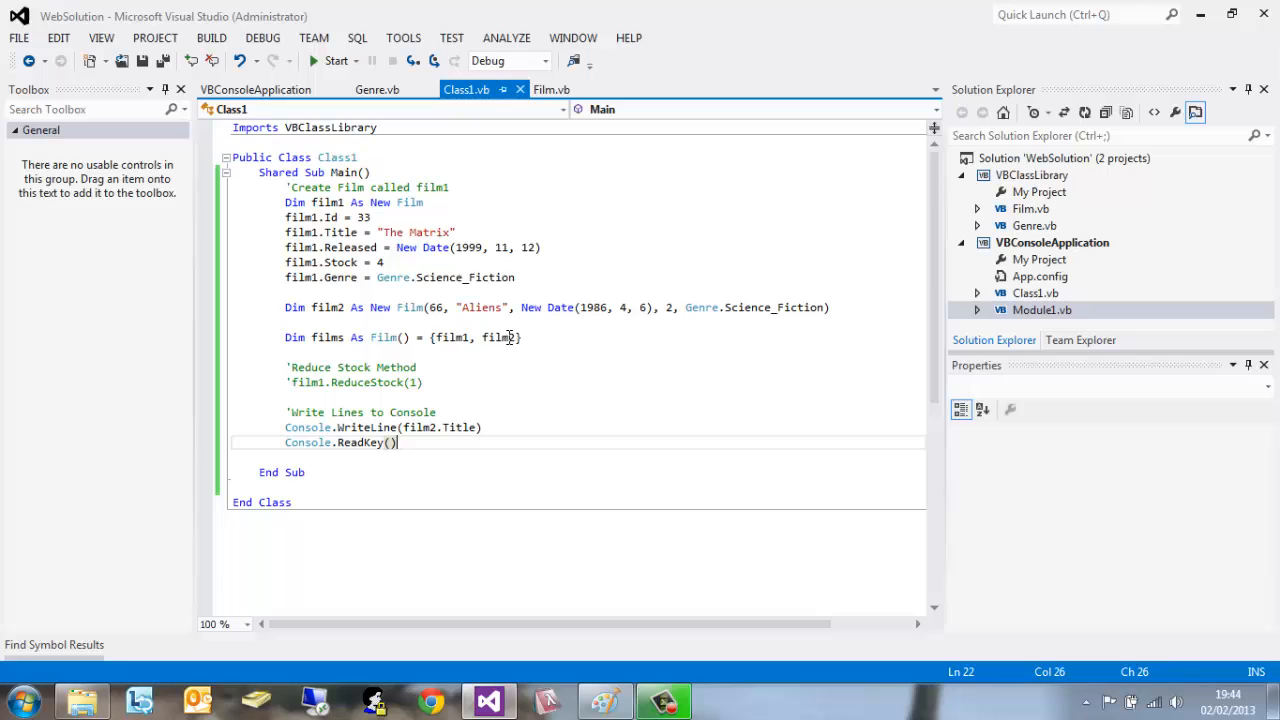
{"action": "left_click", "coordinate": [537, 383]}
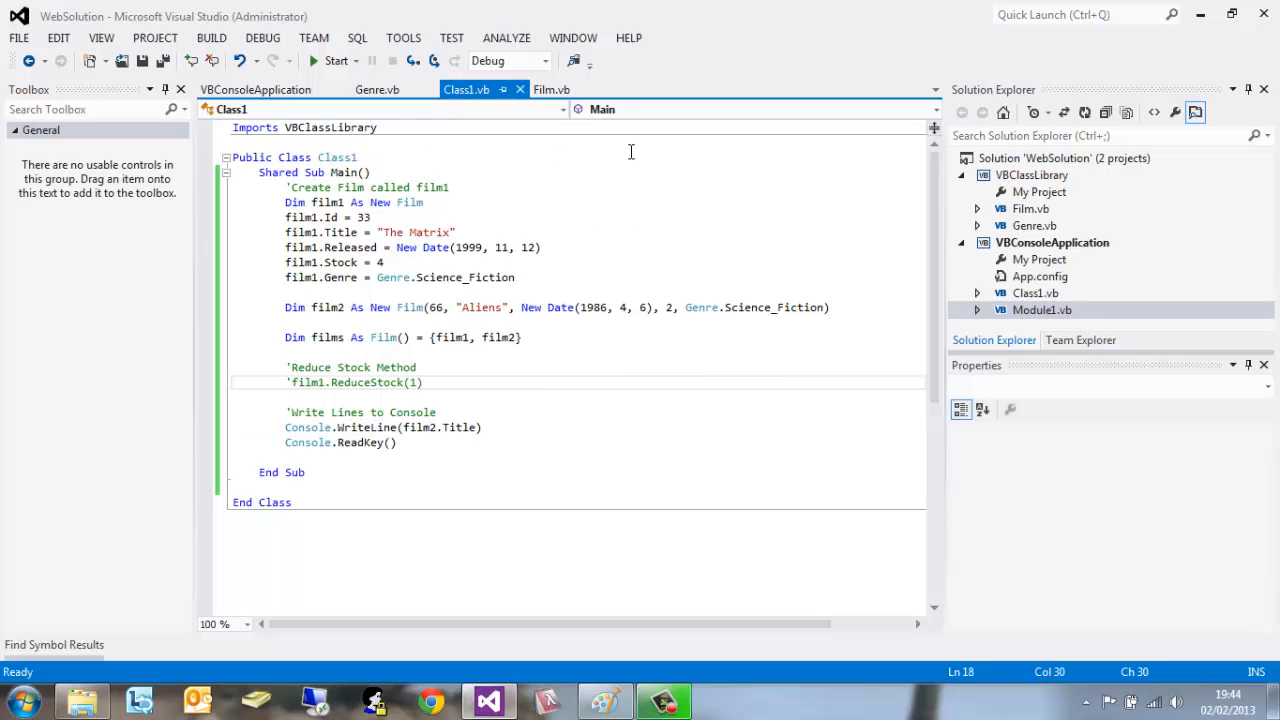
Step: Open Module1 and place the cursor inside Sub Main for the declaration
{"action": "double_click", "coordinate": [1055, 310]}
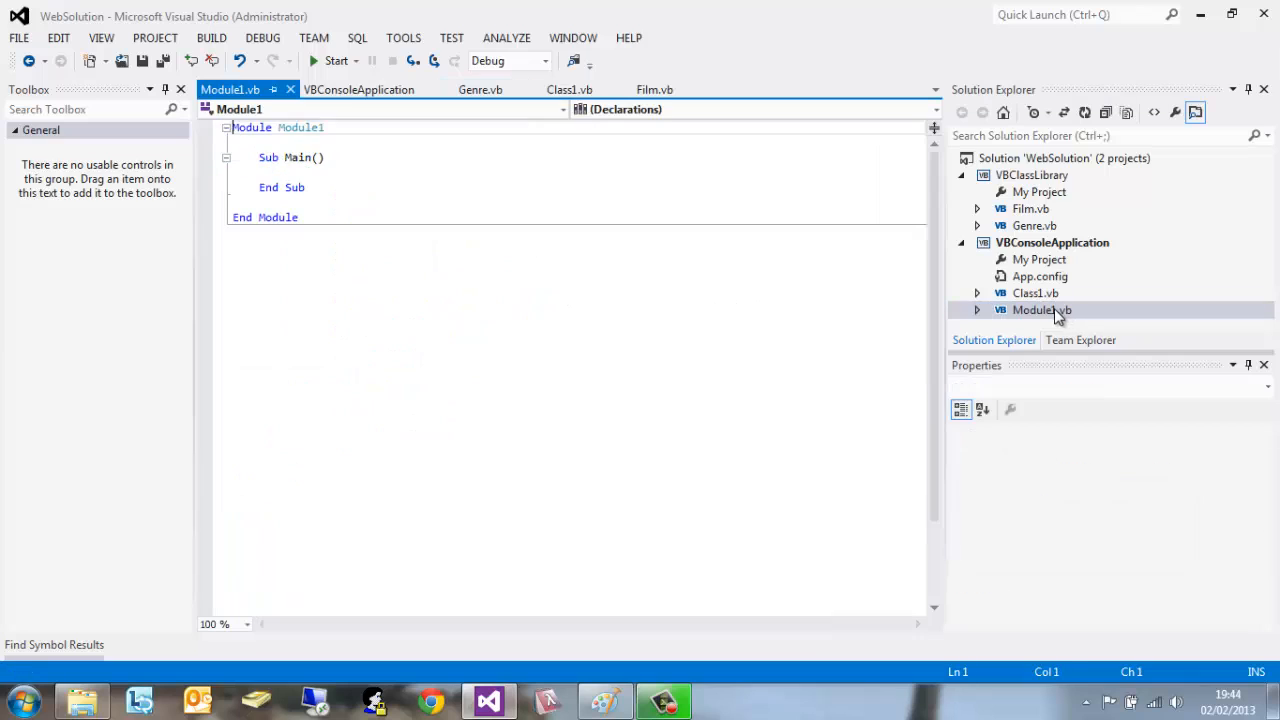
{"action": "left_click", "coordinate": [330, 170]}
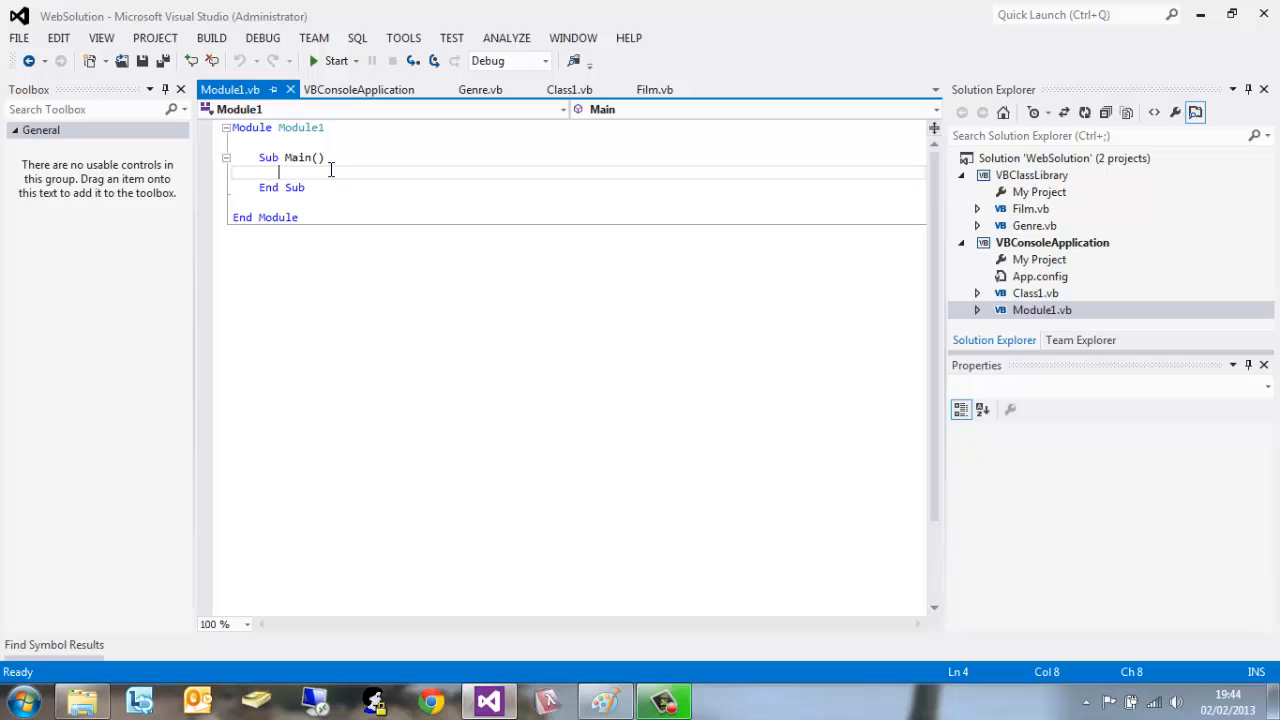
{"action": "type", "text": "Dim"}
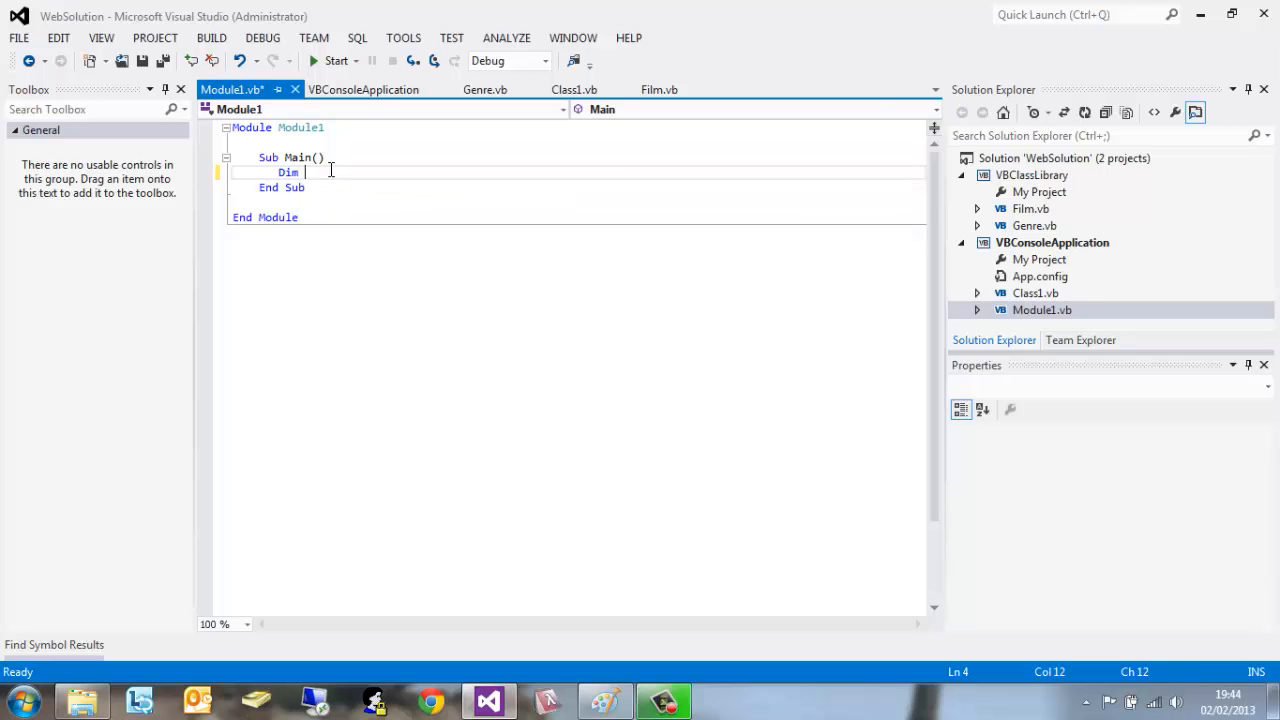
{"action": "type", "text": " days("}
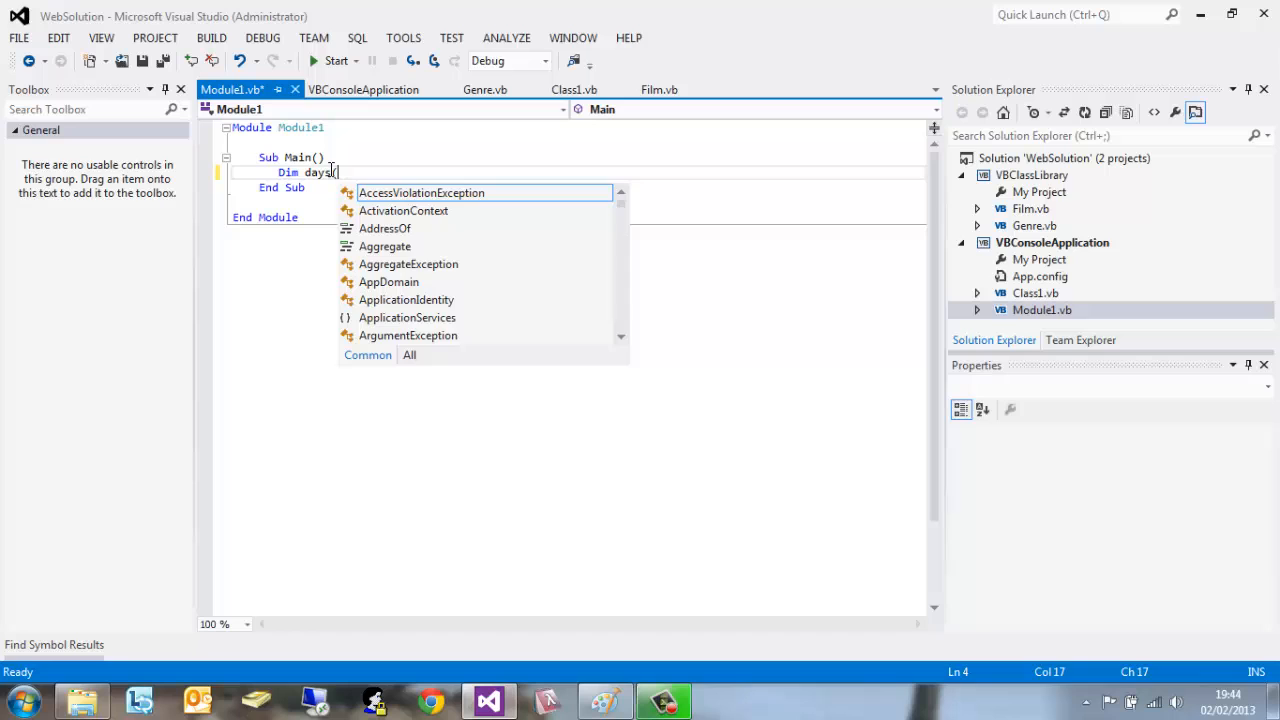
{"action": "type", "text": "7)"}
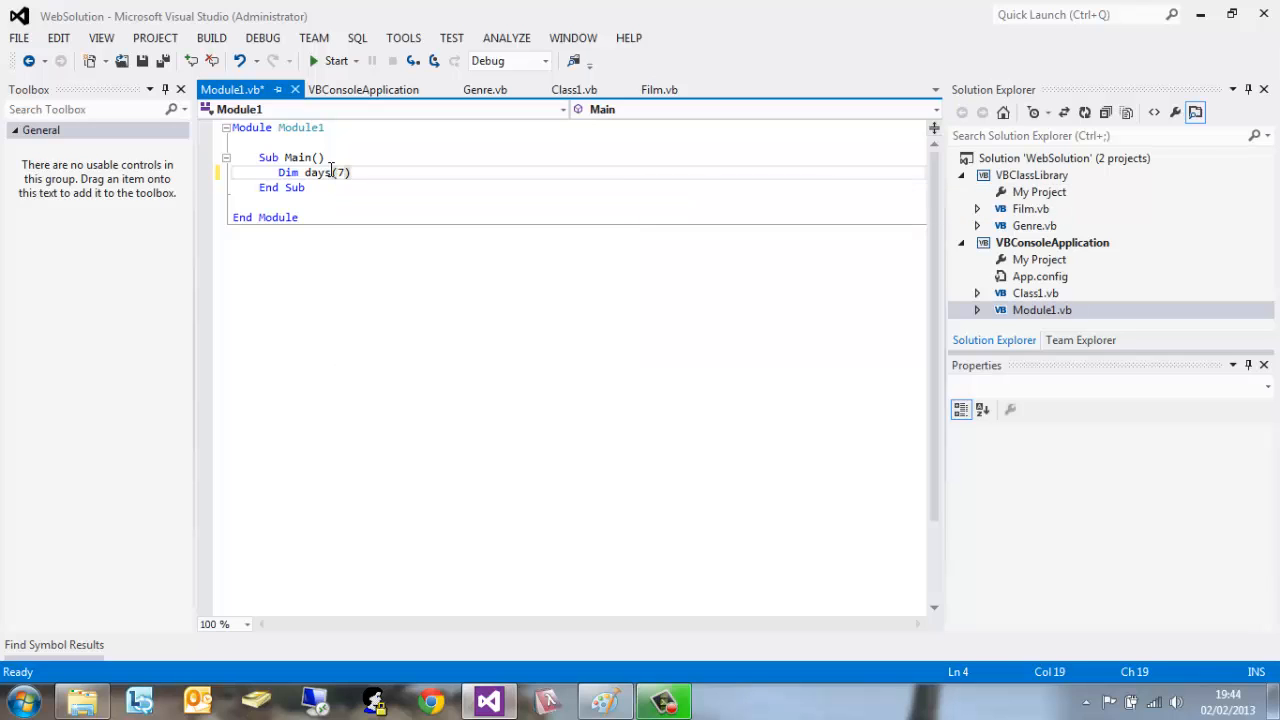
{"action": "type", "text": " As Str"}
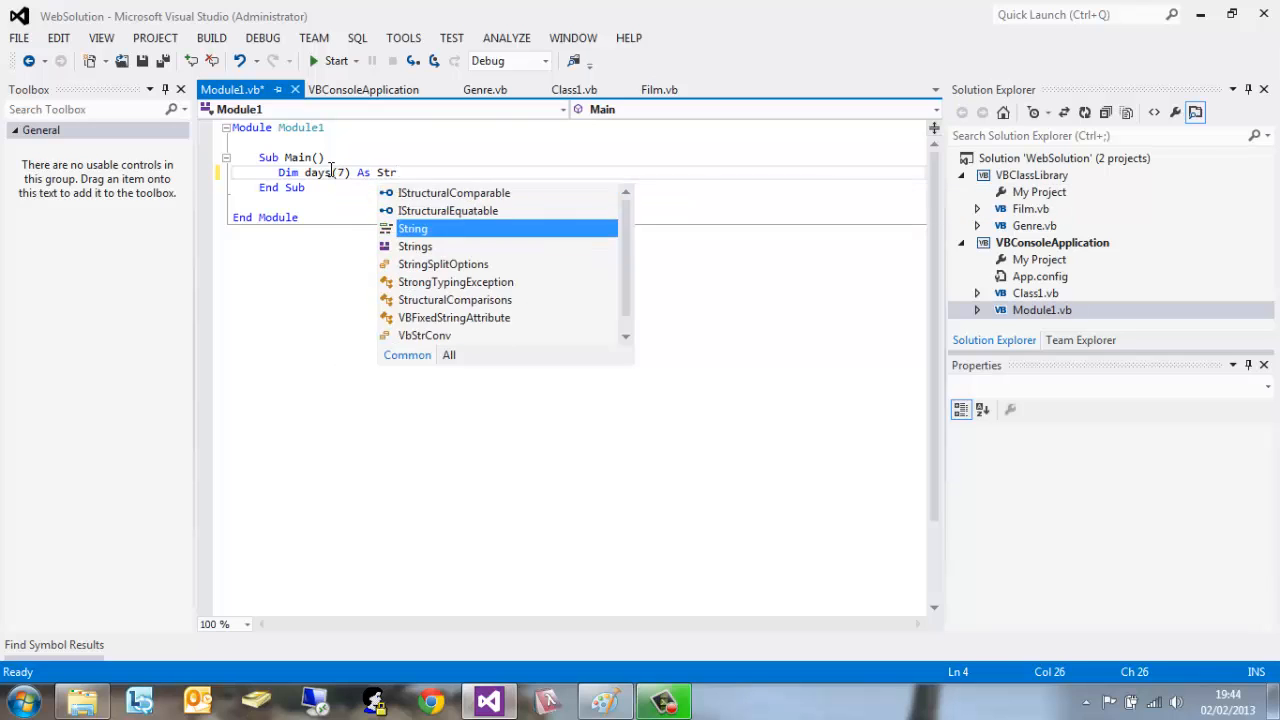
{"action": "type", "text": "ing"}
Step: Review the new Dim days(7) As String declaration and end at its line end
{"action": "left_click_drag", "start_coordinate": [410, 165], "coordinate": [336, 178]}
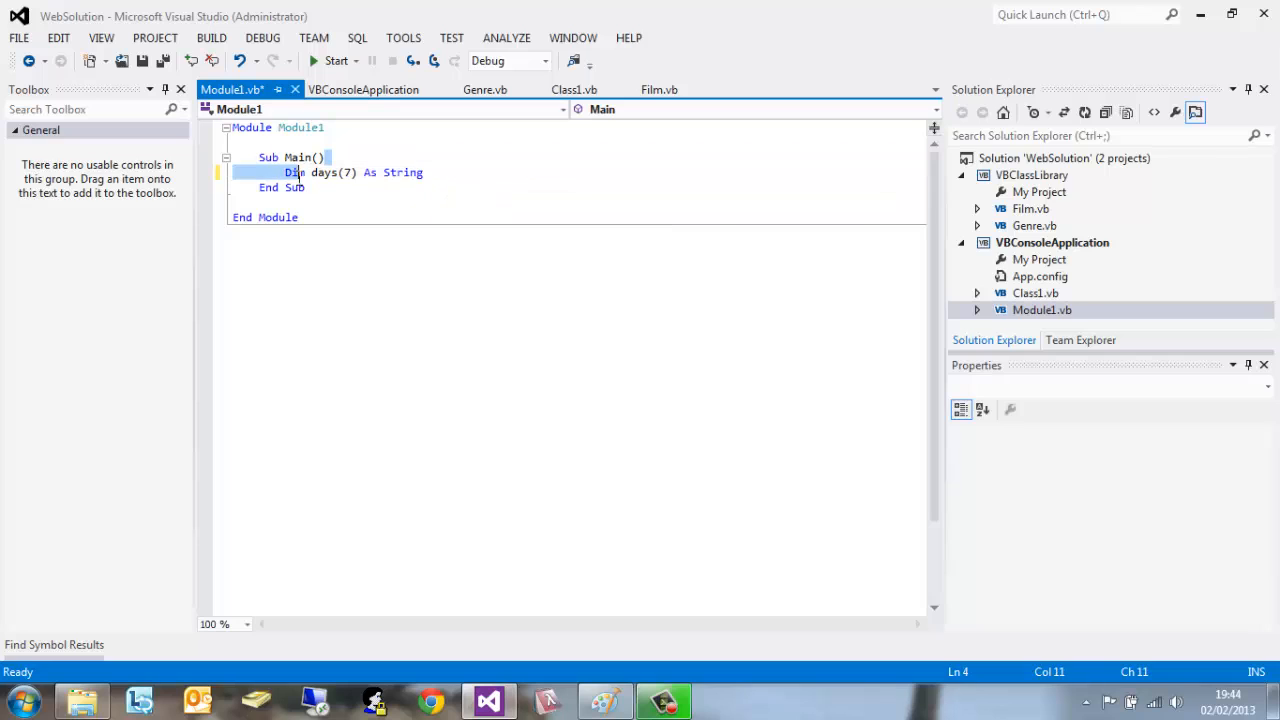
{"action": "left_click", "coordinate": [340, 172]}
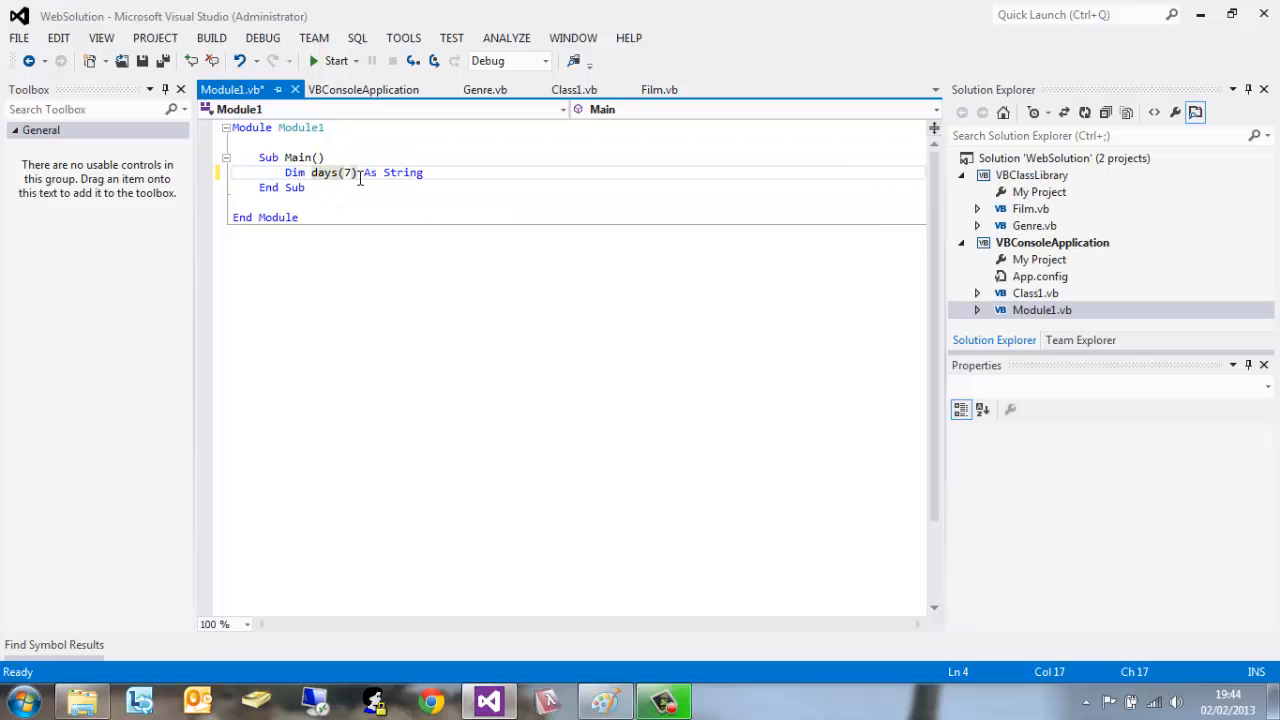
{"action": "left_click", "coordinate": [454, 194]}
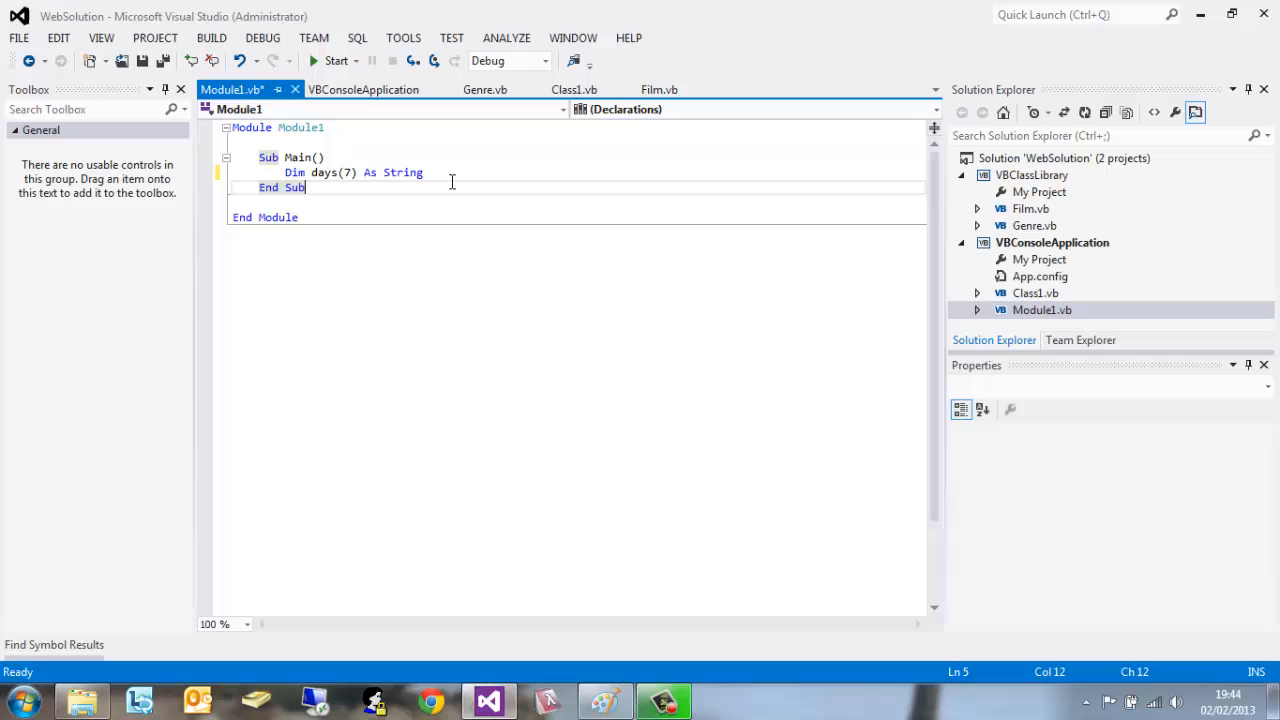
{"action": "double_click", "coordinate": [403, 172]}
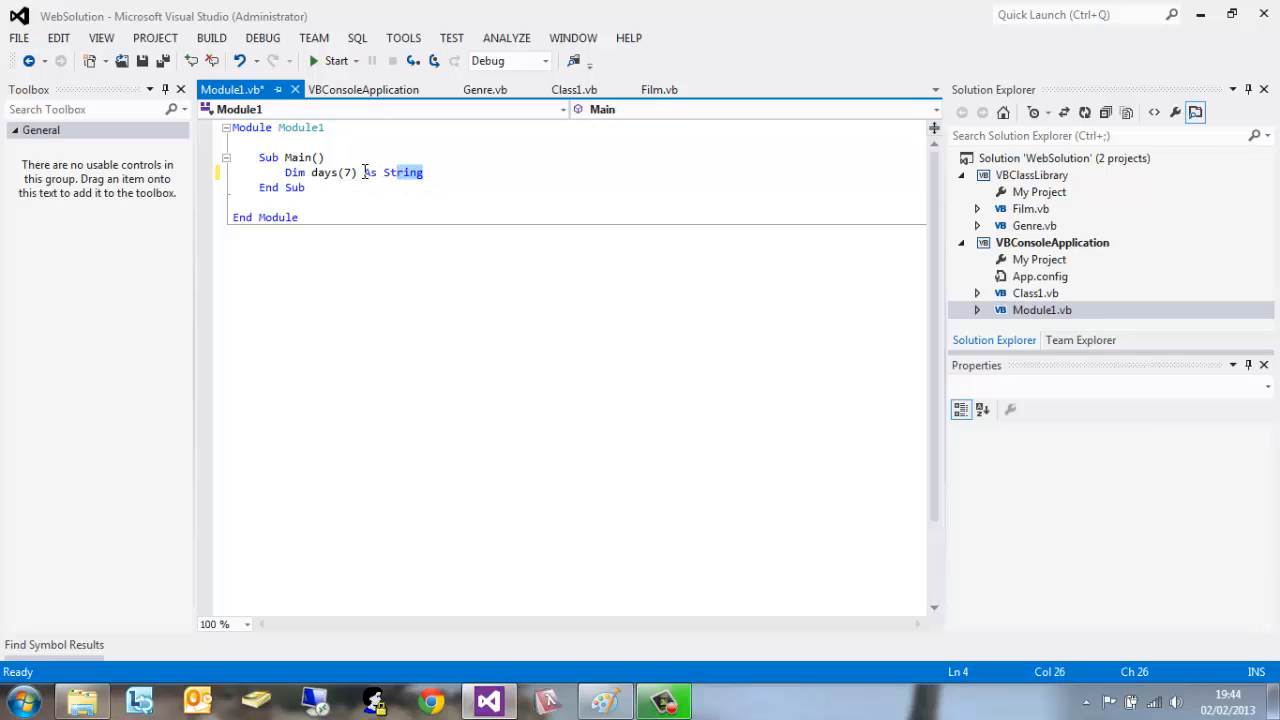
{"action": "left_click", "coordinate": [326, 172]}
{"action": "left_click", "coordinate": [350, 172]}
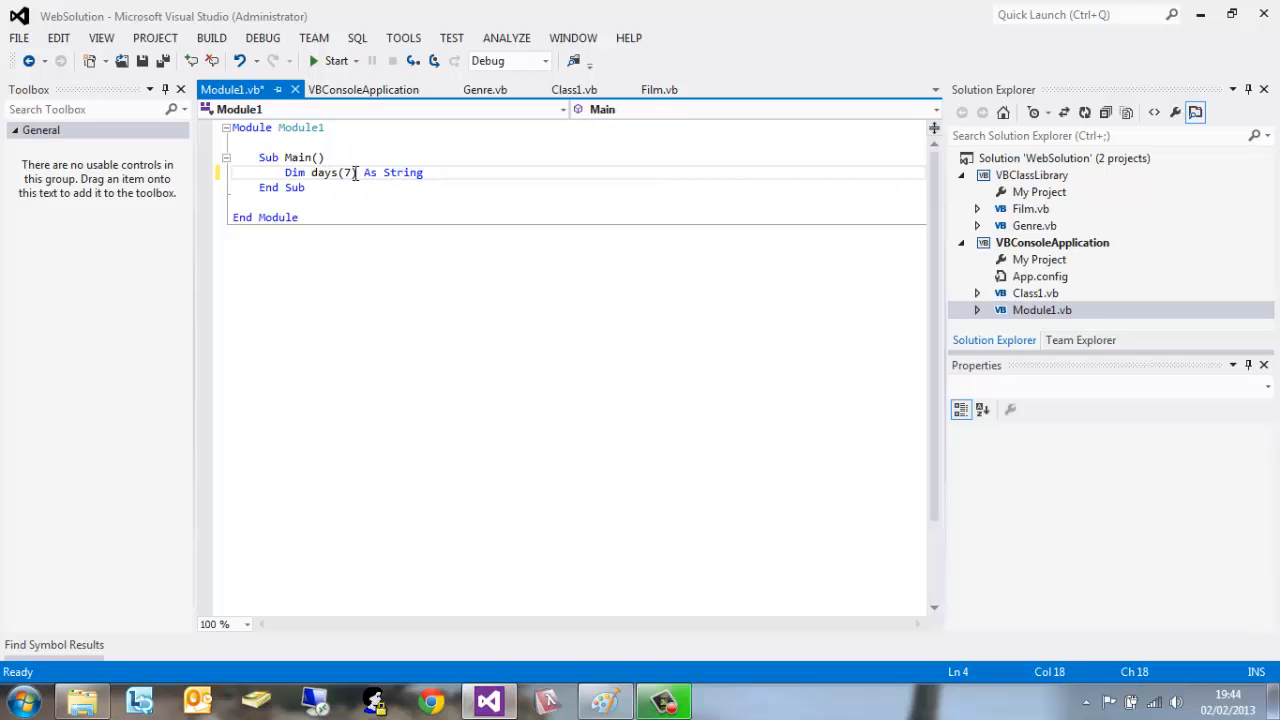
{"action": "left_click", "coordinate": [442, 176]}
Step: Assign days(0) to days(6) the values mon, tue, wed, thur, fri, sat and sun on separate lines
{"action": "key", "text": "Return"}
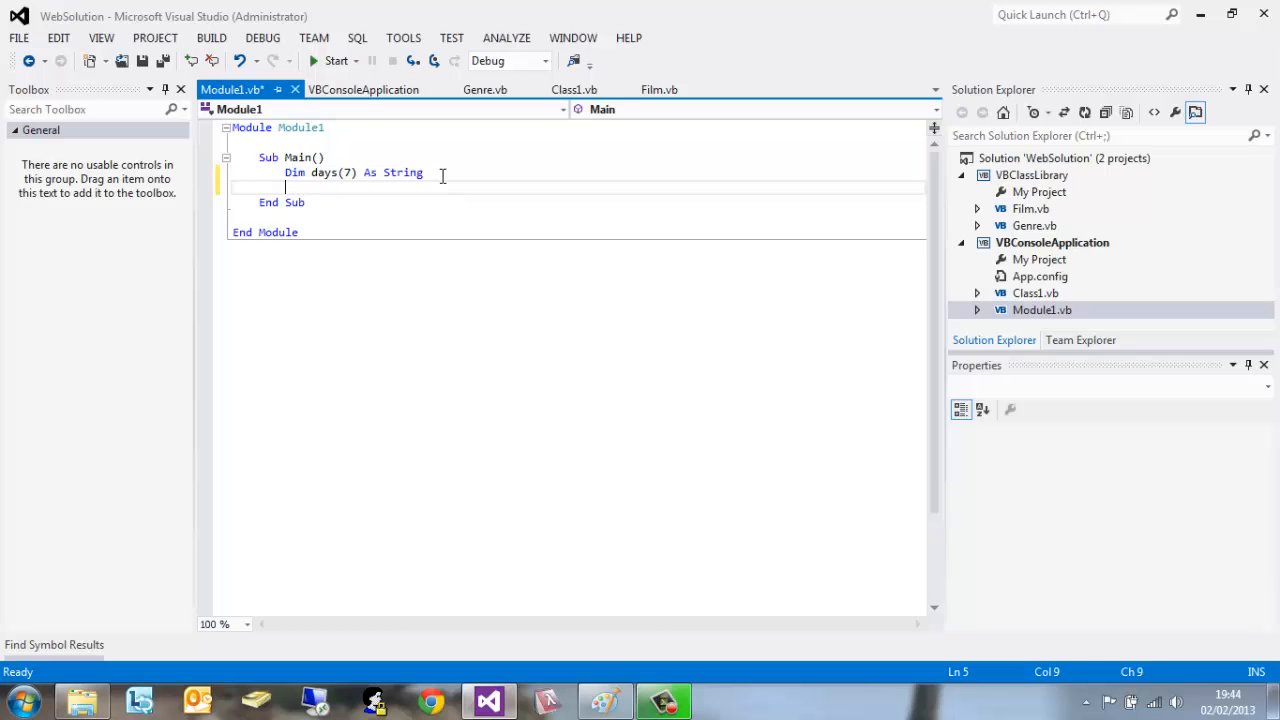
{"action": "type", "text": "days"}
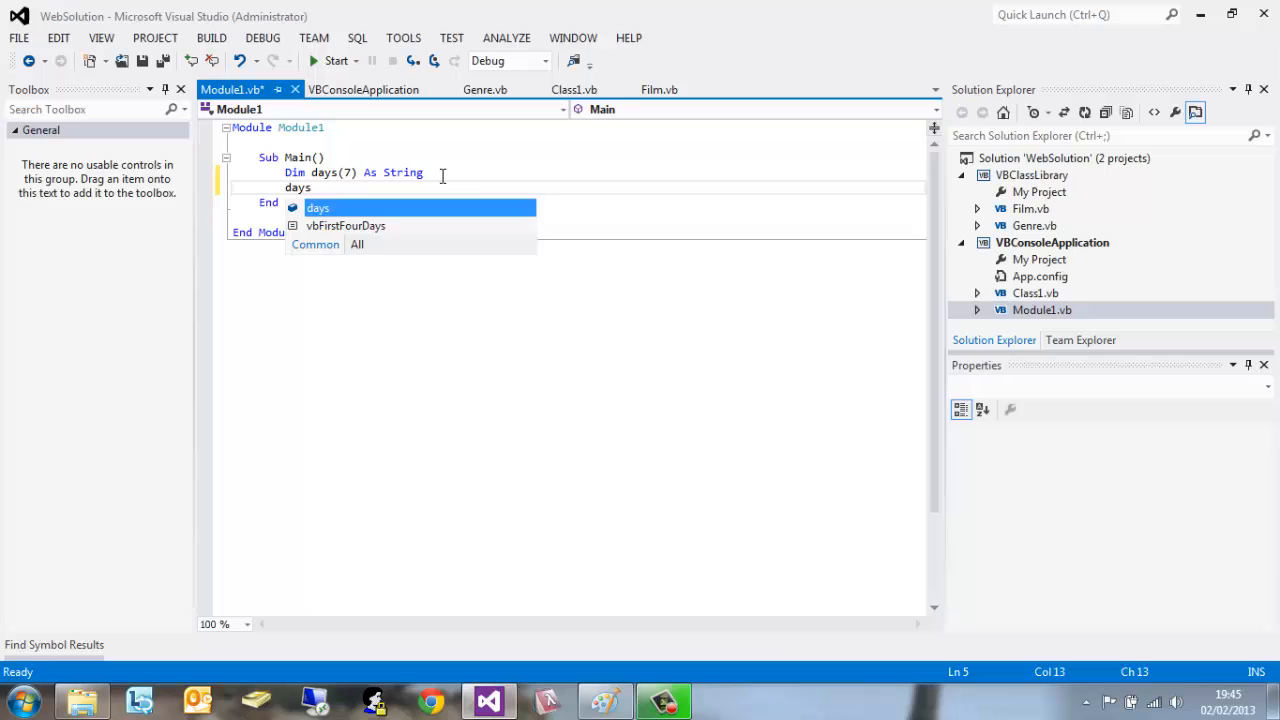
{"action": "type", "text": "(0)"}
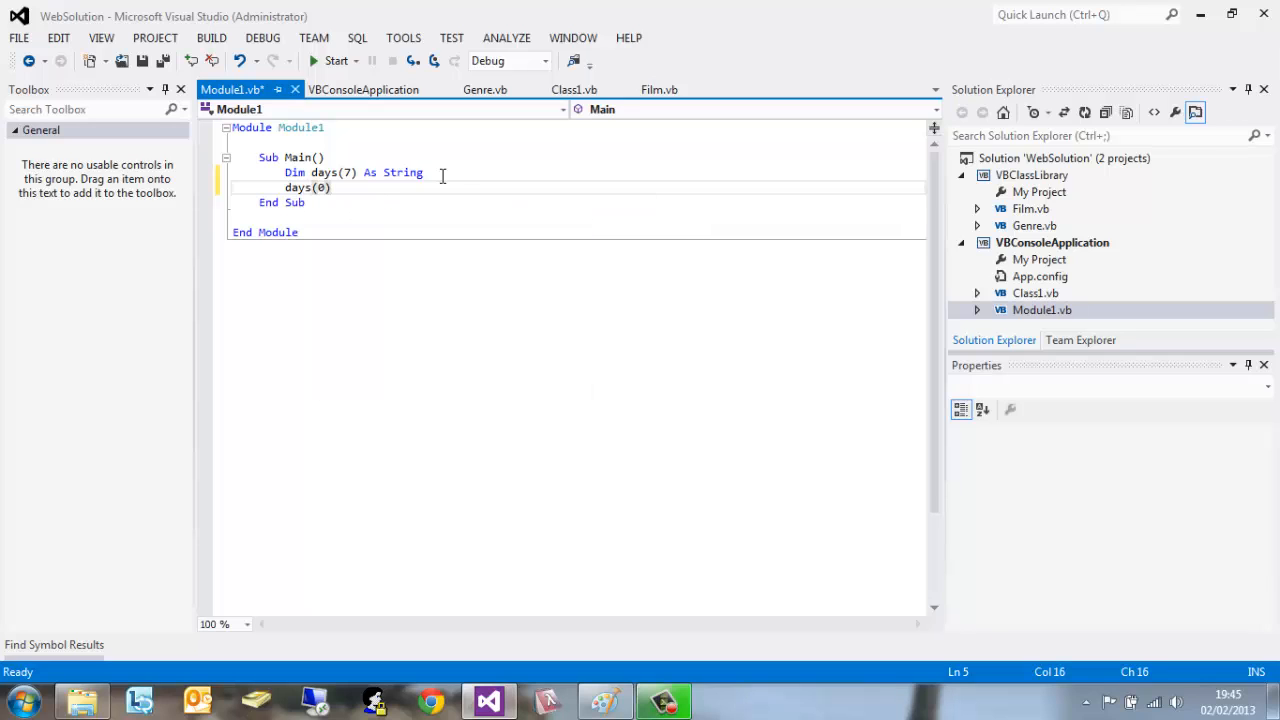
{"action": "type", "text": " = "}
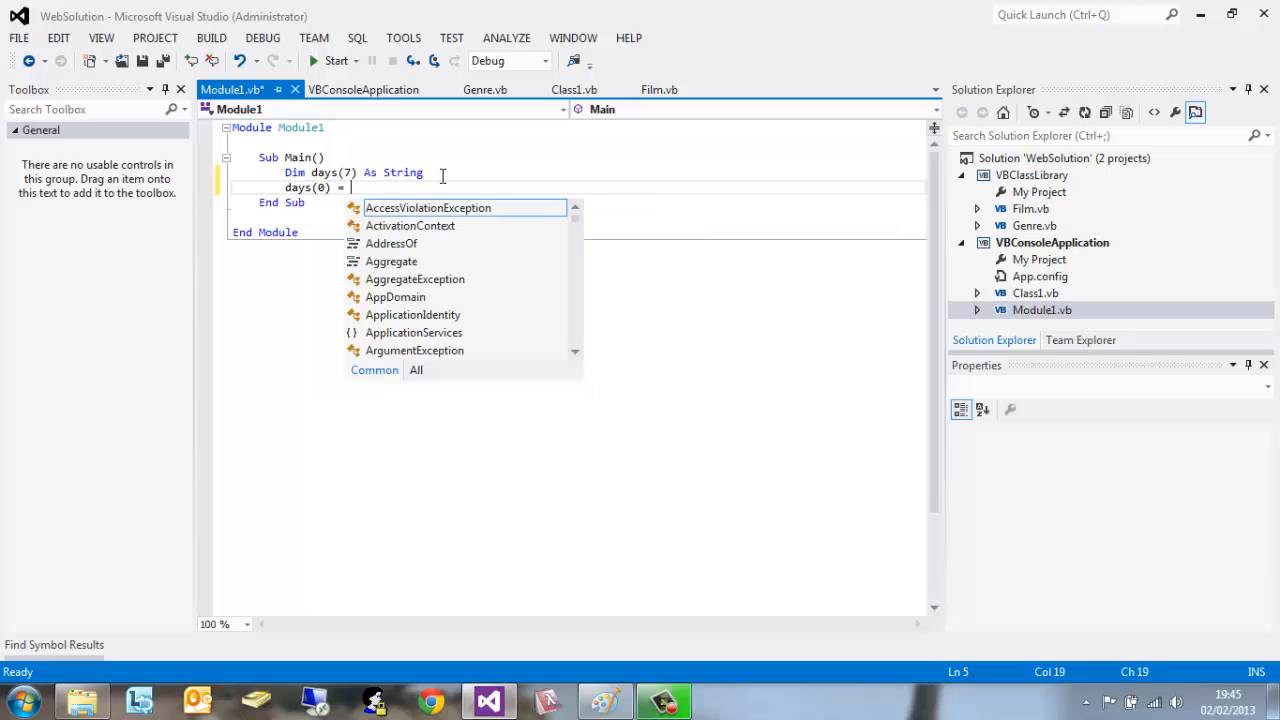
{"action": "type", "text": "\"mon"}
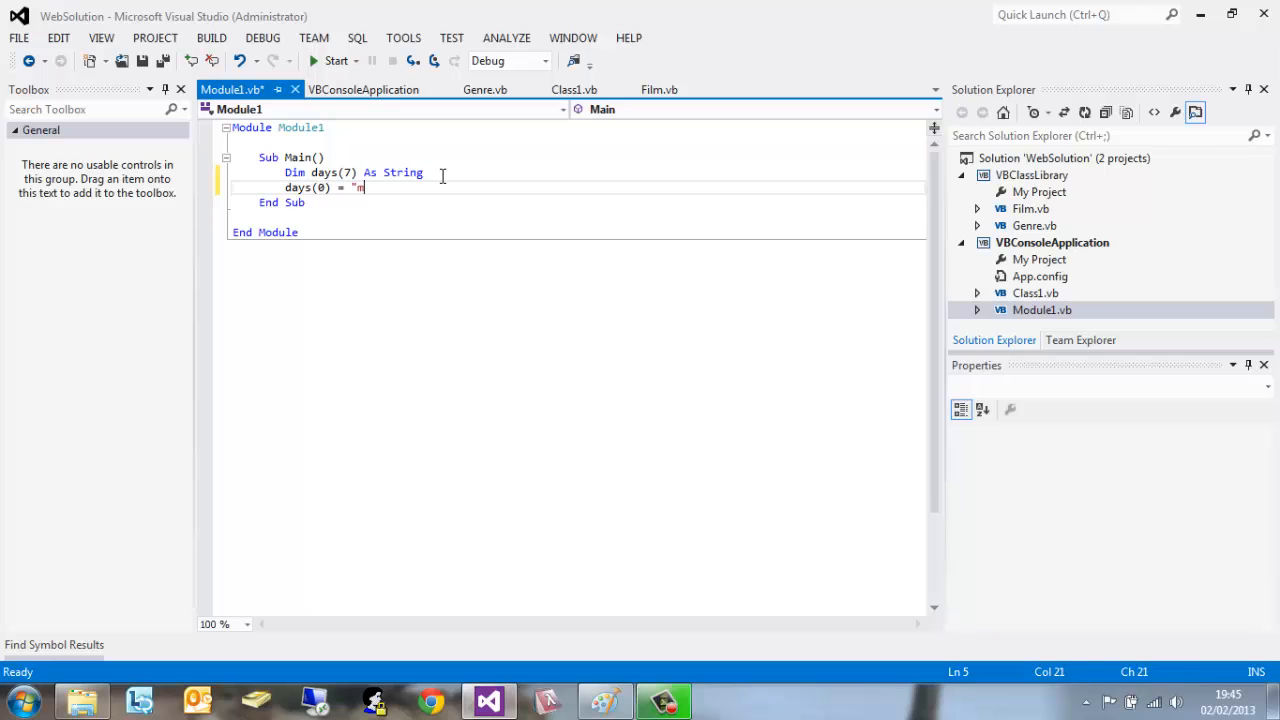
{"action": "type", "text": "\""}
{"action": "key", "text": "Return"}
{"action": "type", "text": "days"}
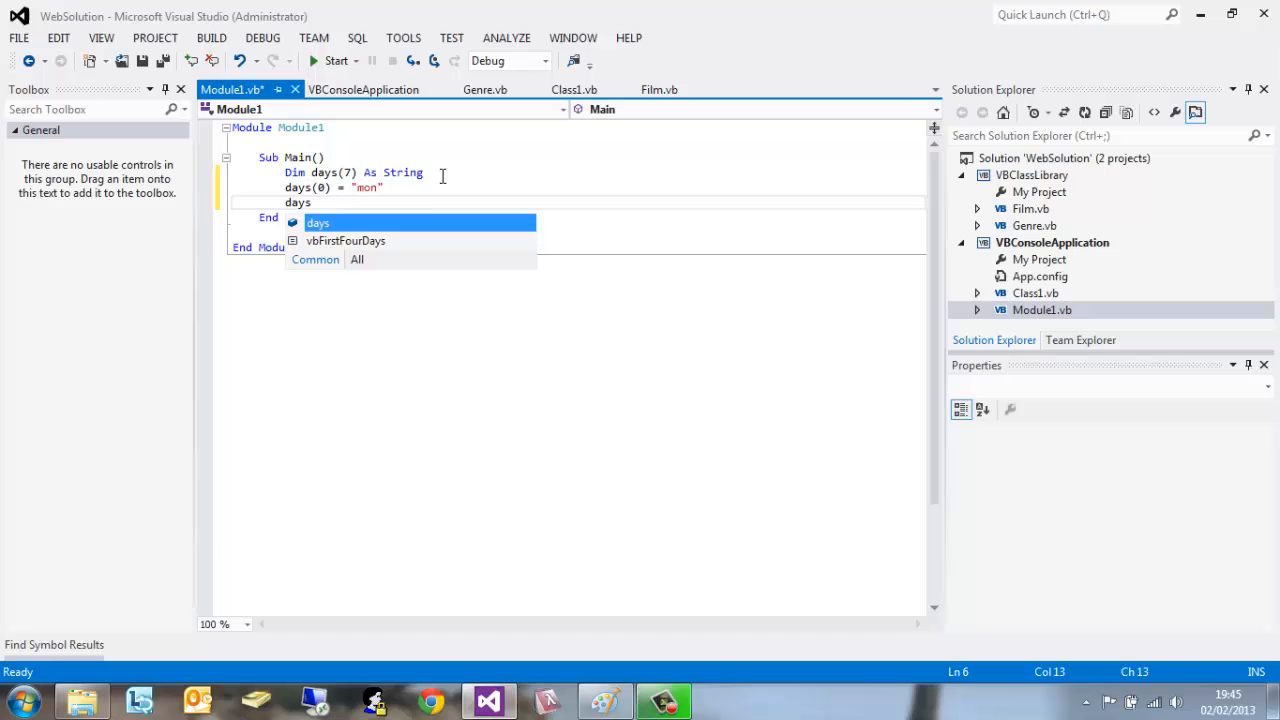
{"action": "type", "text": "(1) = "}
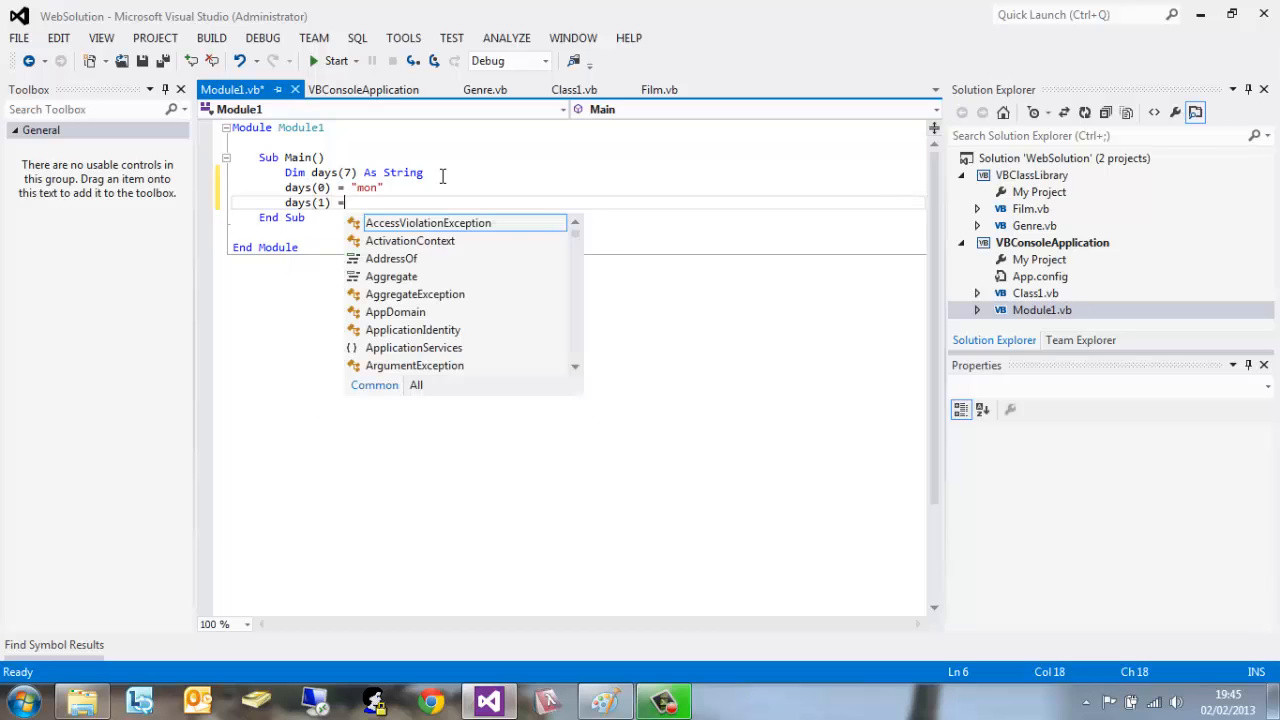
{"action": "type", "text": "\""}
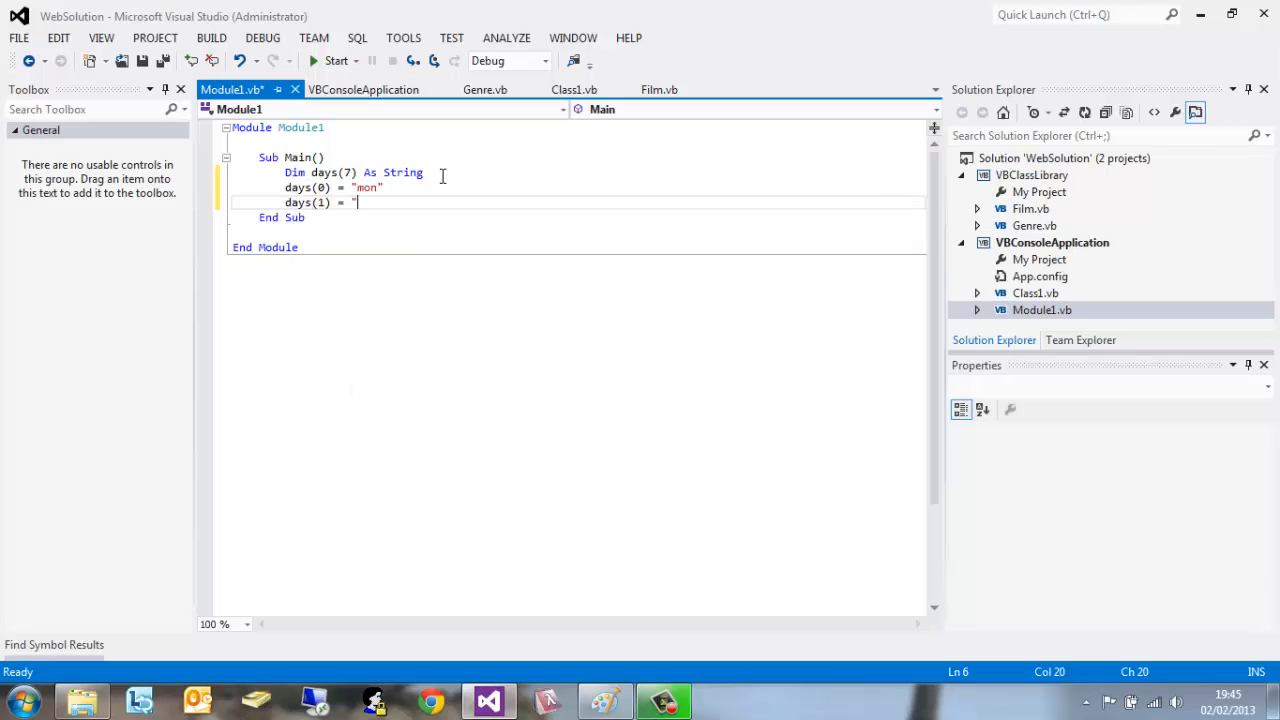
{"action": "type", "text": "tue\""}
{"action": "key", "text": "Return"}
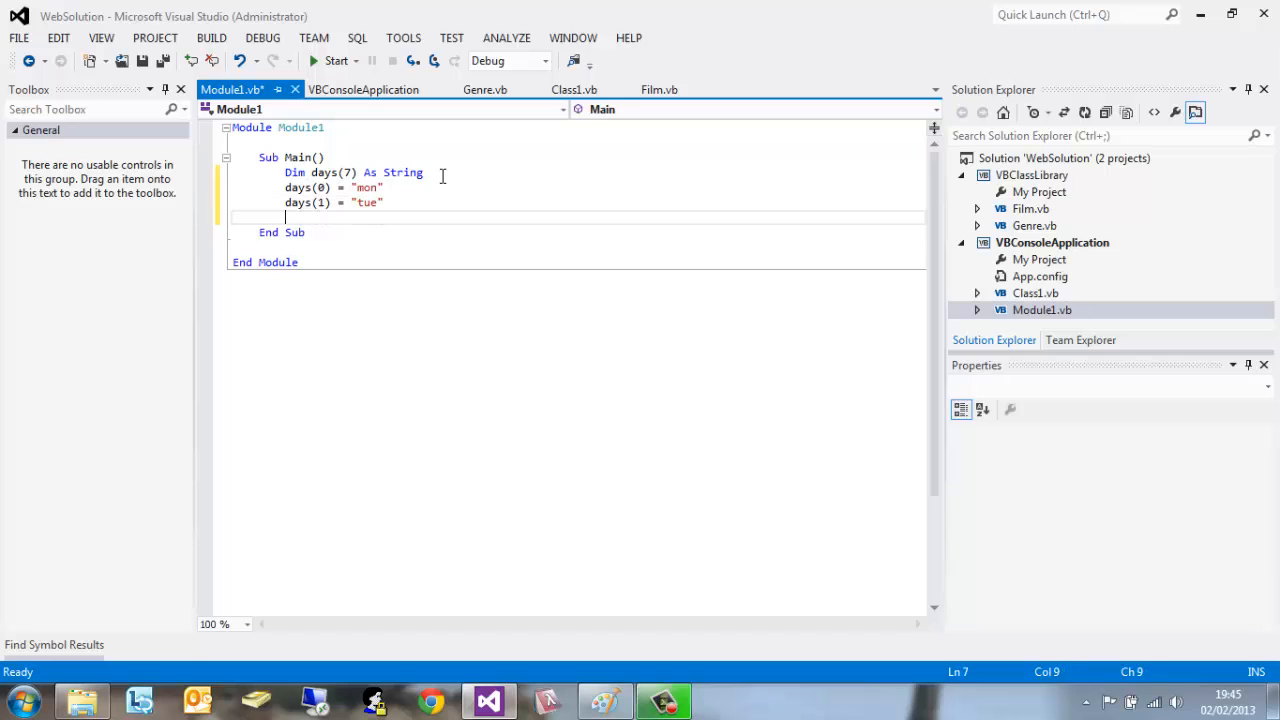
{"action": "type", "text": "days(2"}
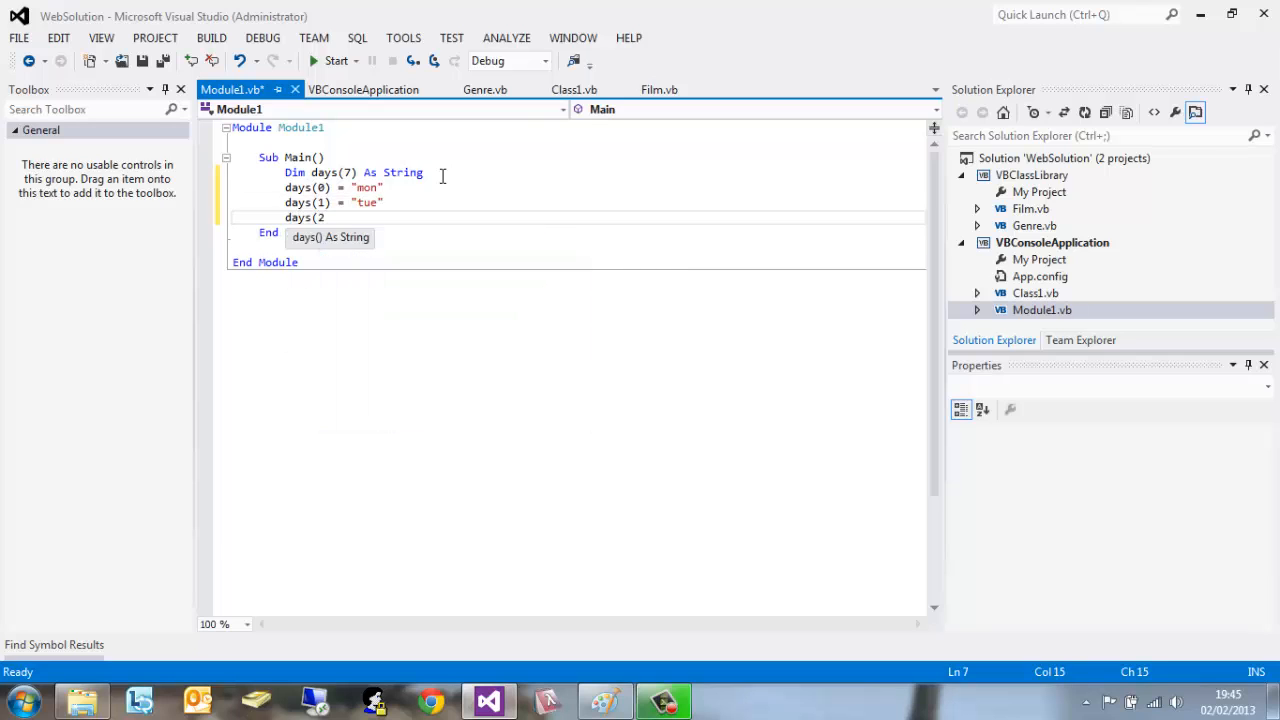
{"action": "type", "text": ") = \""}
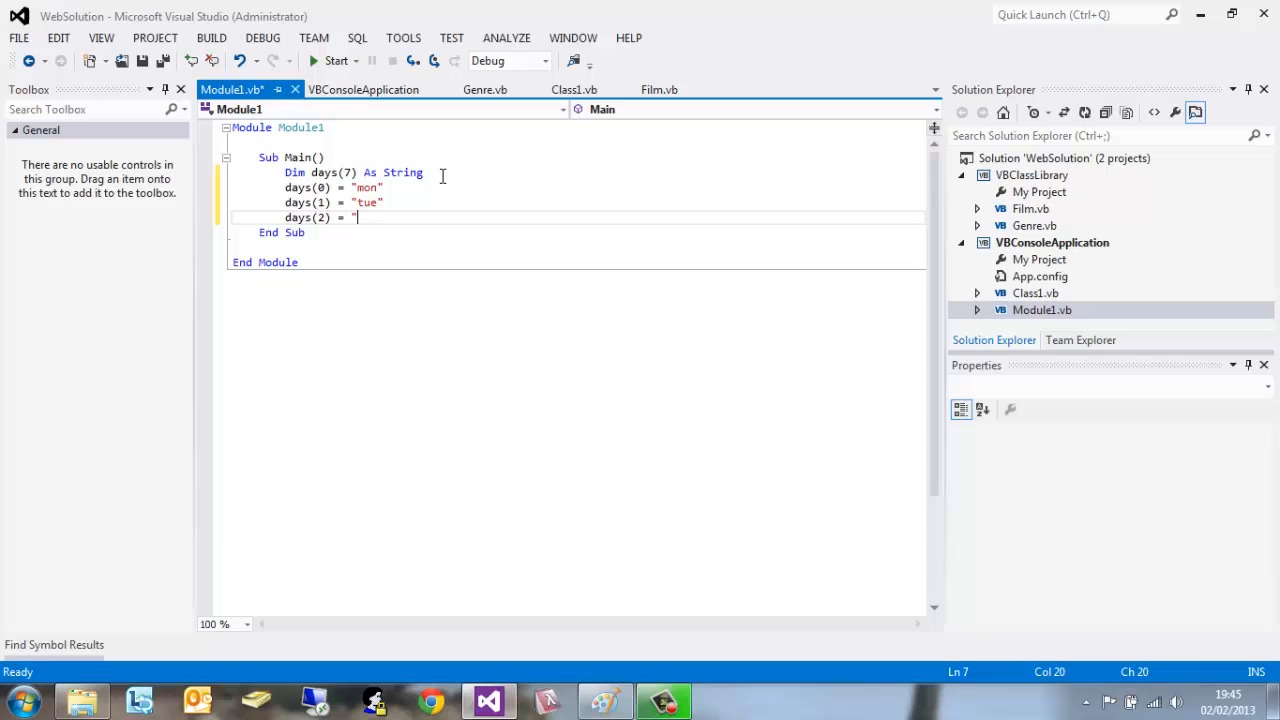
{"action": "type", "text": "wed\""}
{"action": "key", "text": "Return"}
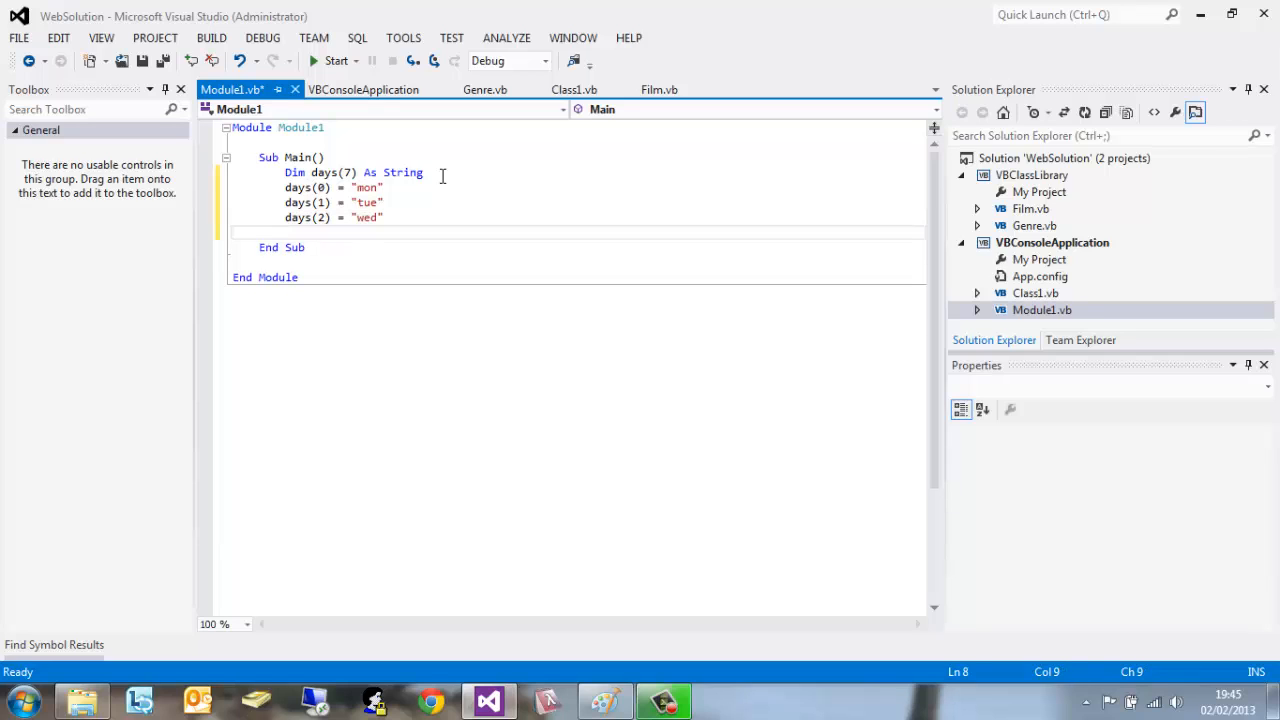
{"action": "type", "text": "days("}
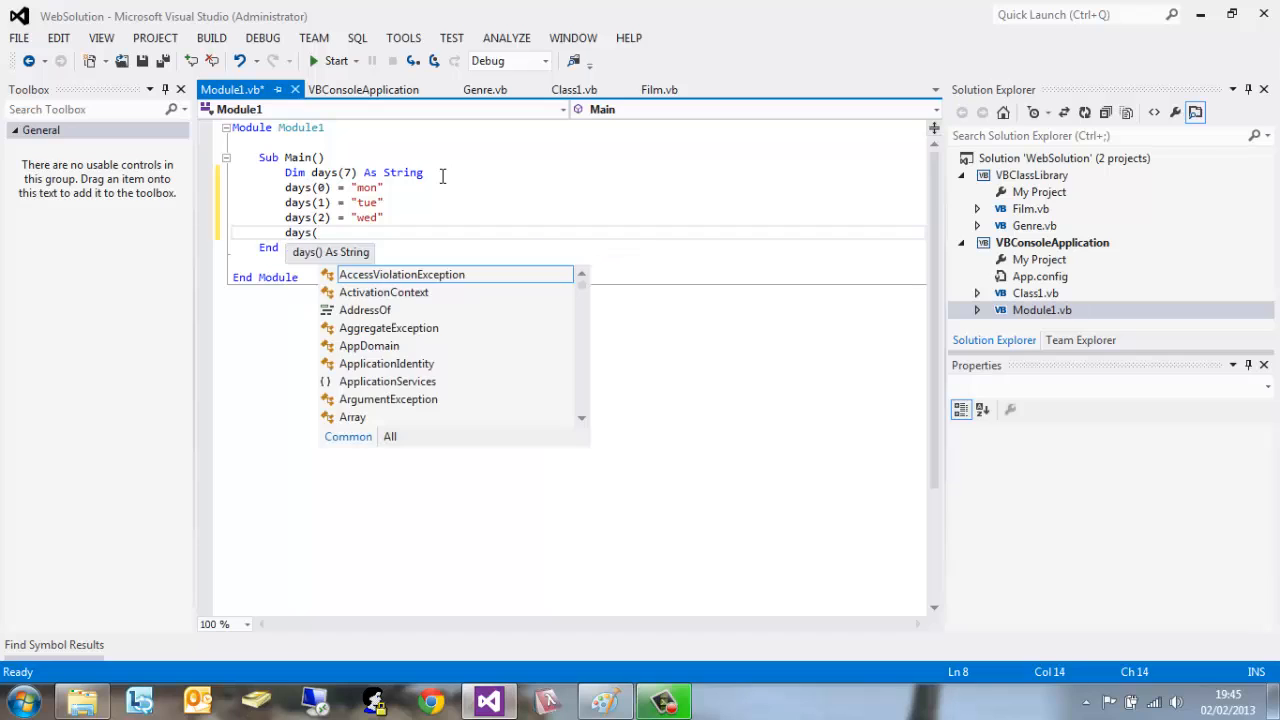
{"action": "type", "text": "3) ="}
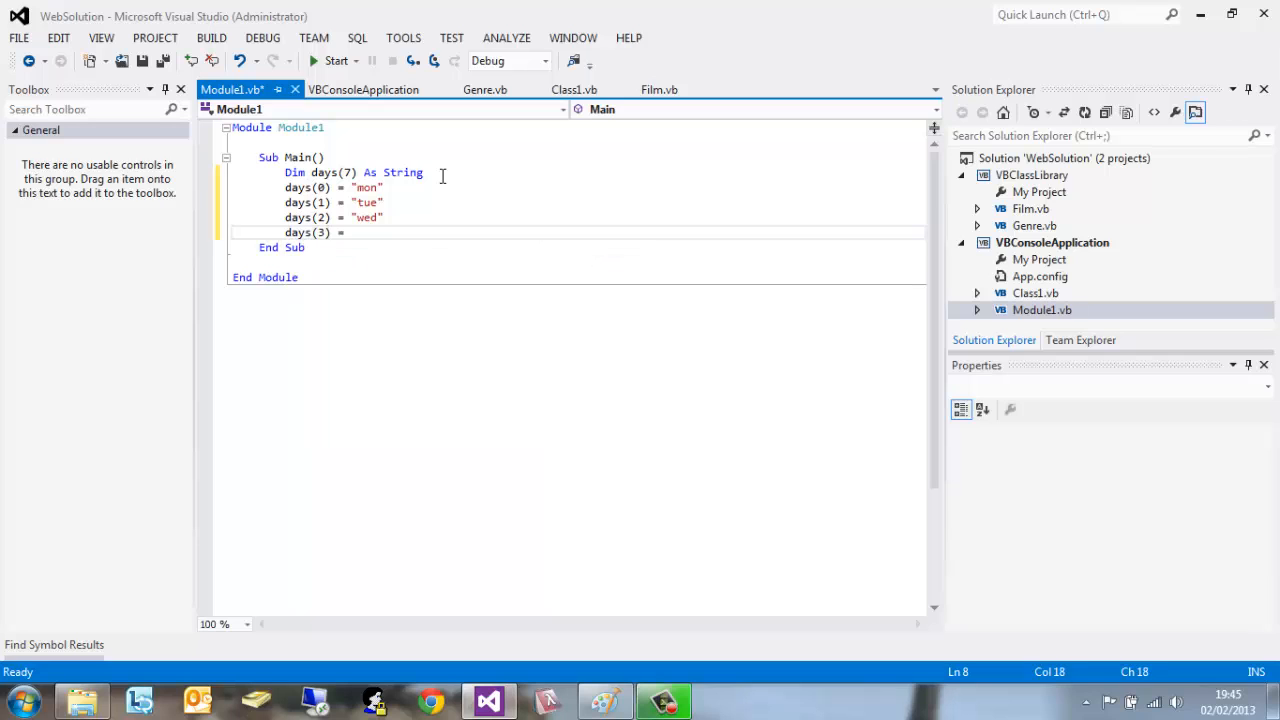
{"action": "type", "text": " \"th"}
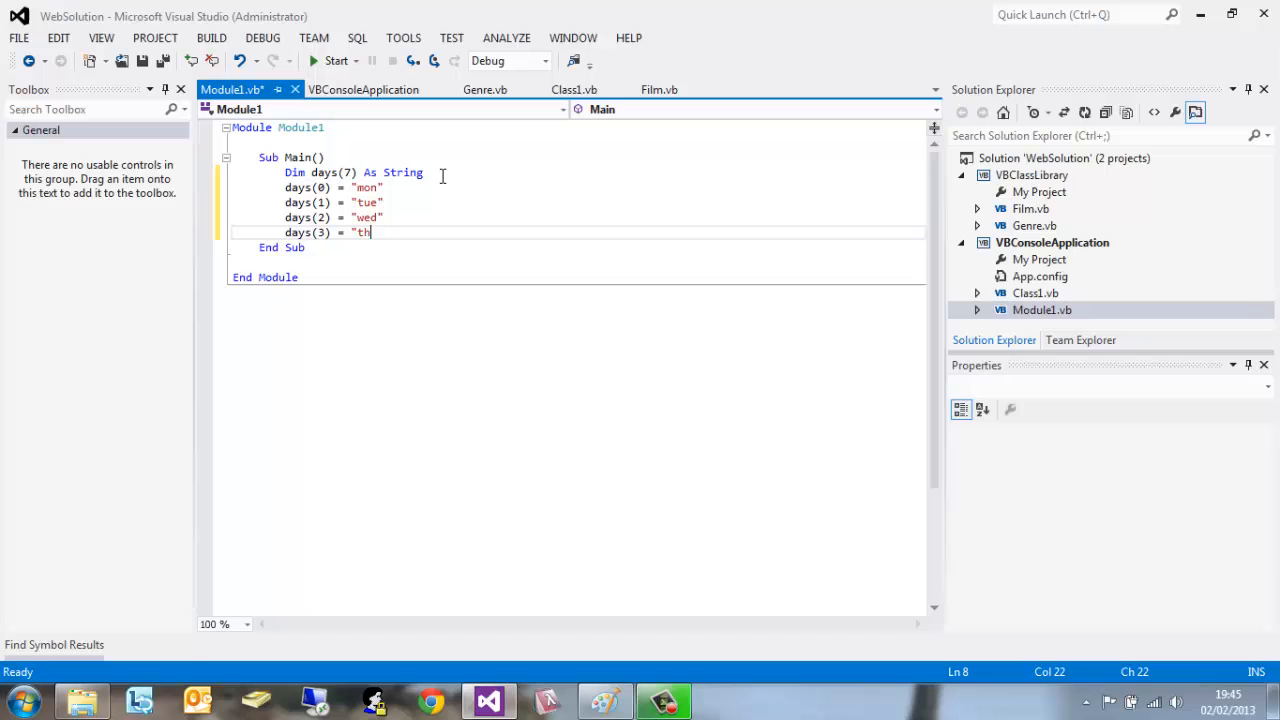
{"action": "type", "text": "ur"}
{"action": "type", "text": "\""}
{"action": "key", "text": "Return"}
{"action": "type", "text": "d"}
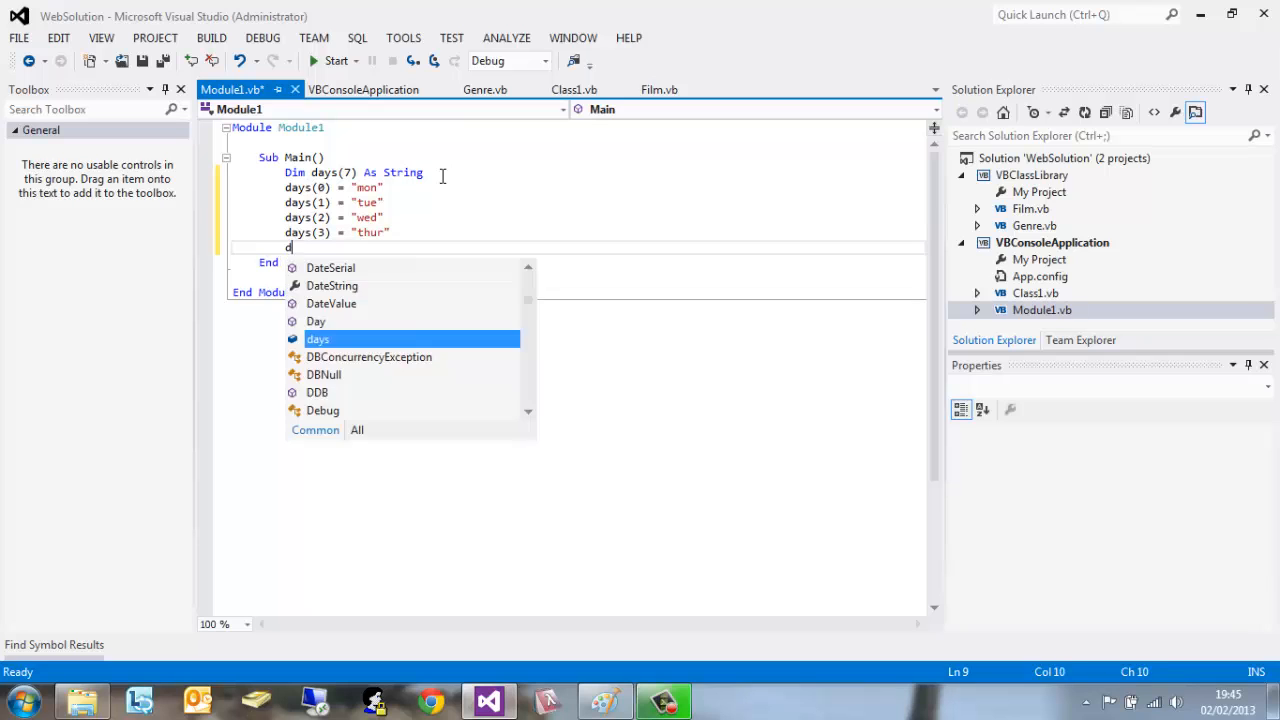
{"action": "type", "text": "ays("}
{"action": "key", "text": "BackSpace"}
{"action": "type", "text": "(4) = "}
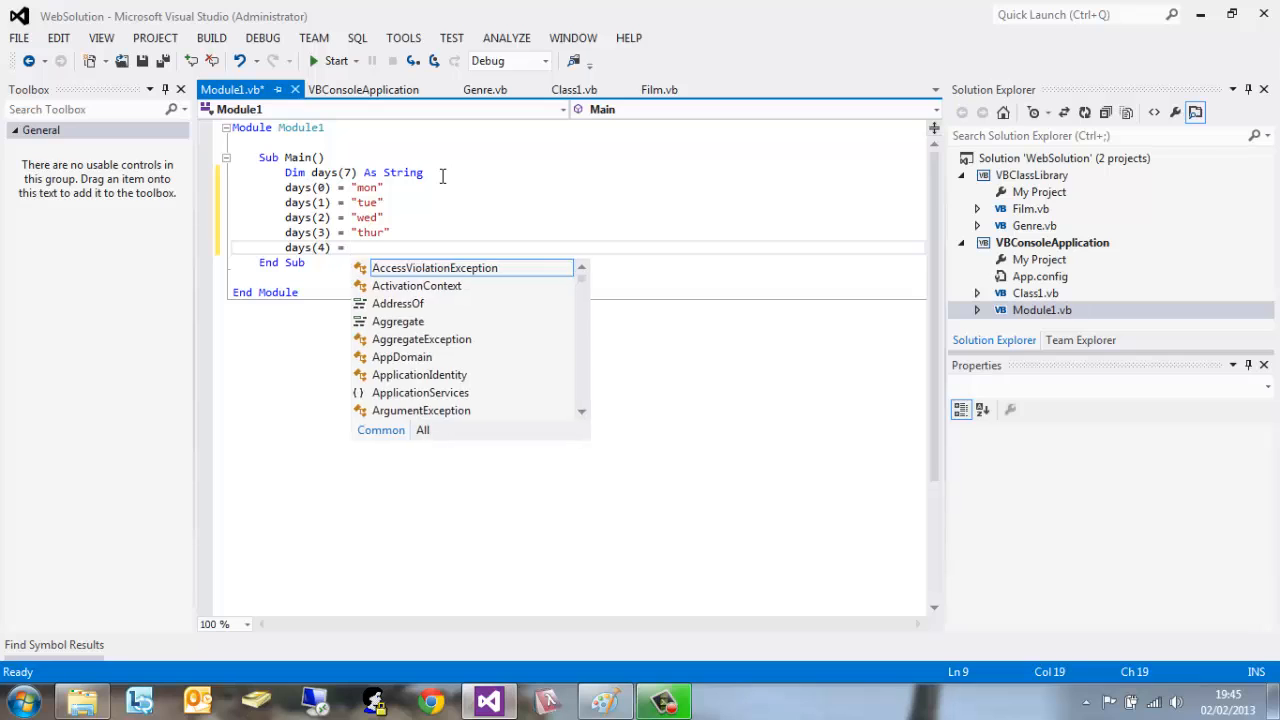
{"action": "type", "text": "\"fri\""}
{"action": "key", "text": "Return"}
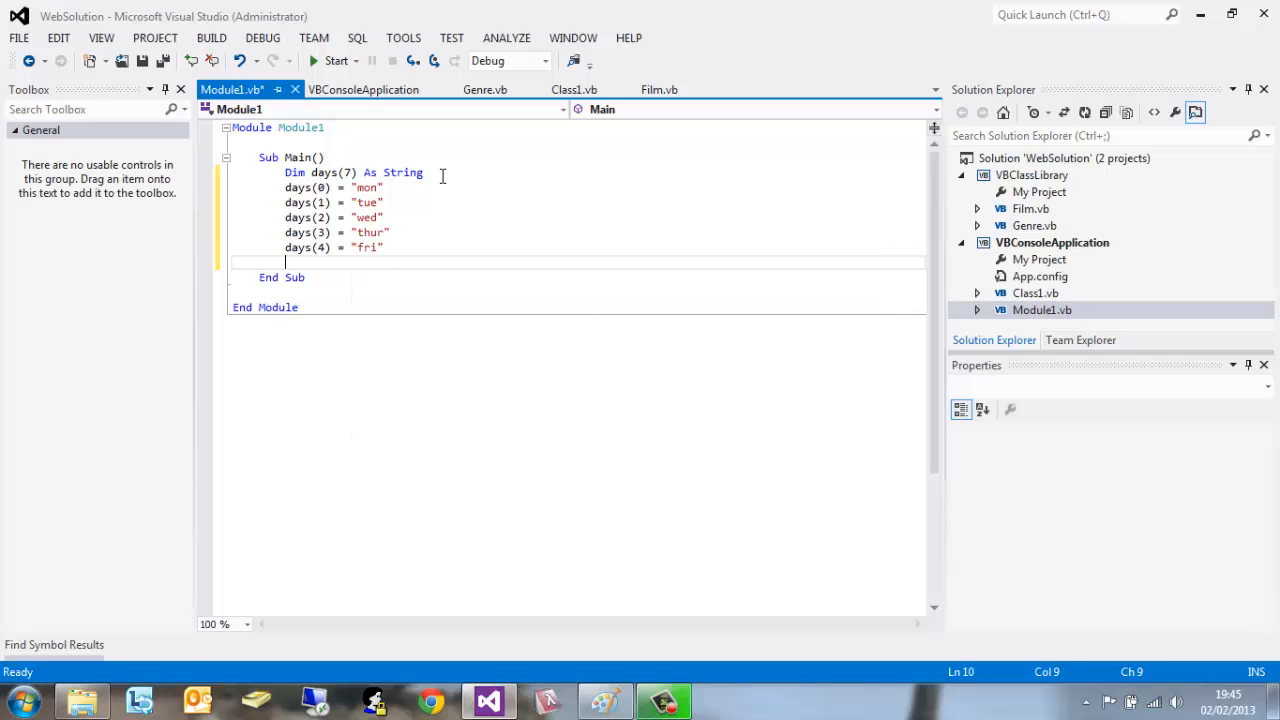
{"action": "type", "text": "days(5)"}
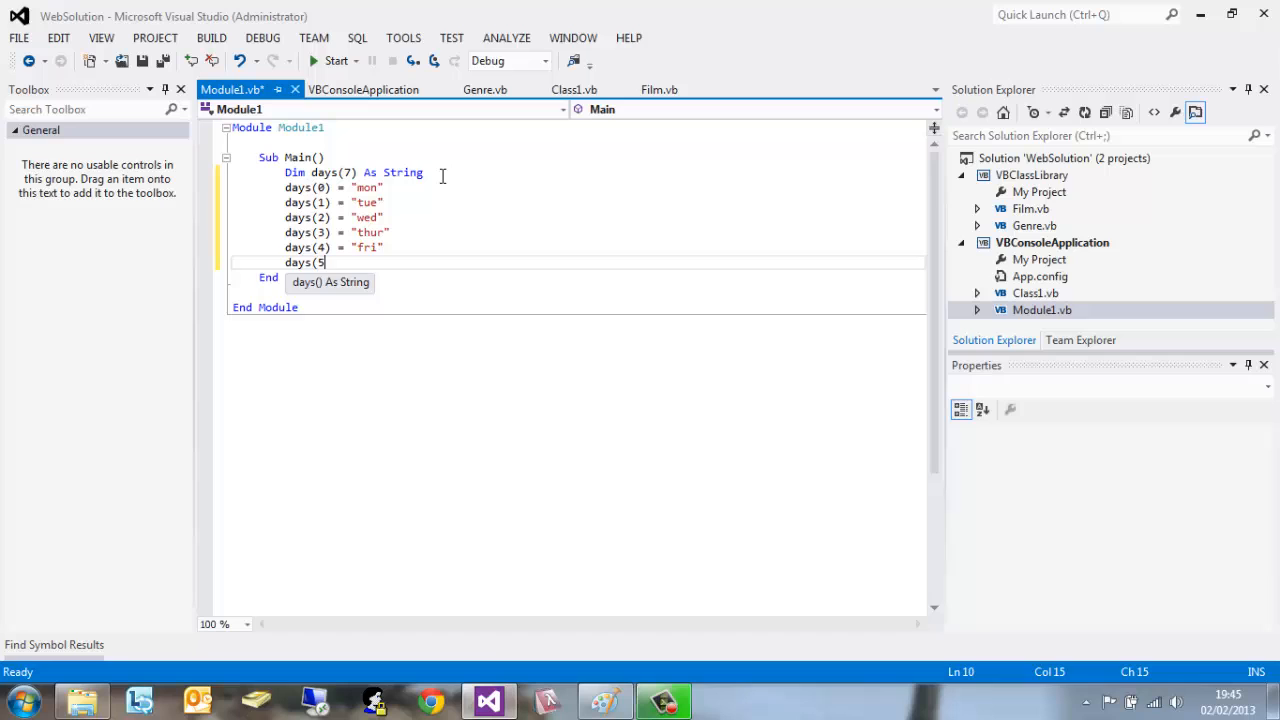
{"action": "type", "text": " = "}
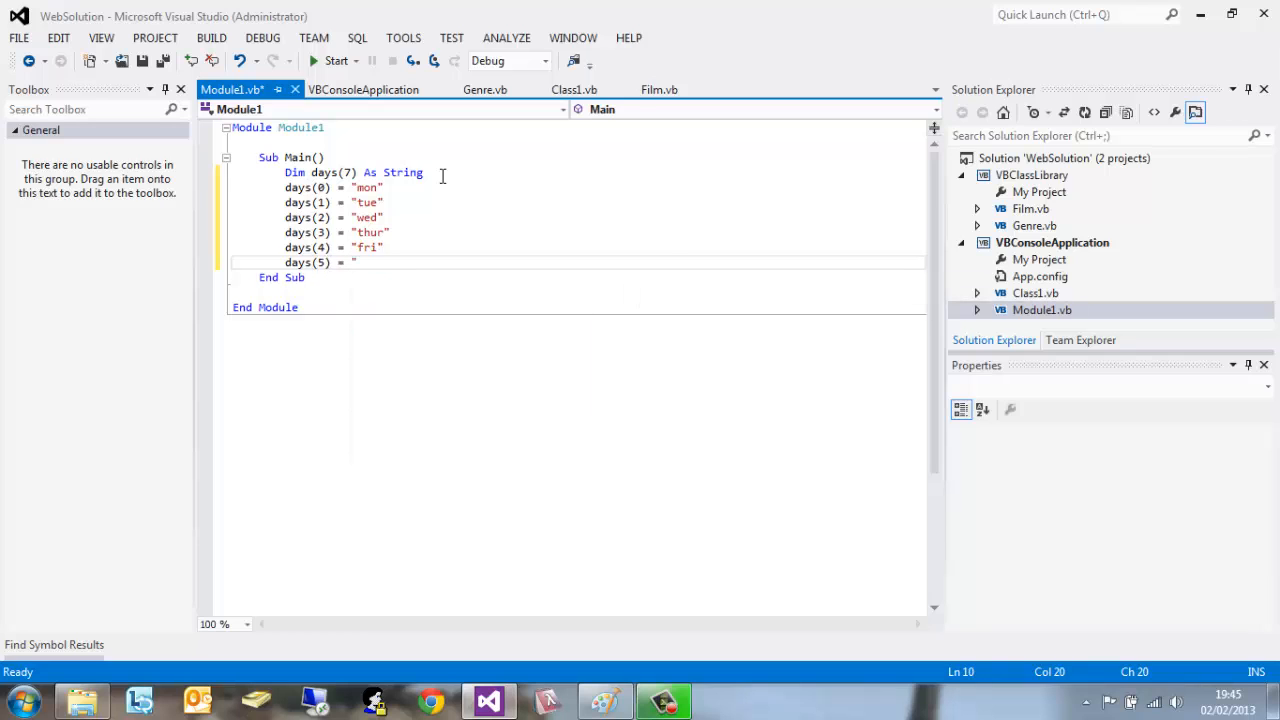
{"action": "type", "text": "\"sat\""}
{"action": "key", "text": "Return"}
{"action": "type", "text": "days"}
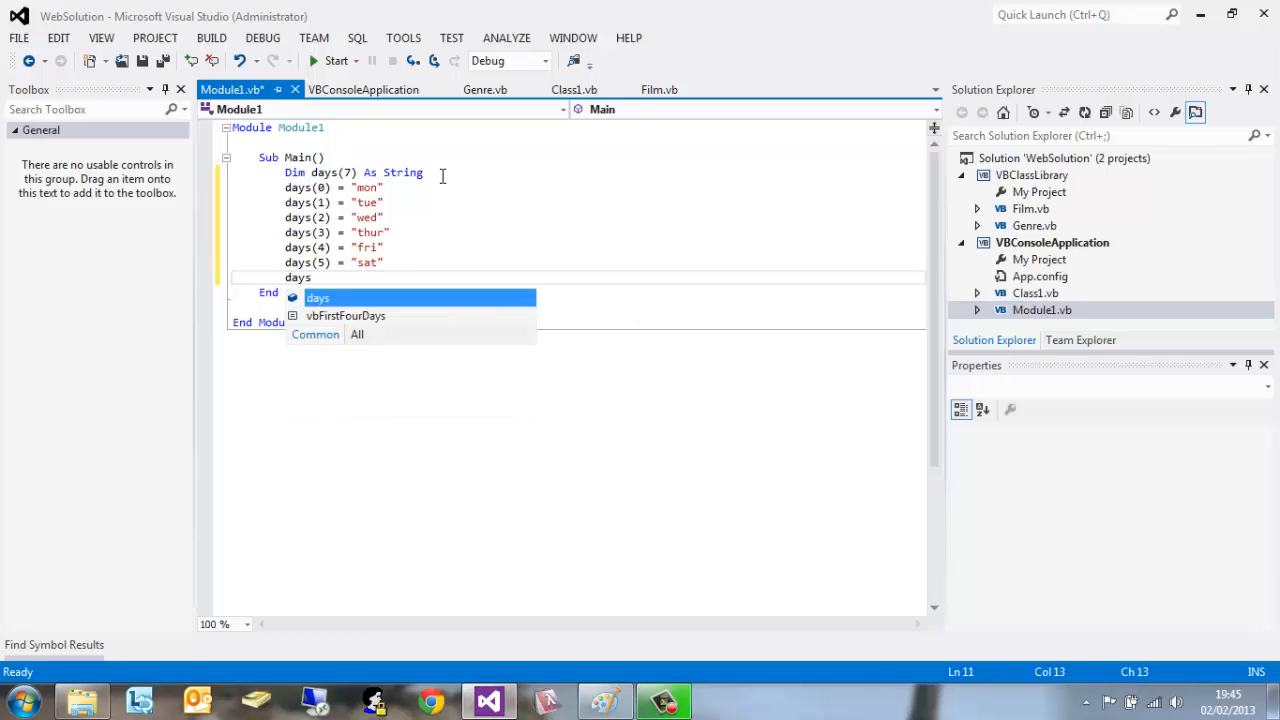
{"action": "type", "text": "6"}
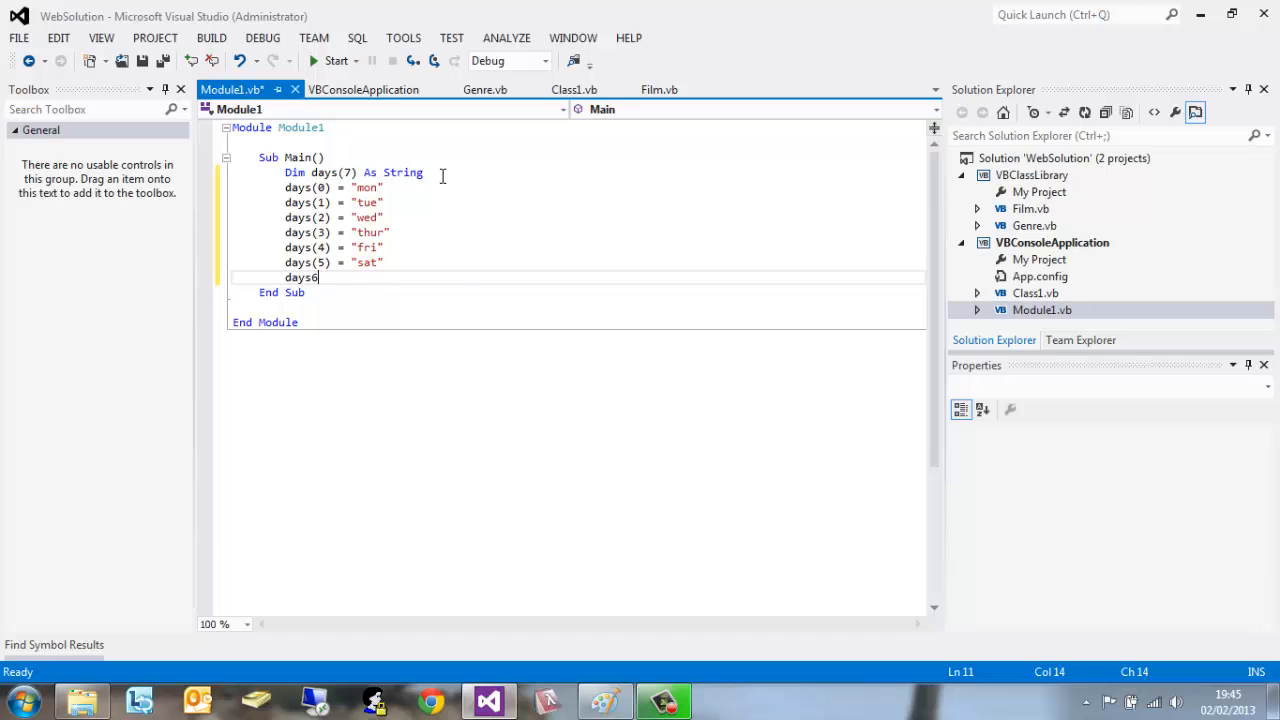
{"action": "type", "text": "= "}
{"action": "type", "text": "="}
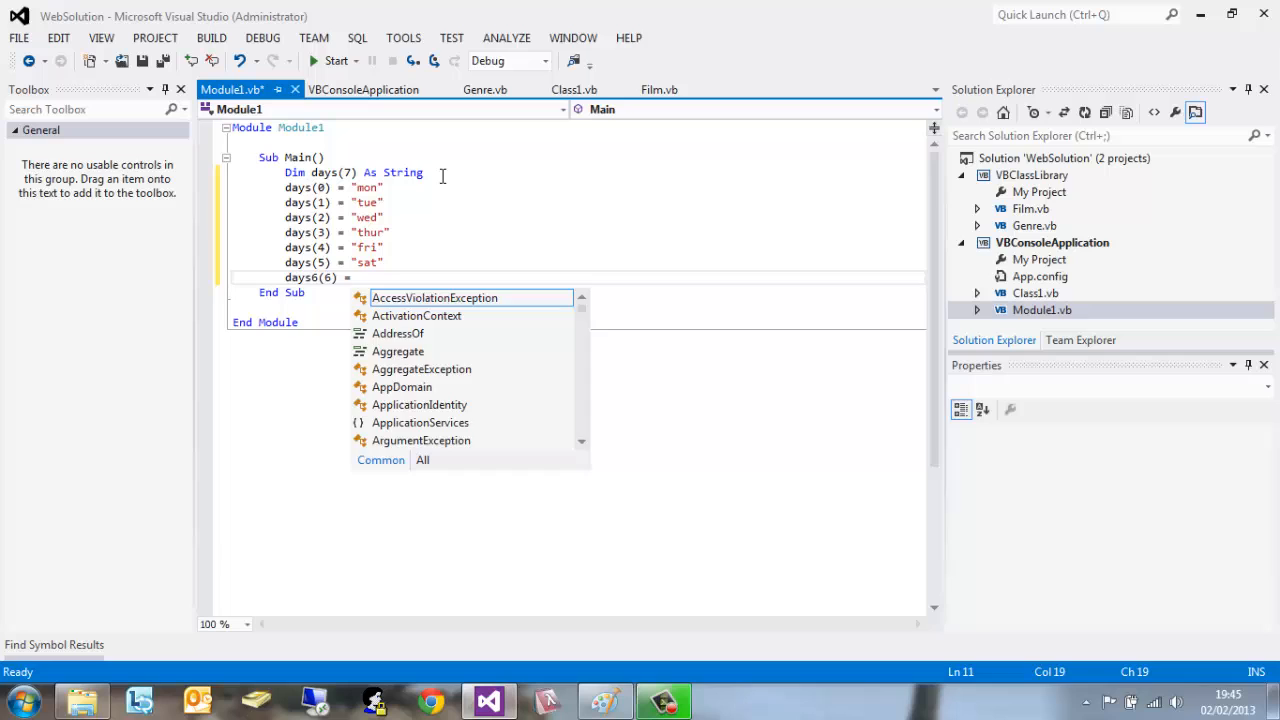
{"action": "key", "text": "BackSpace"}
{"action": "key", "text": "BackSpace"}
{"action": "key", "text": "BackSpace"}
{"action": "key", "text": "BackSpace"}
{"action": "key", "text": "BackSpace"}
{"action": "key", "text": "BackSpace"}
{"action": "type", "text": "(6"}
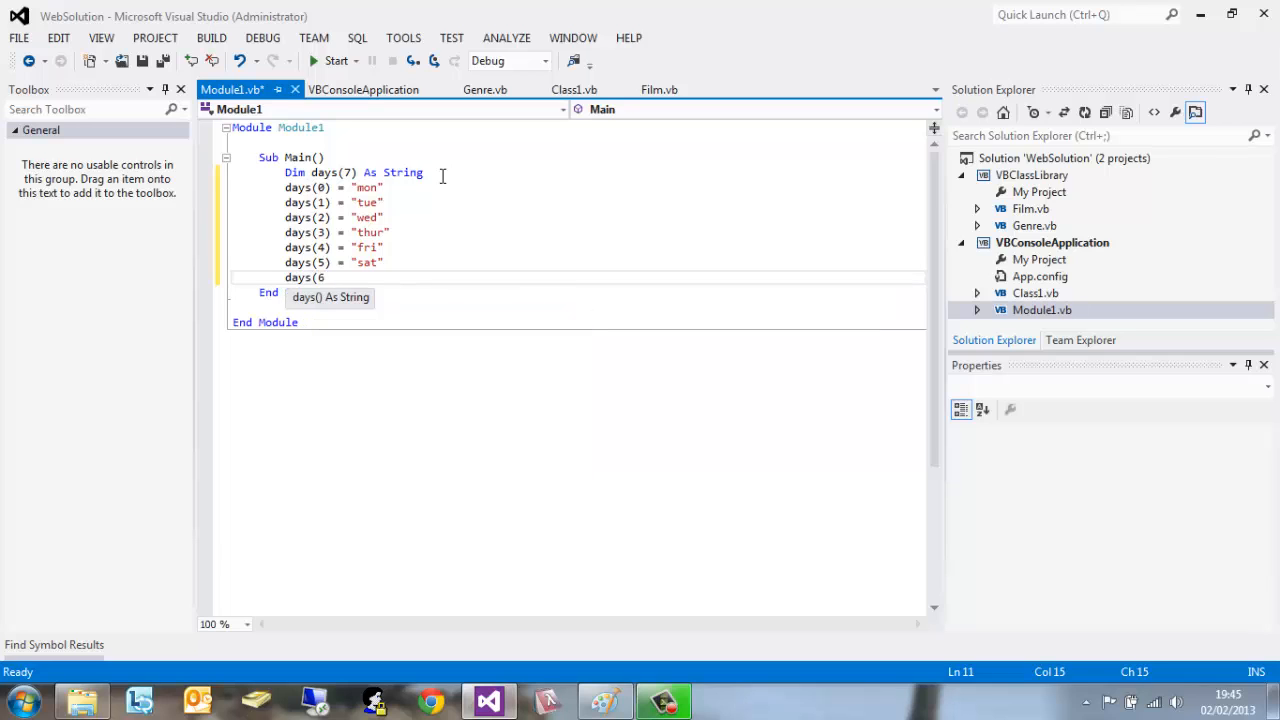
{"action": "type", "text": ") = \""}
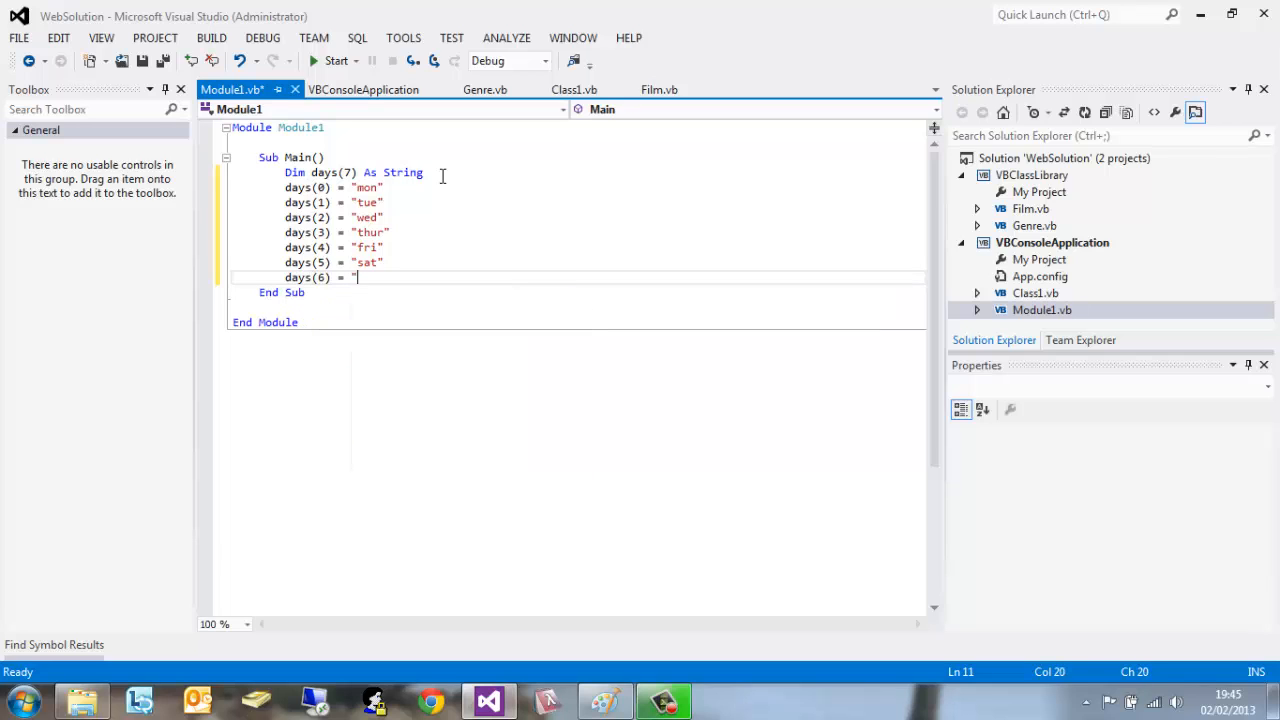
{"action": "type", "text": "sun\""}
Step: Check the wed and mon entries, then move below the sun entry and End Sub
{"action": "left_click", "coordinate": [436, 215]}
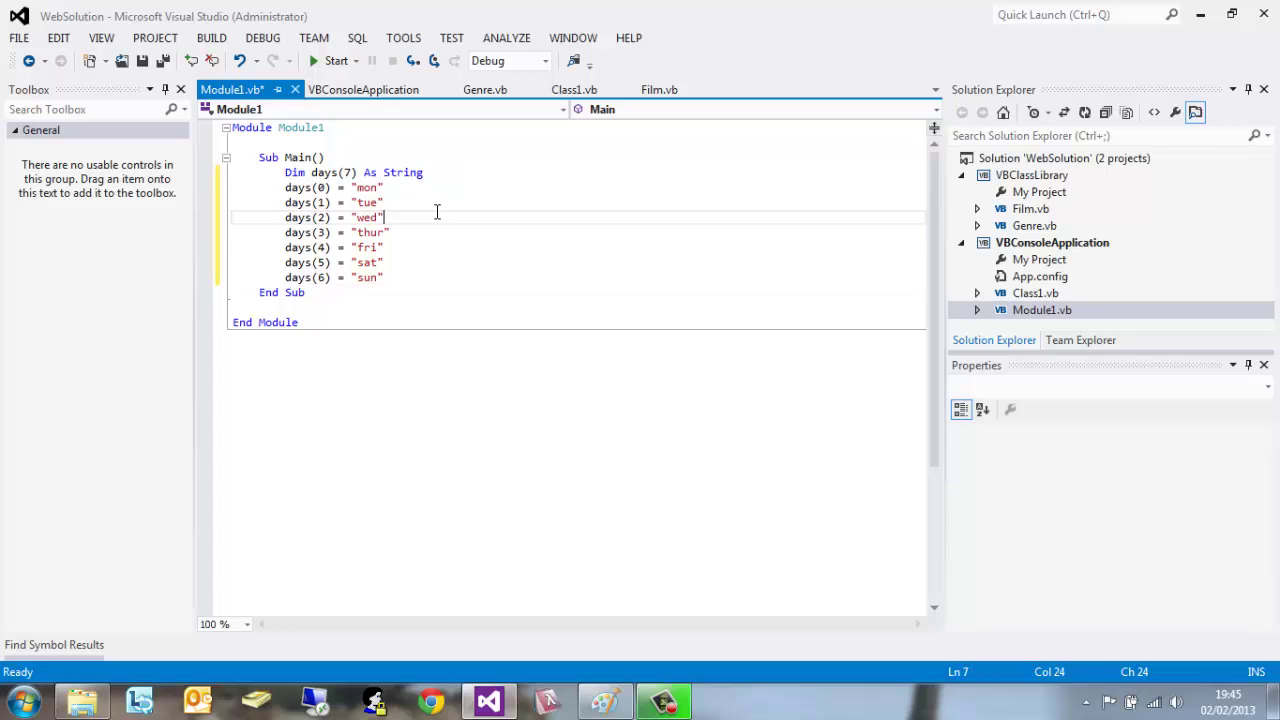
{"action": "left_click", "coordinate": [318, 187]}
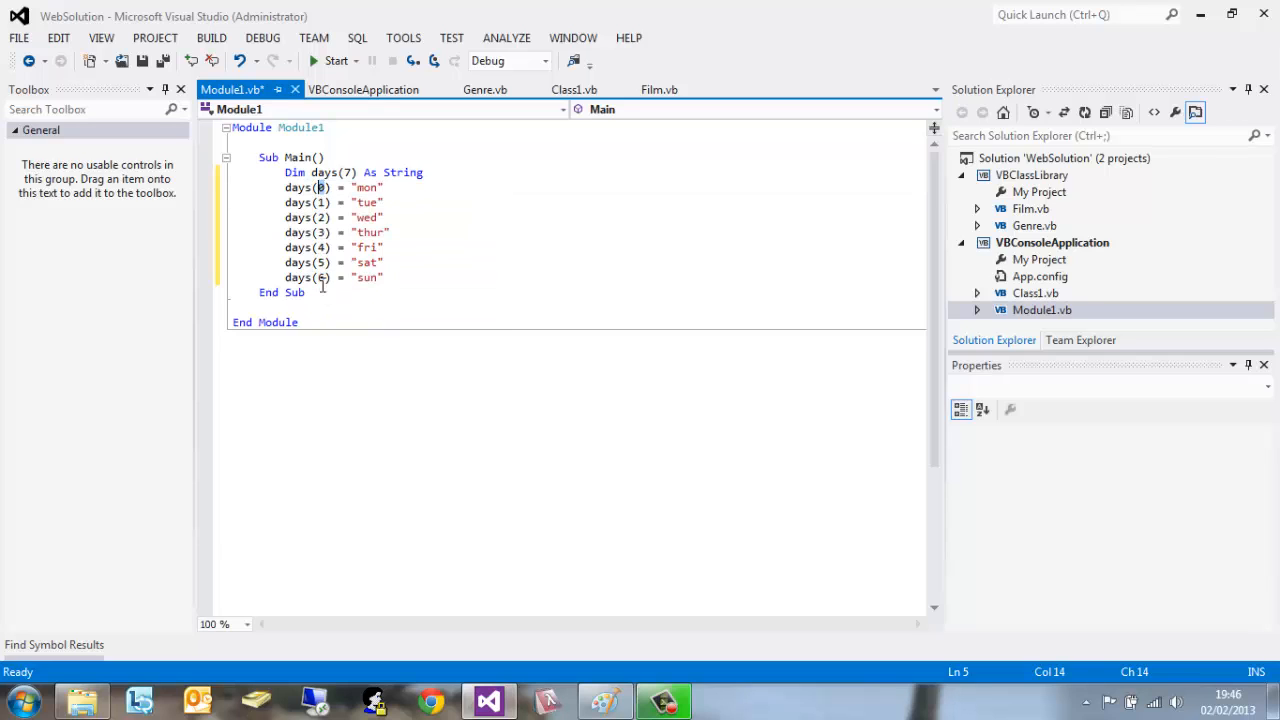
{"action": "left_click", "coordinate": [404, 276]}
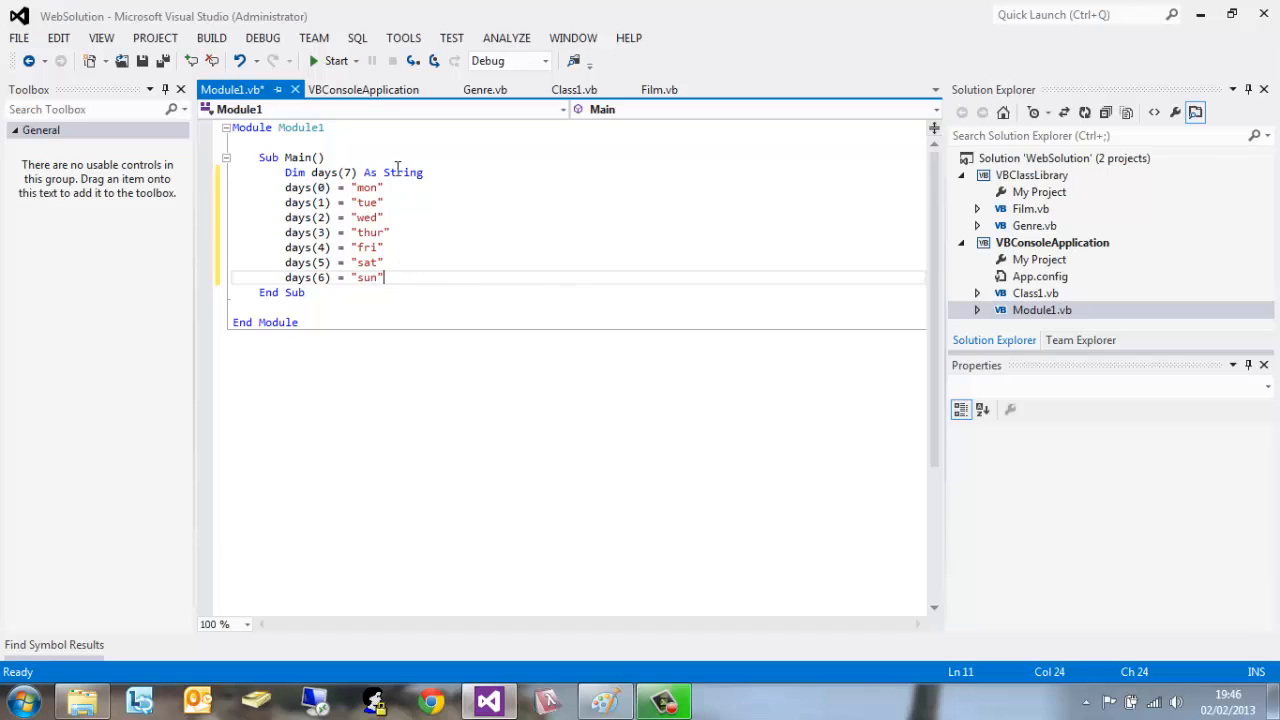
{"action": "left_click", "coordinate": [312, 308]}
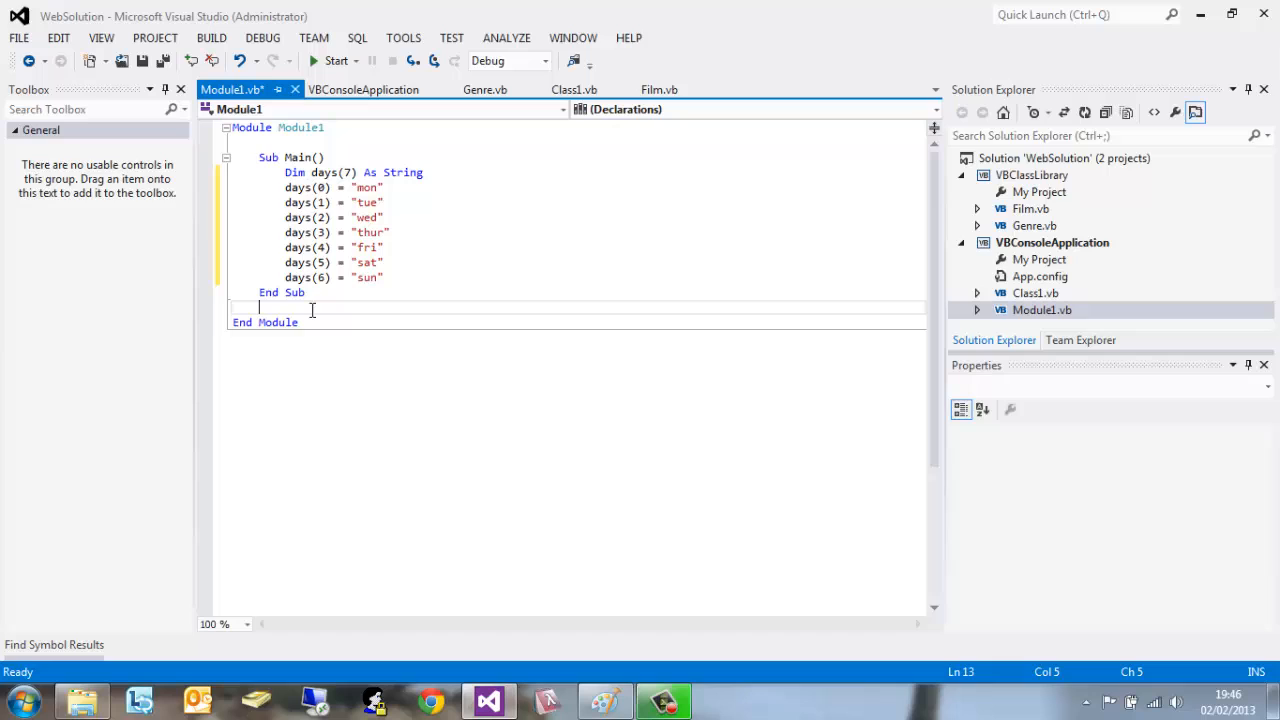
Step: Add Console.WriteLine(days(3)) after the sun entry and select the VBConsoleApplication project
{"action": "left_click", "coordinate": [393, 278]}
{"action": "key", "text": "Return"}
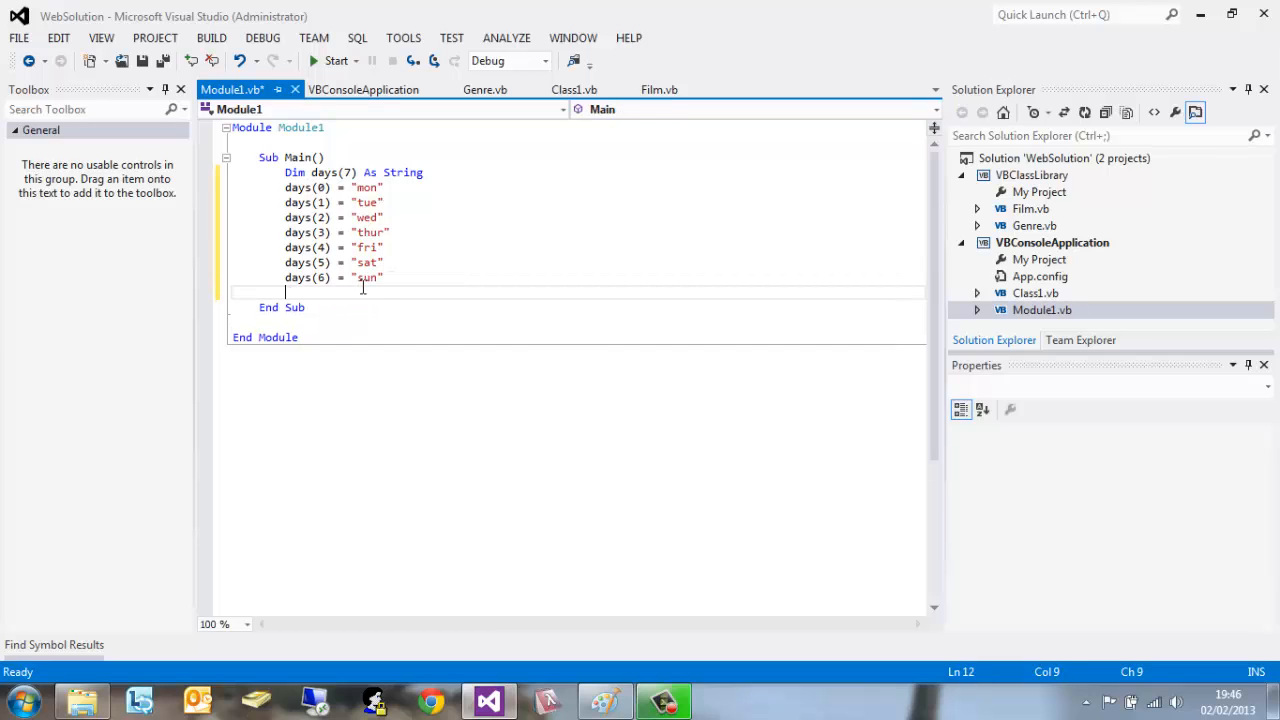
{"action": "type", "text": "C"}
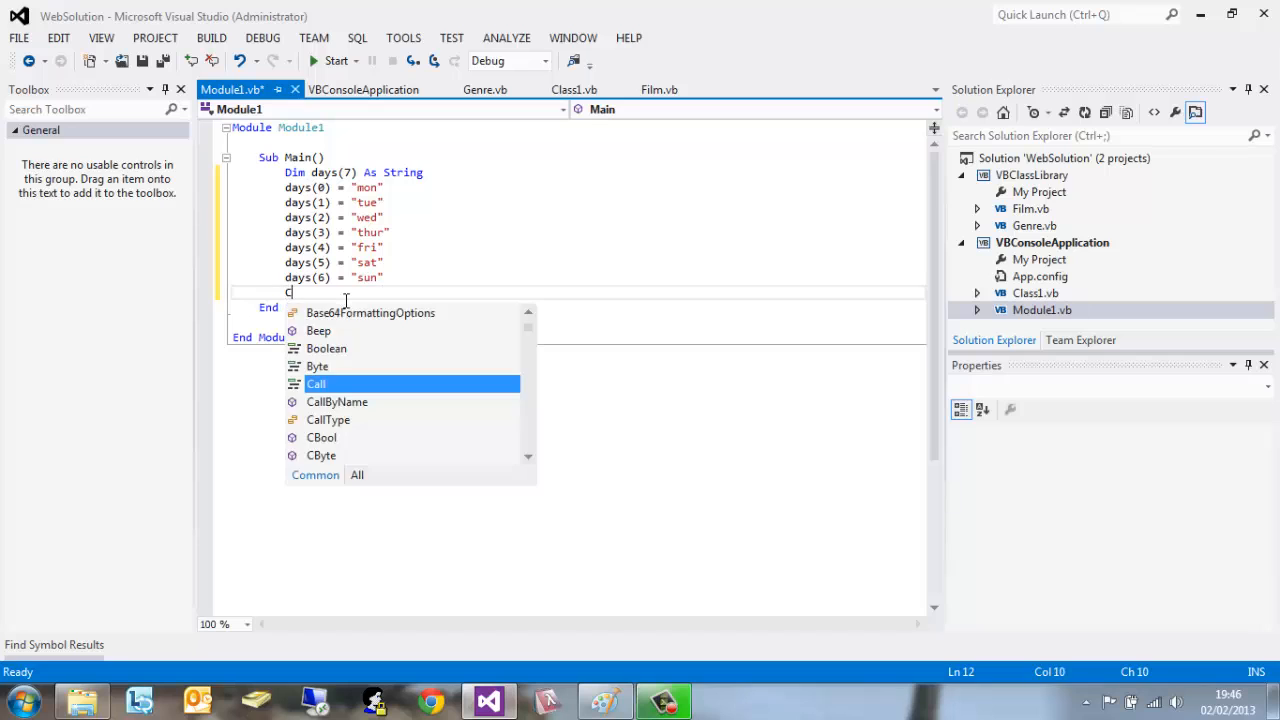
{"action": "type", "text": "onsole.Writ"}
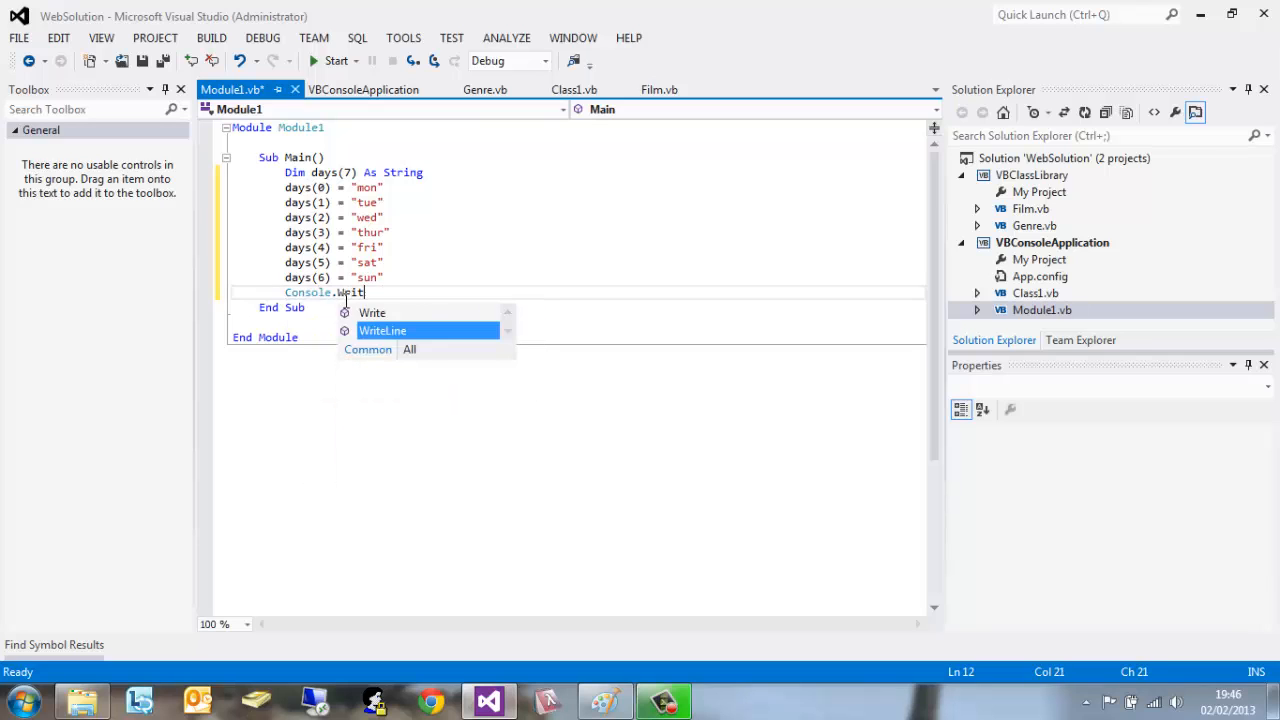
{"action": "type", "text": "eLine"}
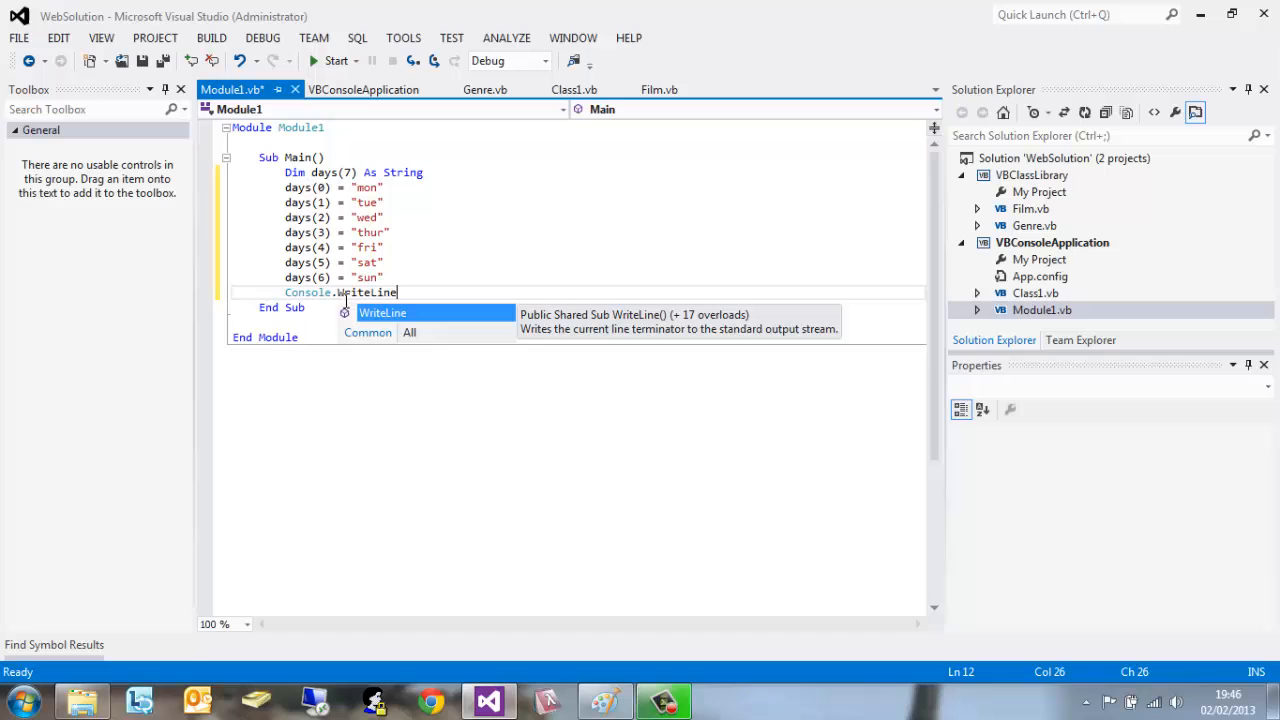
{"action": "type", "text": "(days"}
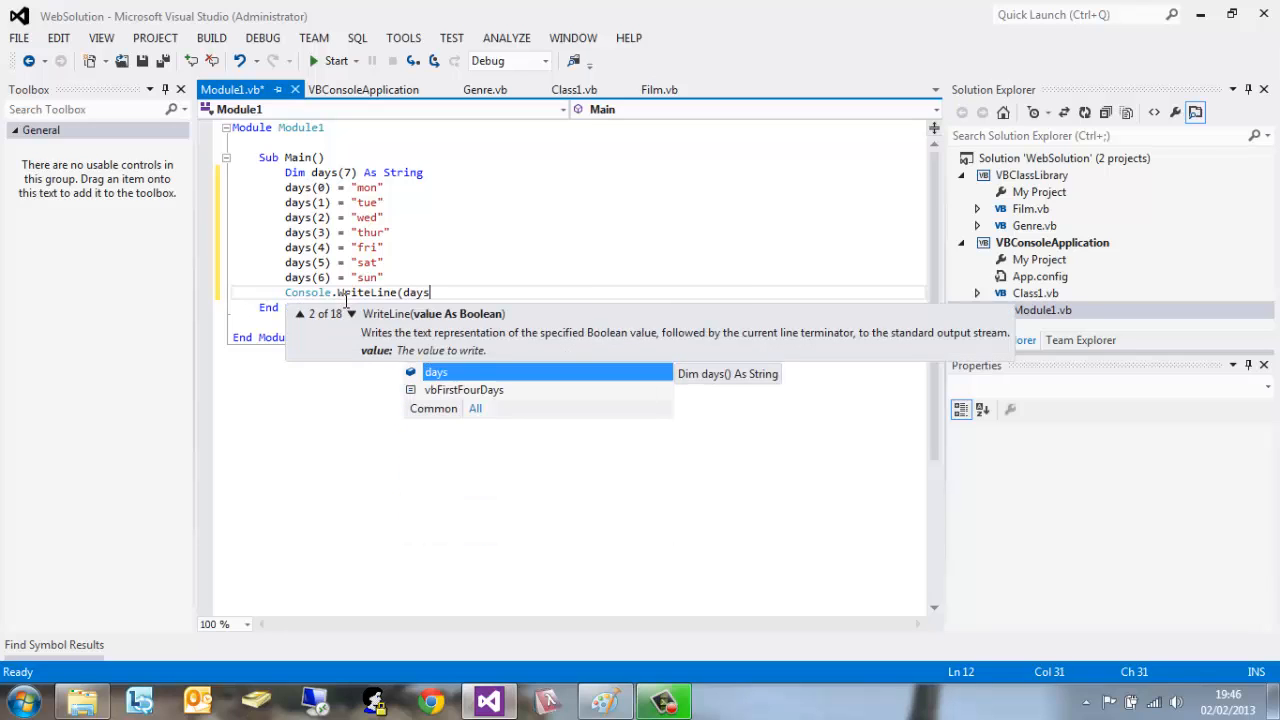
{"action": "type", "text": "("}
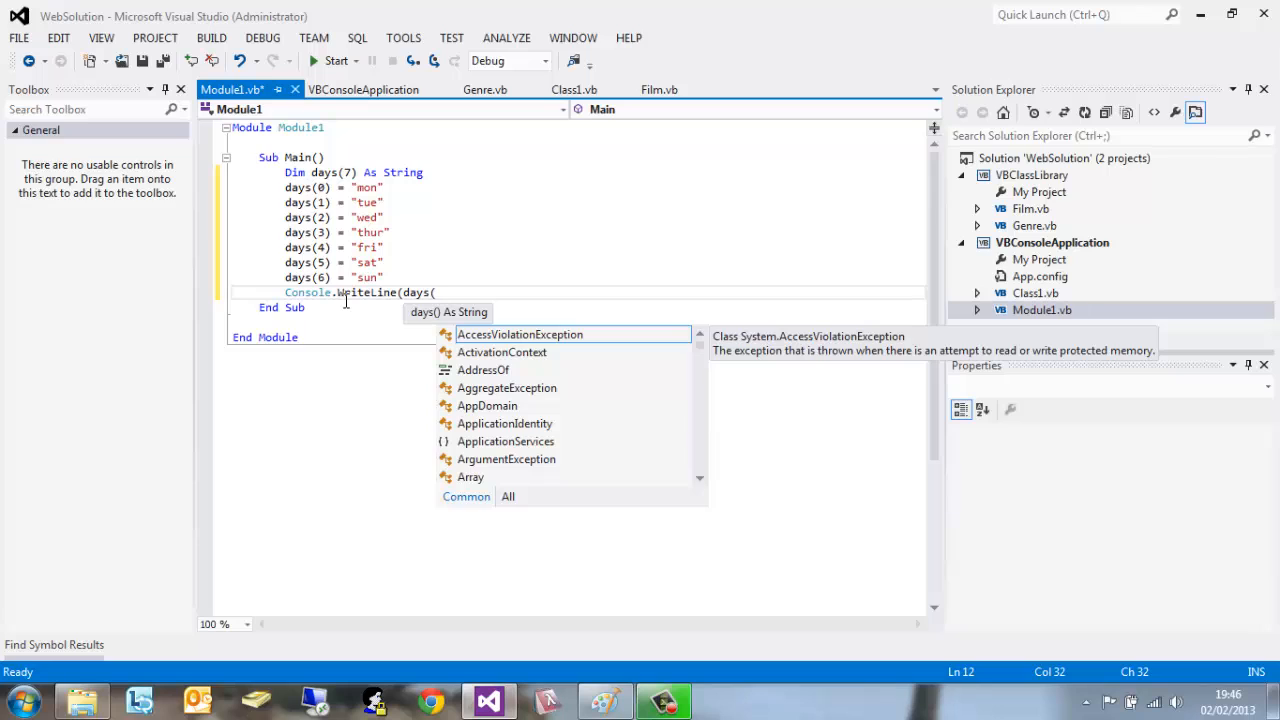
{"action": "type", "text": "3))"}
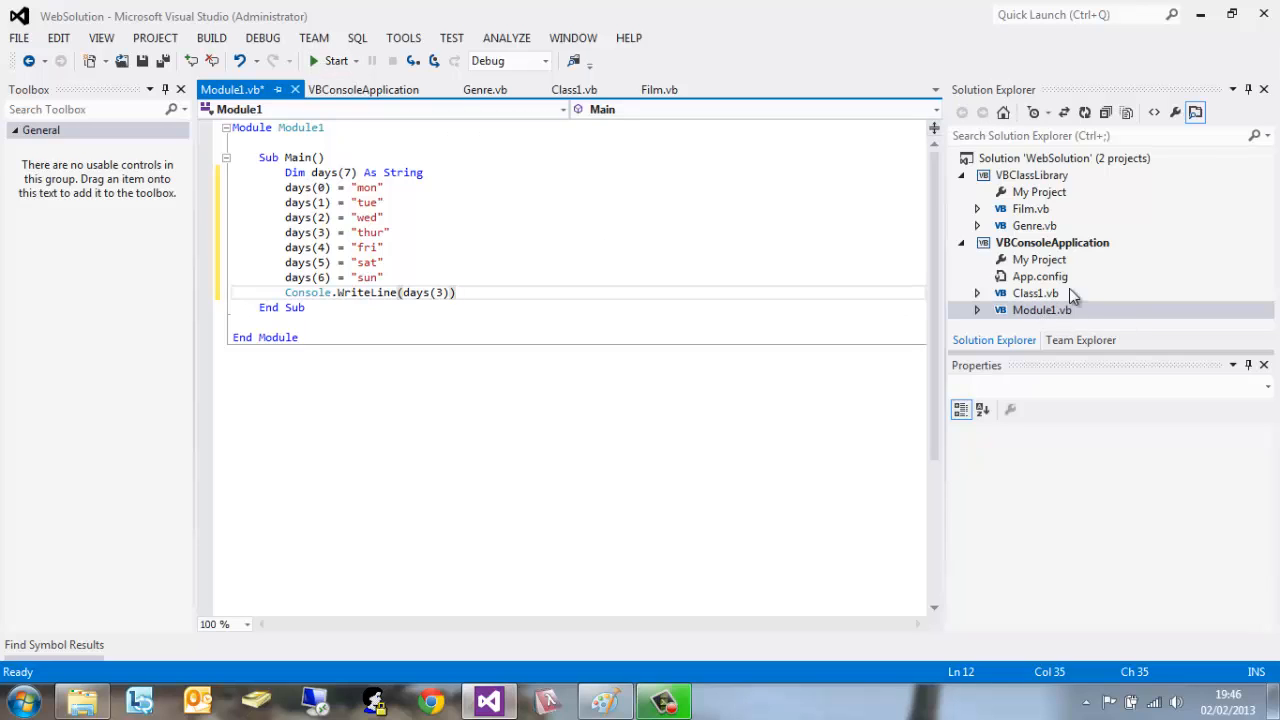
{"action": "left_click", "coordinate": [1060, 249]}
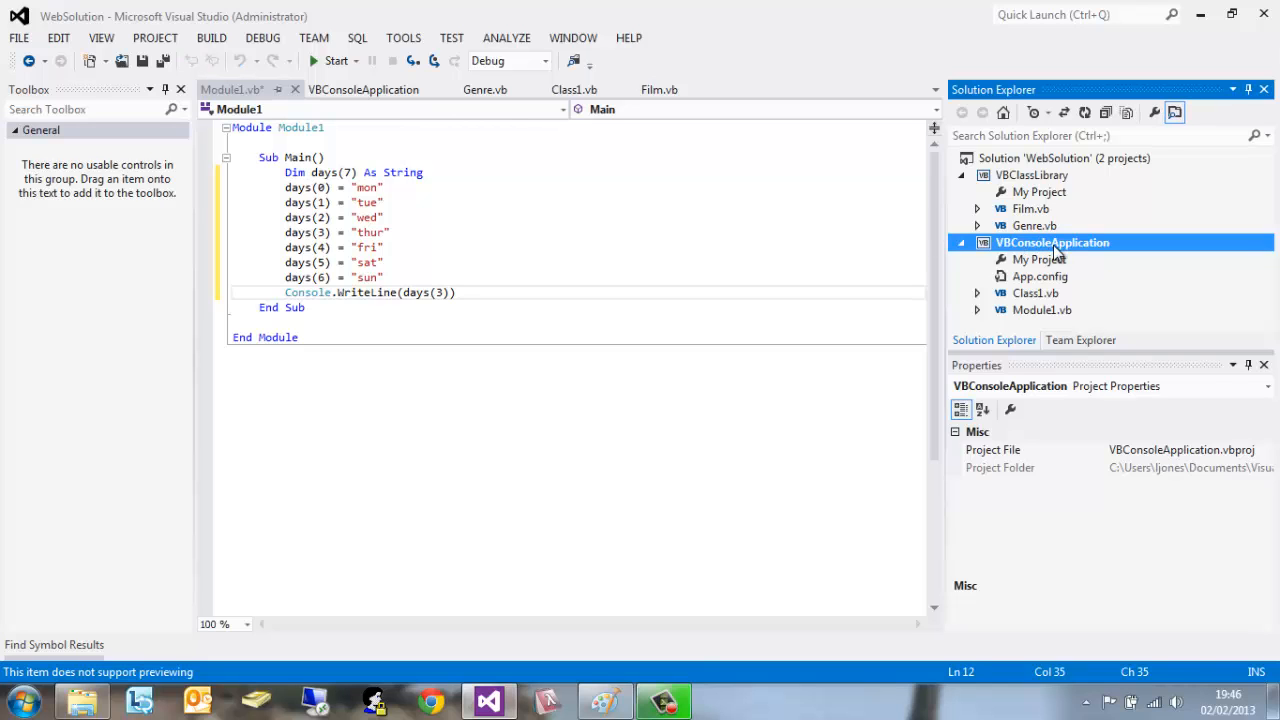
Step: Set the project's startup object to Module1, return to Module1.vb and start the program
{"action": "double_click", "coordinate": [1042, 260]}
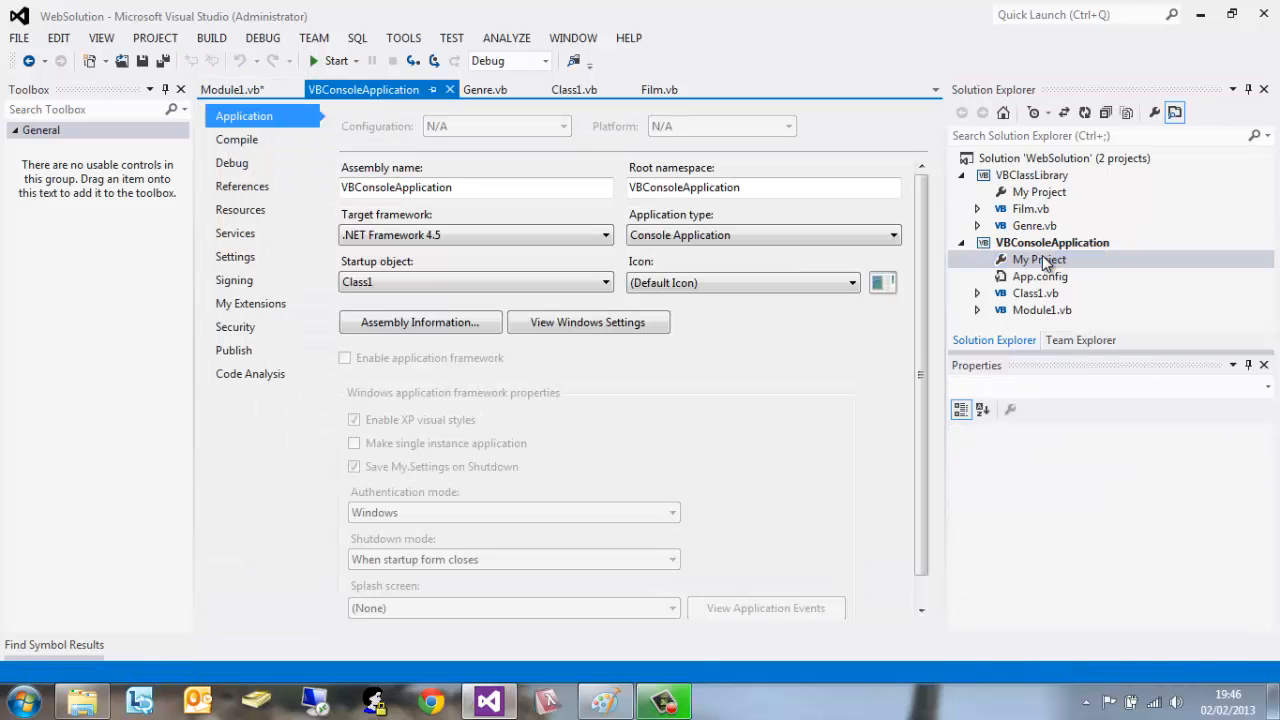
{"action": "left_click", "coordinate": [440, 283]}
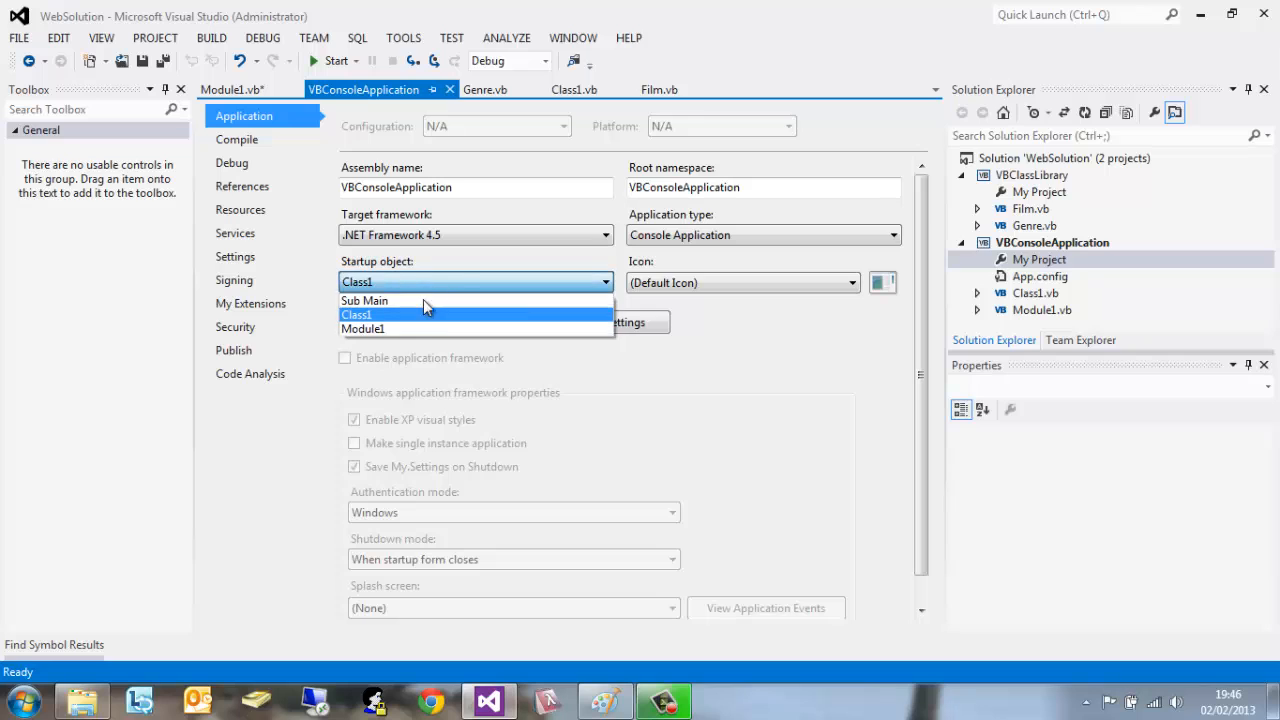
{"action": "left_click", "coordinate": [400, 328]}
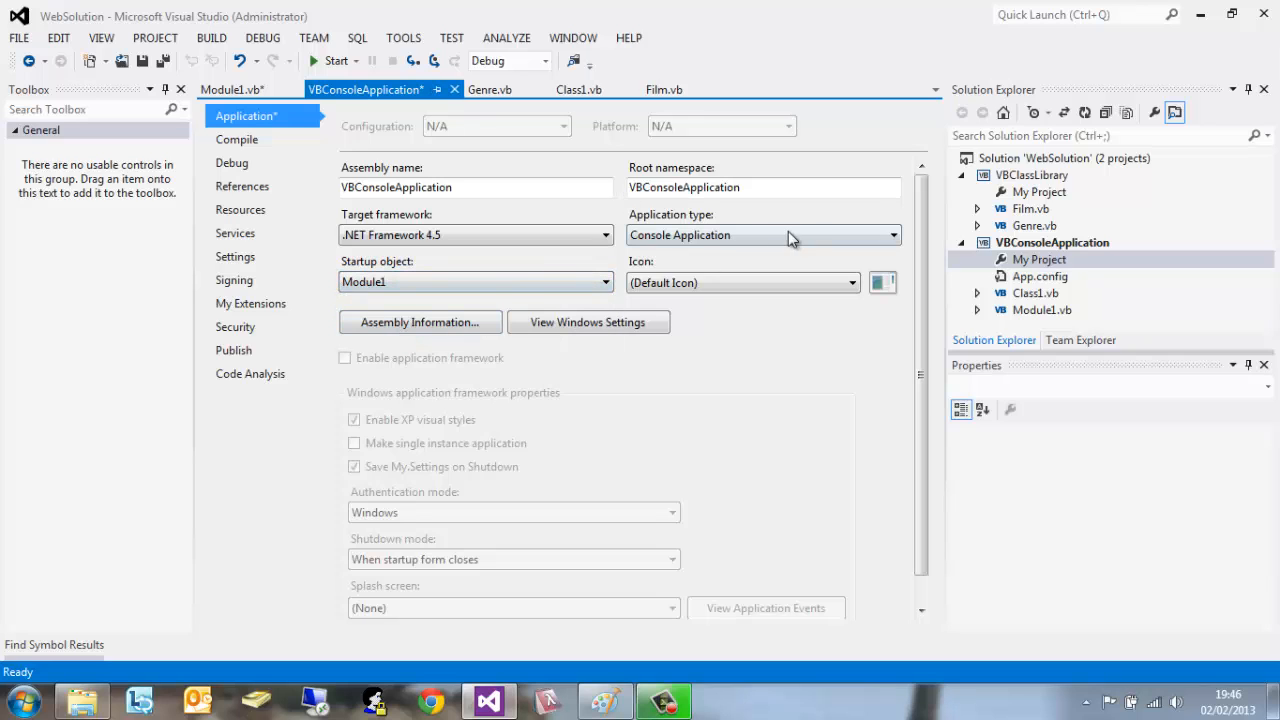
{"action": "left_click", "coordinate": [238, 94]}
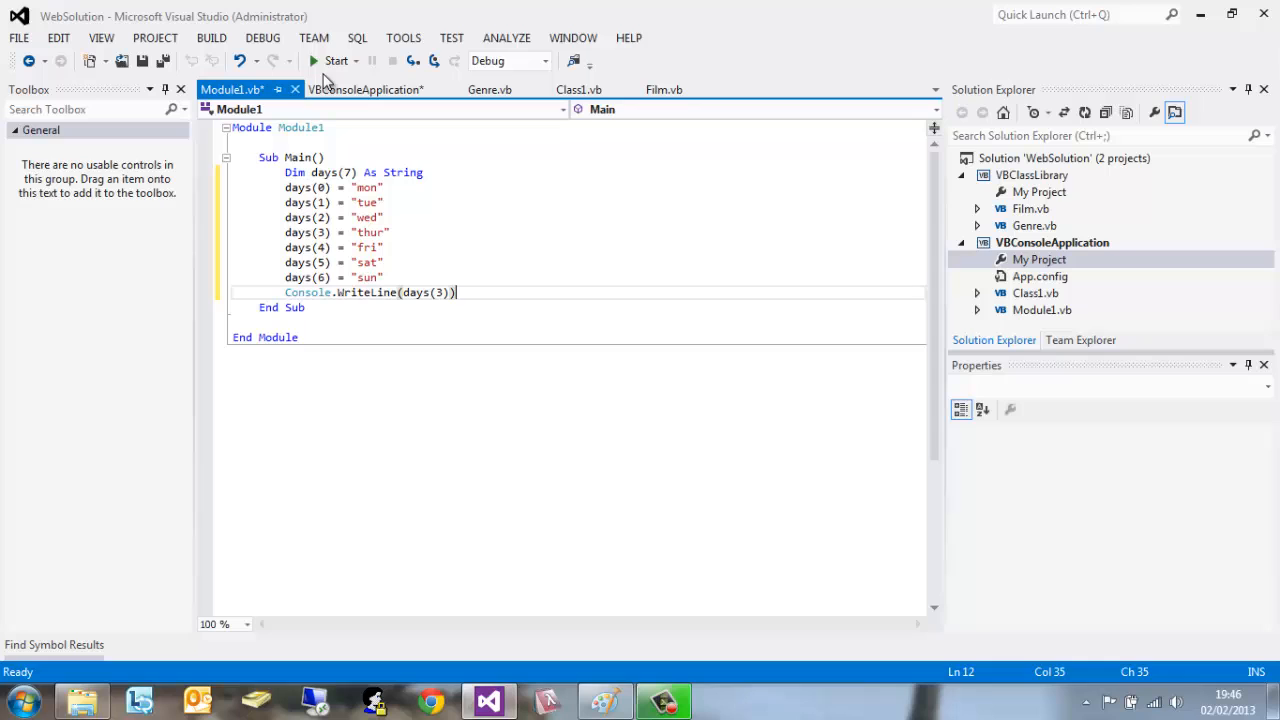
{"action": "left_click", "coordinate": [336, 61]}
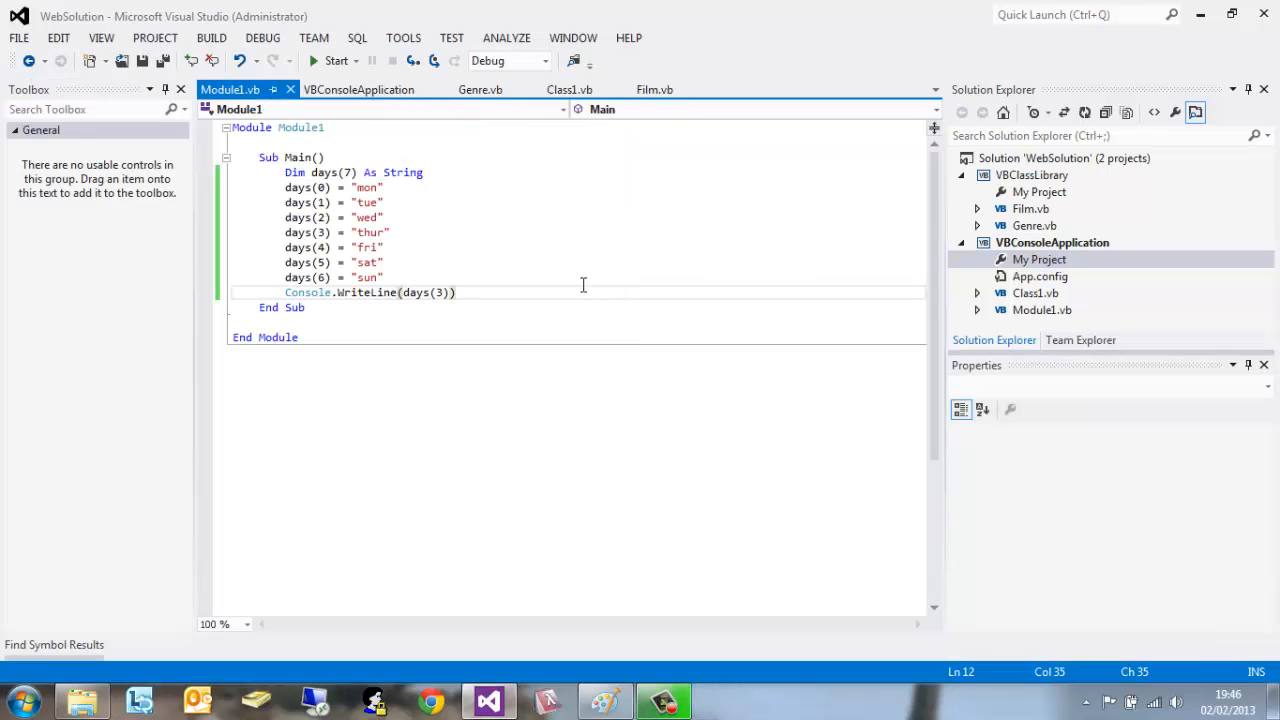
Step: Add a Console.ReadKey() line after the WriteLine of days(3)
{"action": "key", "text": "Down"}
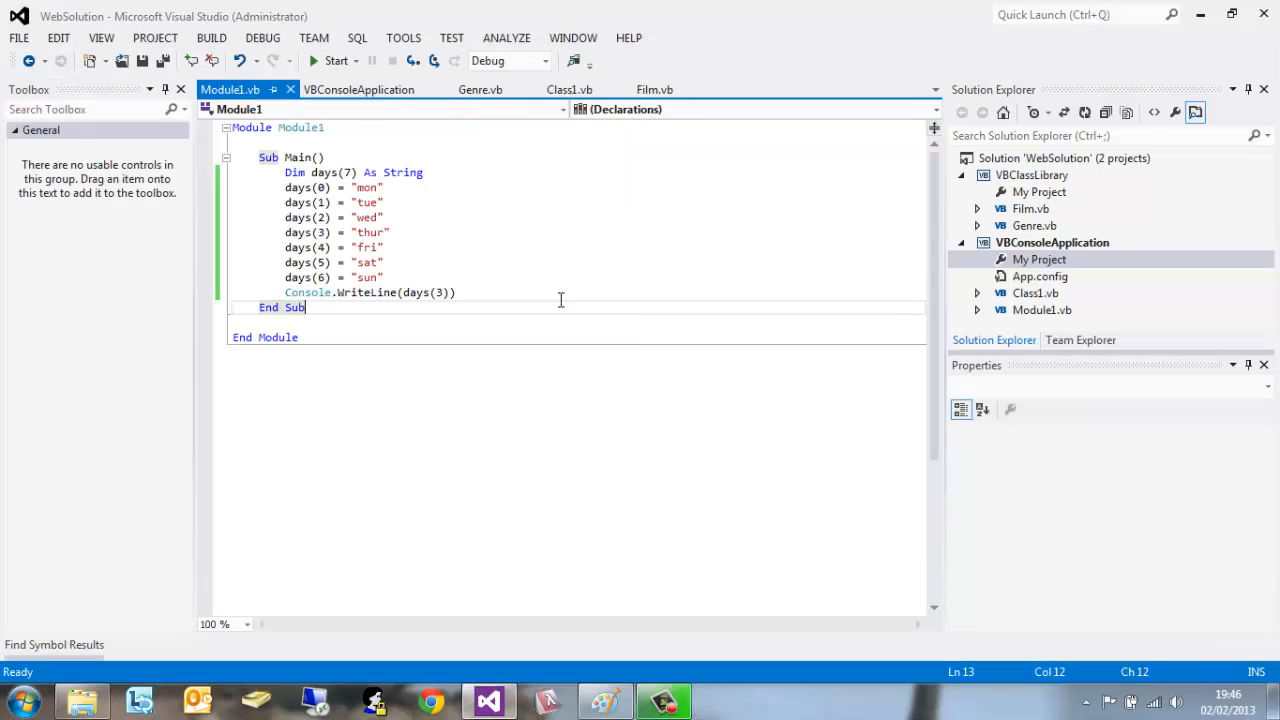
{"action": "key", "text": "Up"}
{"action": "key", "text": "Return"}
{"action": "type", "text": "Co"}
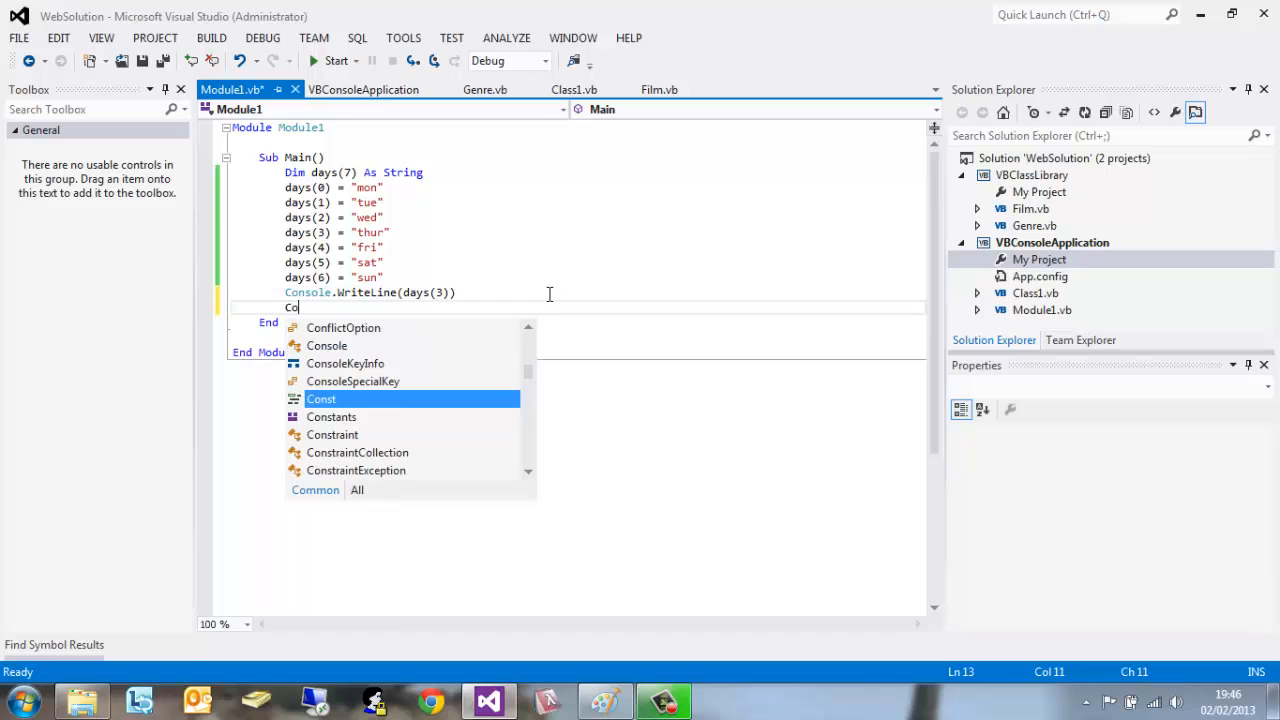
{"action": "type", "text": "nsole.Rea"}
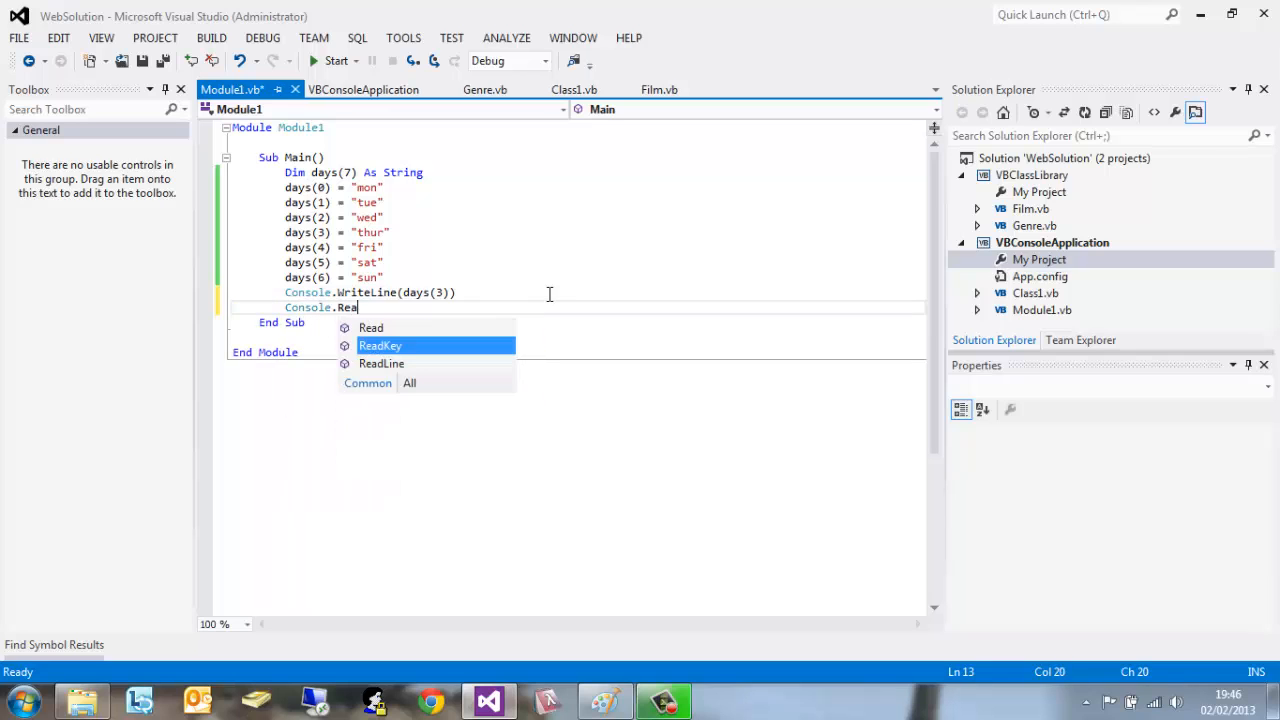
{"action": "type", "text": "dKey"}
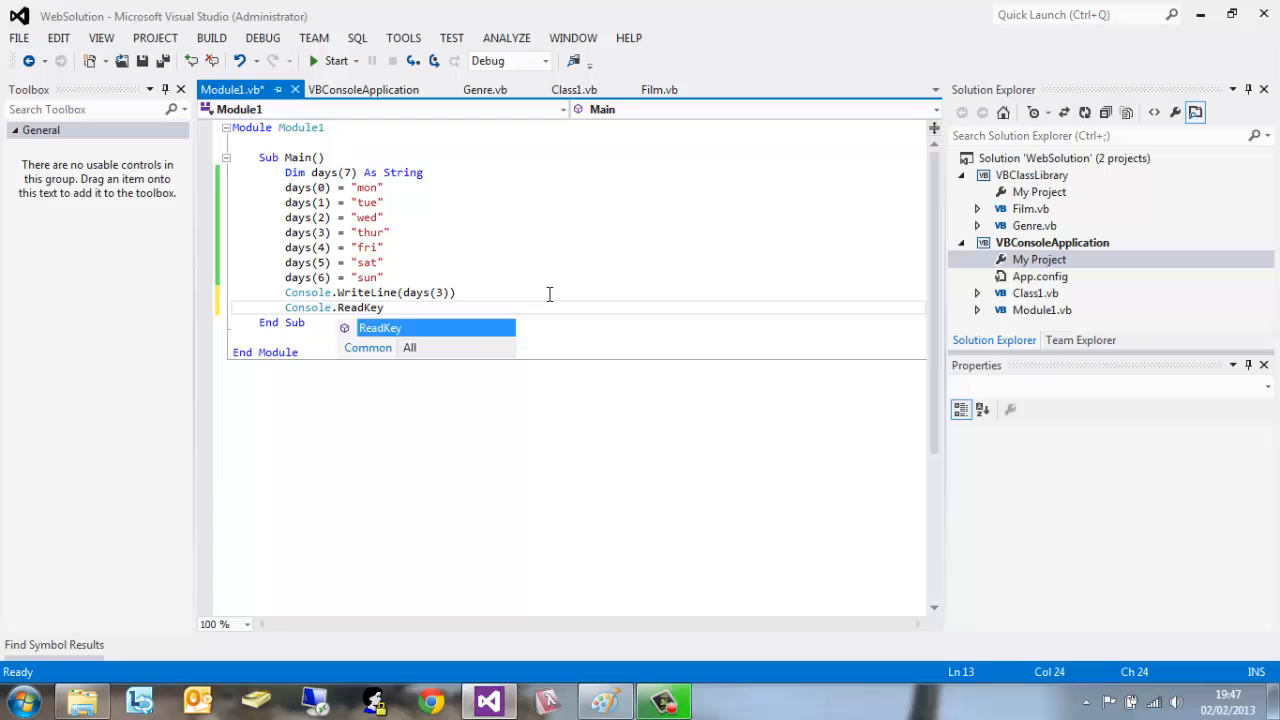
{"action": "type", "text": "()"}
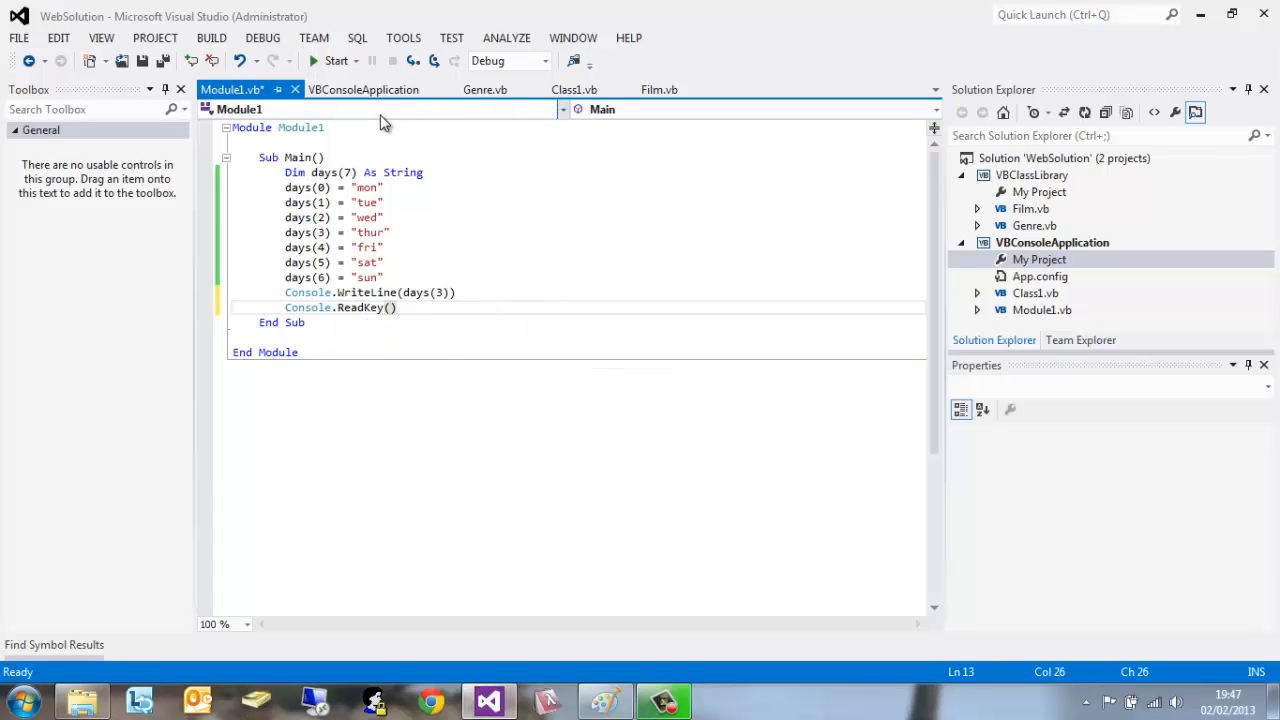
Step: Run the program, confirm the console prints thur, and close the console window
{"action": "left_click", "coordinate": [337, 61]}
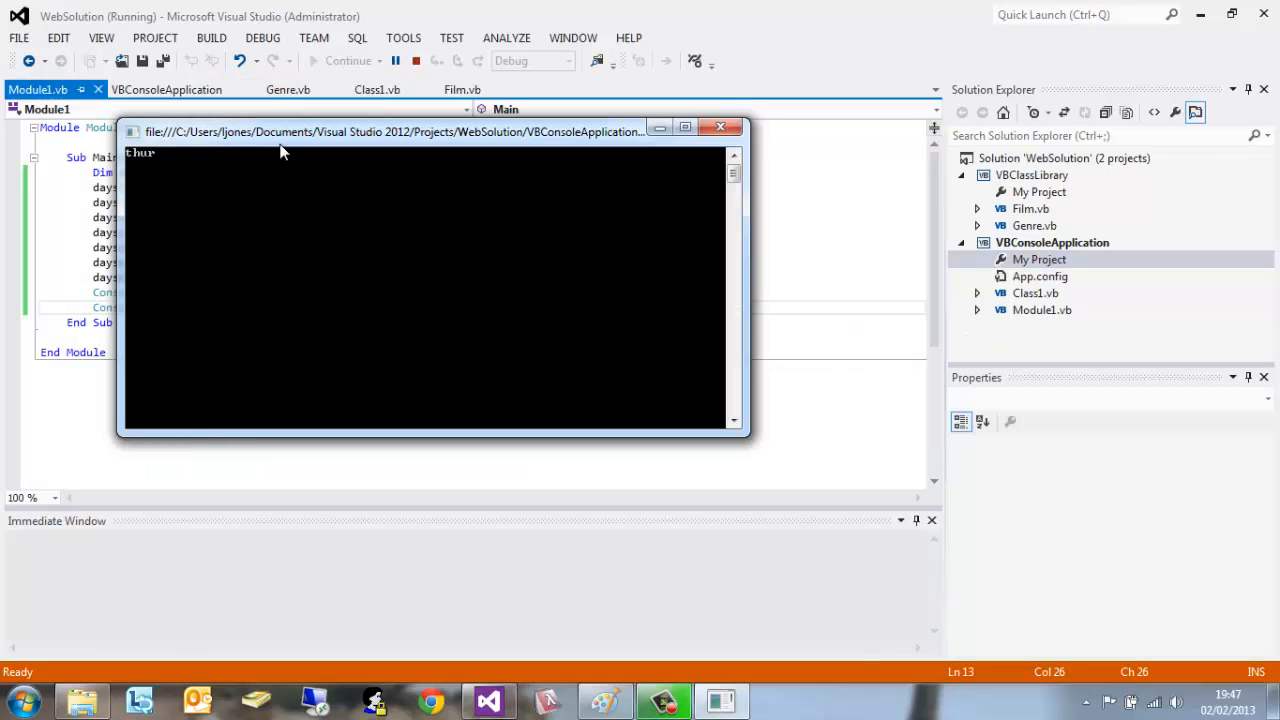
{"action": "left_click_drag", "start_coordinate": [282, 131], "coordinate": [543, 238]}
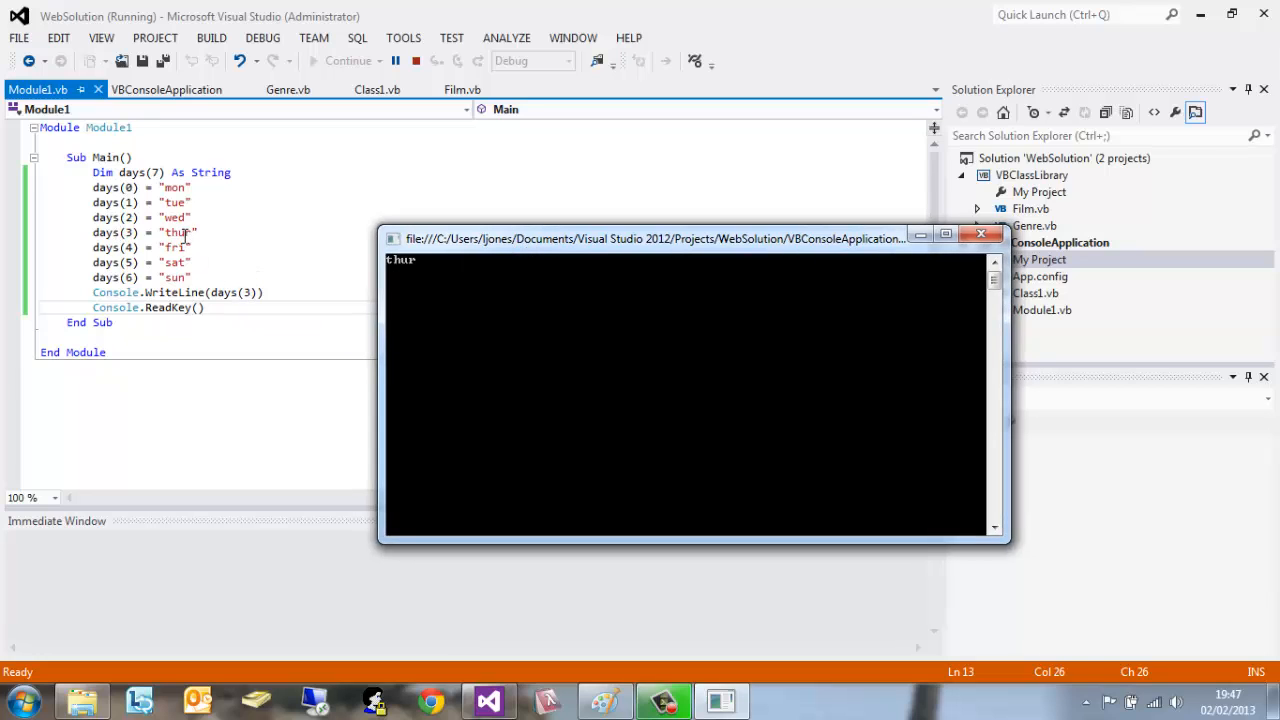
{"action": "left_click", "coordinate": [982, 238]}
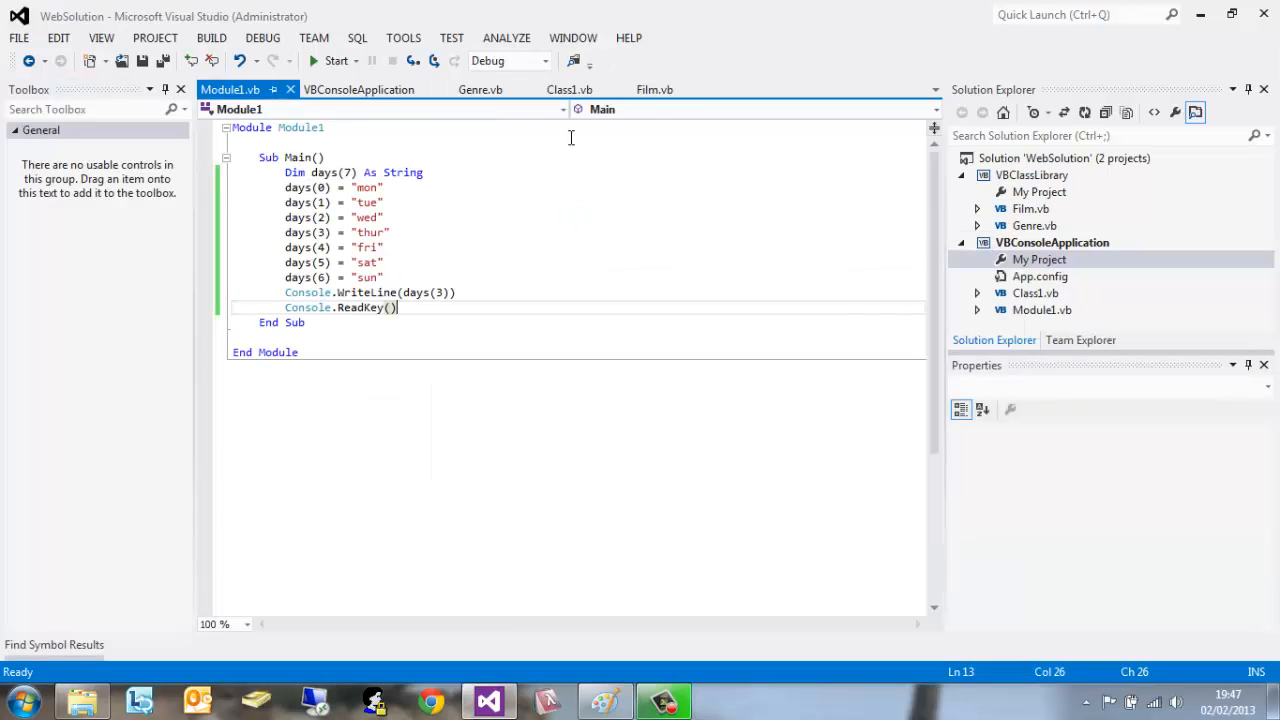
Step: Return via Film.vb to Class1's Main and place the cursor after Console.ReadKey()
{"action": "left_click", "coordinate": [655, 93]}
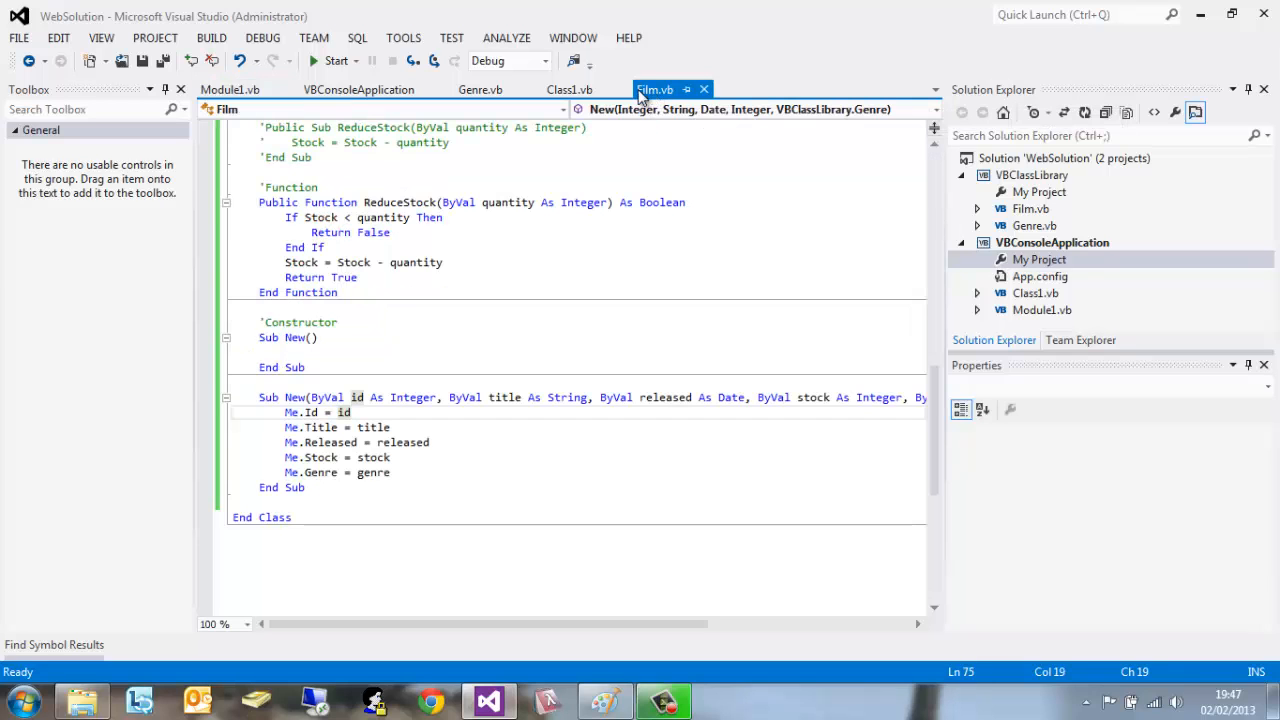
{"action": "left_click", "coordinate": [568, 93]}
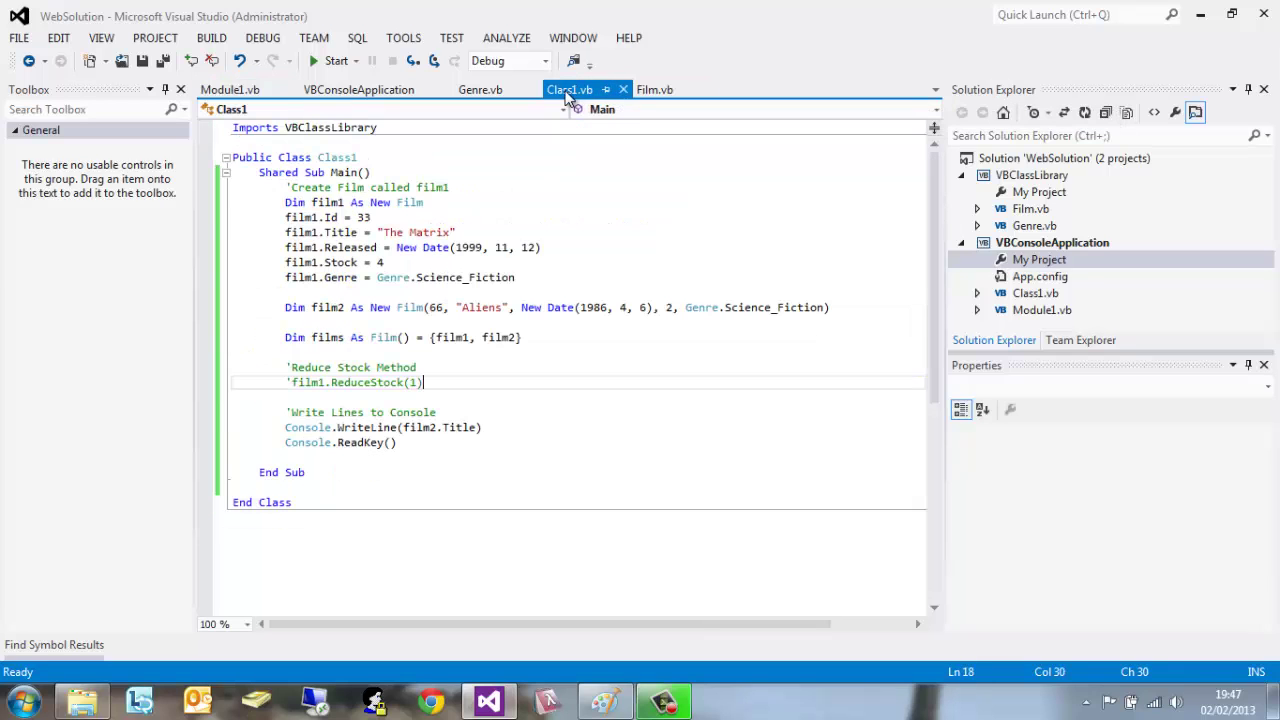
{"action": "left_click", "coordinate": [477, 368]}
{"action": "left_click", "coordinate": [446, 443]}
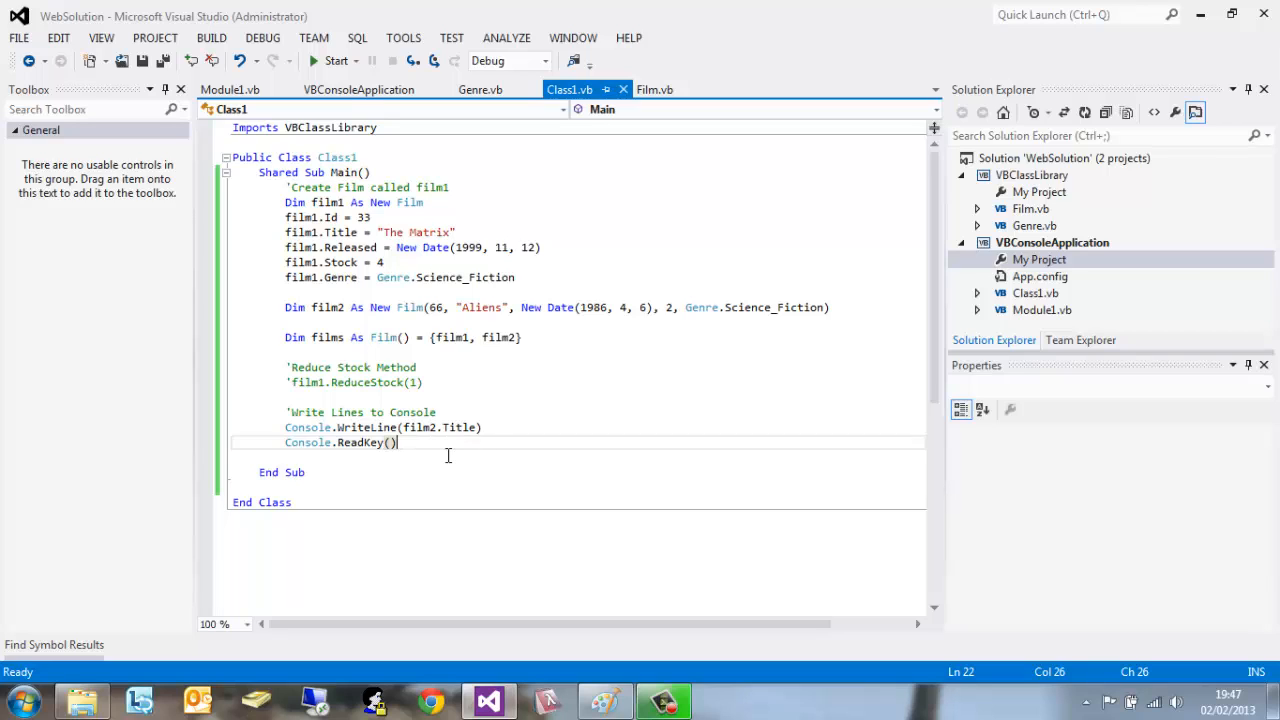
Step: Comment out the Console.WriteLine and Console.ReadKey lines and add a blank line below
{"action": "left_click_drag", "start_coordinate": [429, 447], "coordinate": [285, 427]}
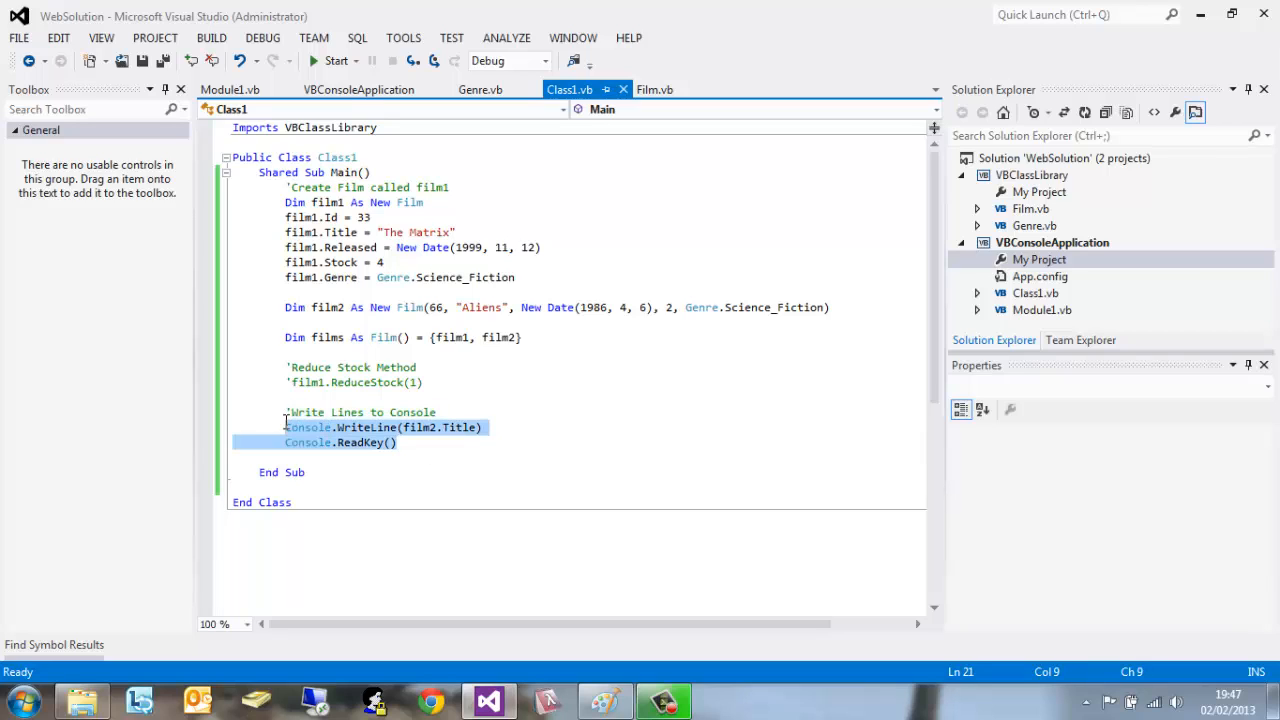
{"action": "left_click", "coordinate": [211, 61]}
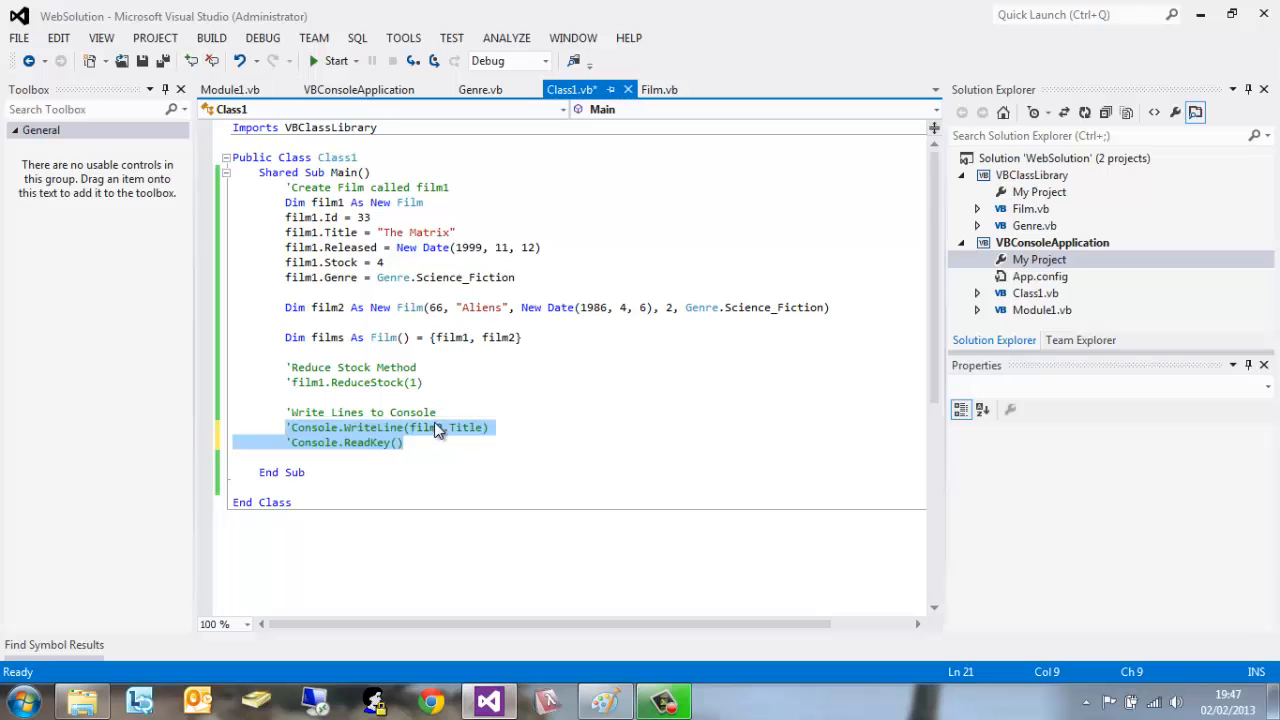
{"action": "left_click", "coordinate": [429, 447]}
{"action": "key", "text": "Return"}
{"action": "key", "text": "Return"}
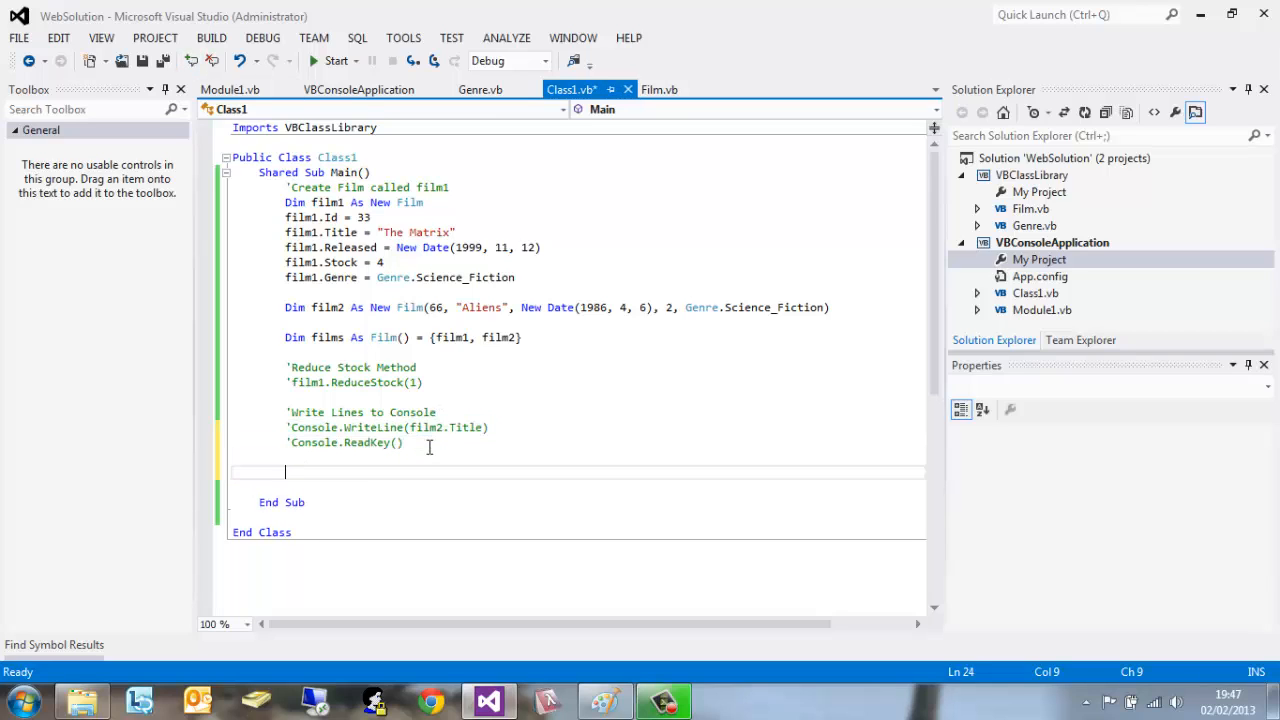
Step: Insert the For Each...Next snippet from Code Patterns > Conditionals and Loops
{"action": "right_click", "coordinate": [330, 473]}
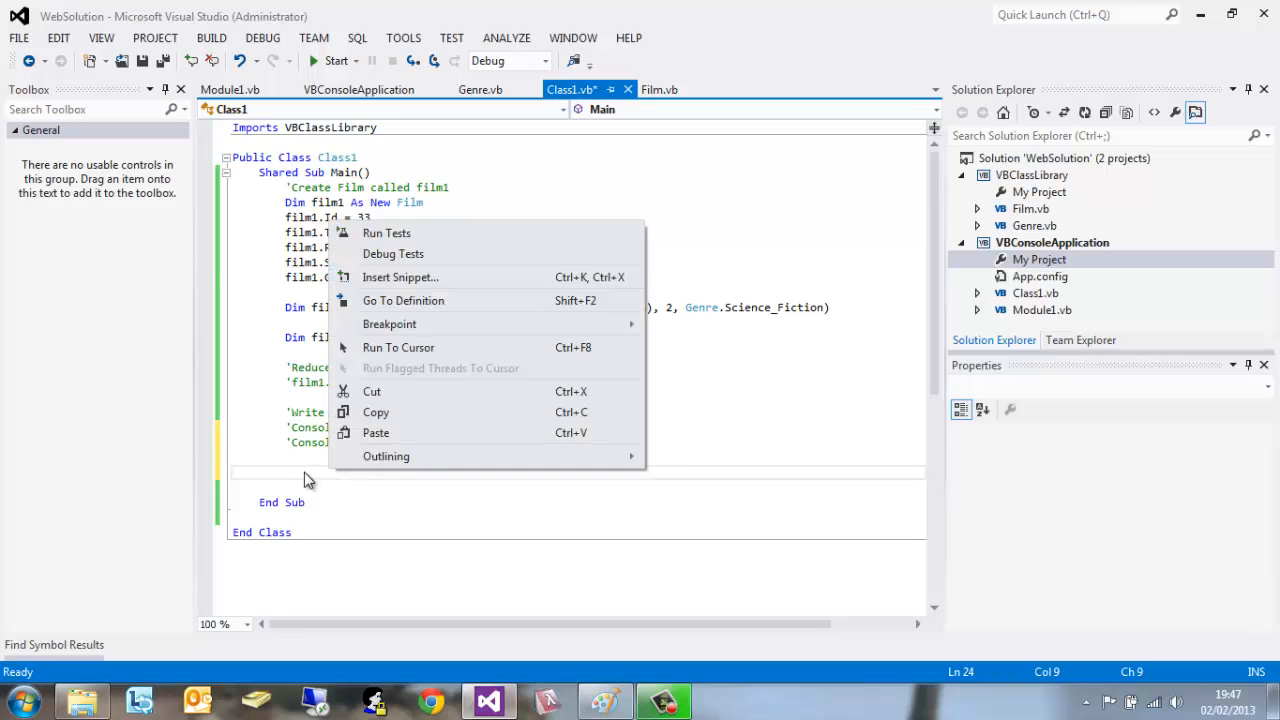
{"action": "left_click", "coordinate": [450, 285]}
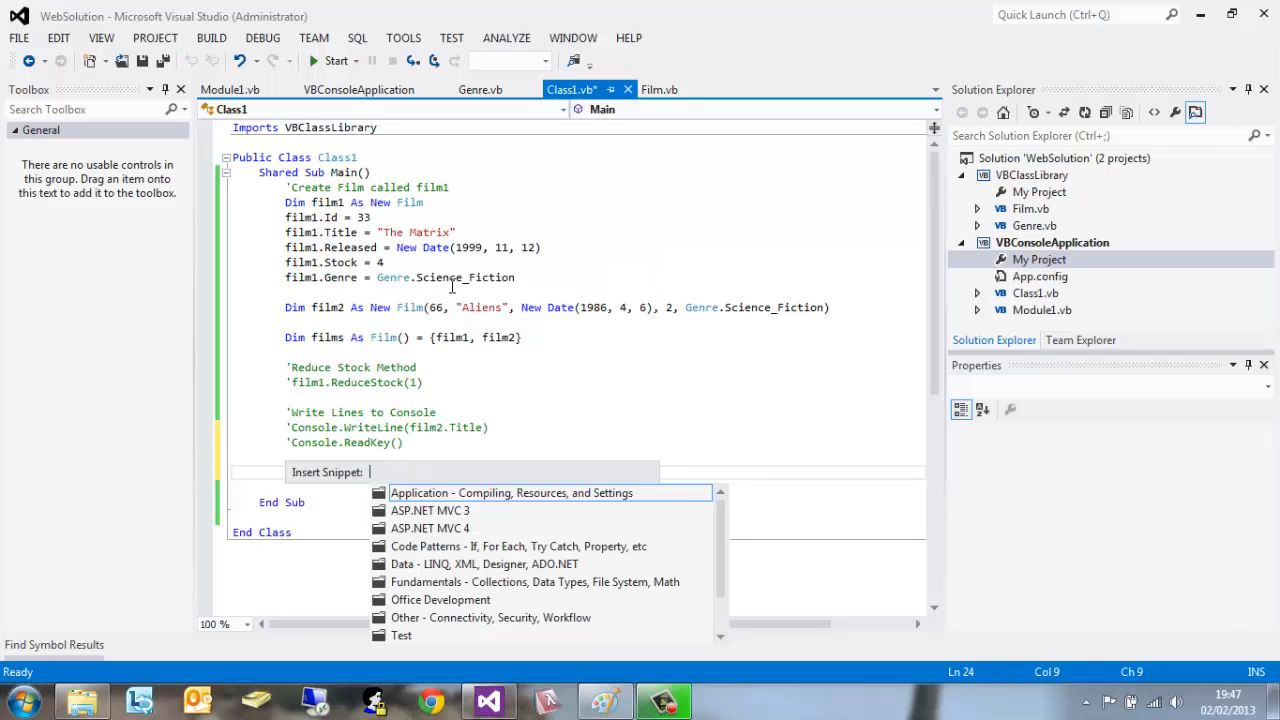
{"action": "double_click", "coordinate": [467, 547]}
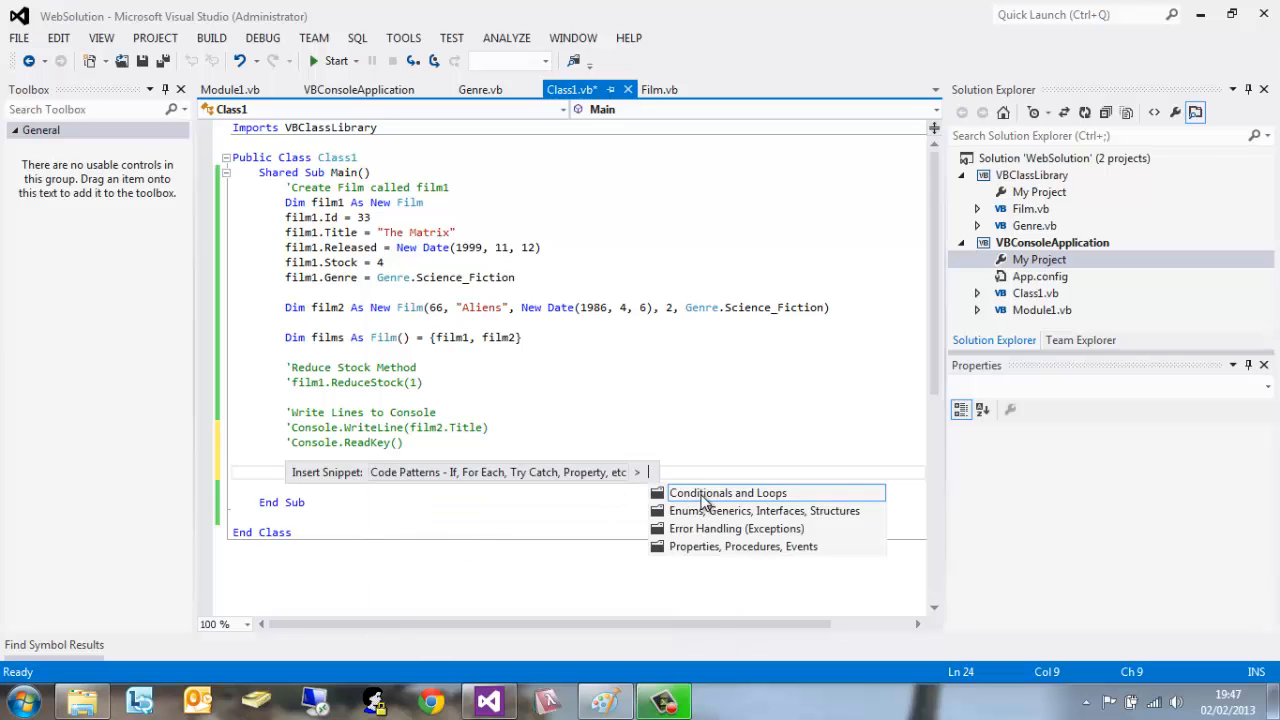
{"action": "double_click", "coordinate": [703, 495]}
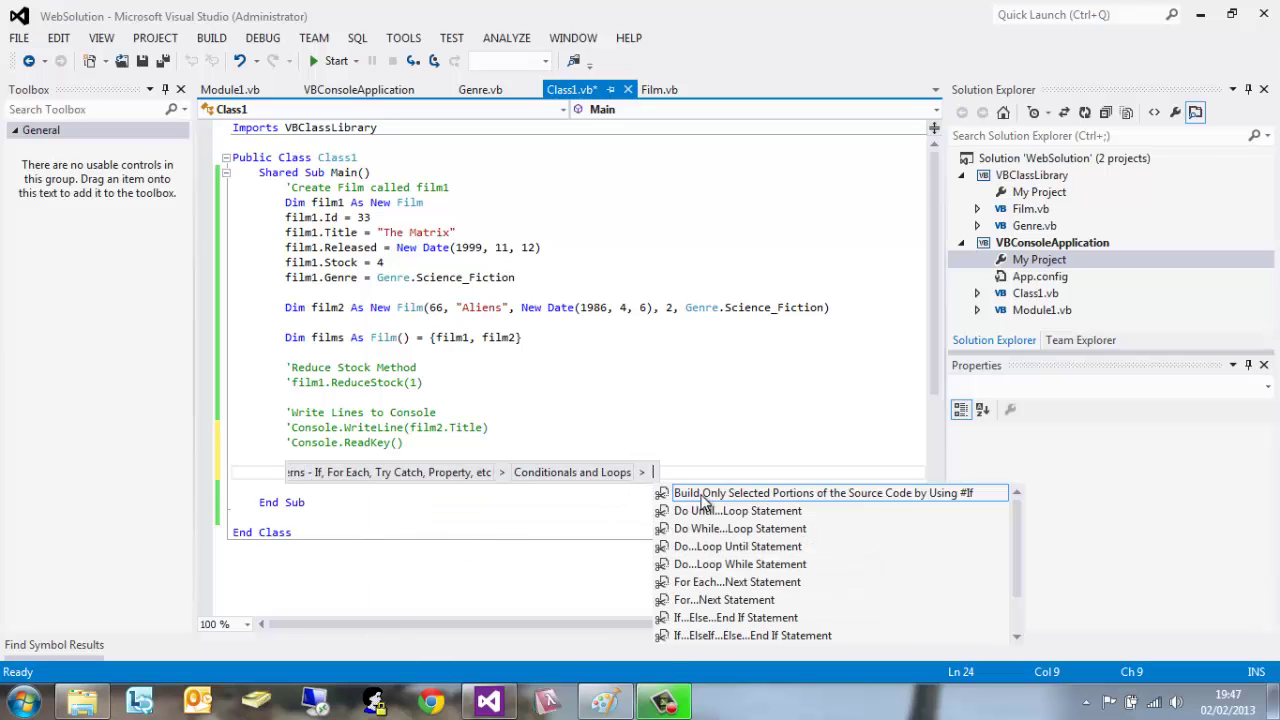
{"action": "double_click", "coordinate": [714, 582]}
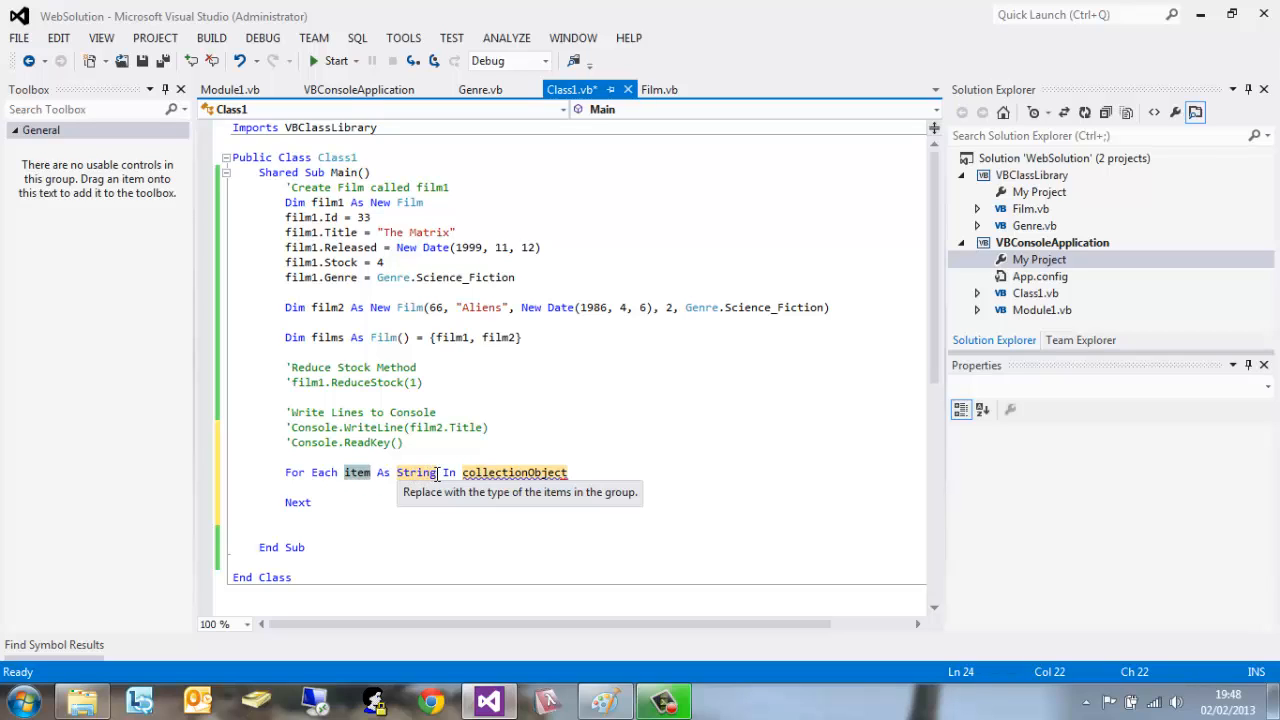
Step: Replace the loop placeholders so the header reads For Each item As Film In films
{"action": "left_click_drag", "start_coordinate": [437, 473], "coordinate": [397, 473]}
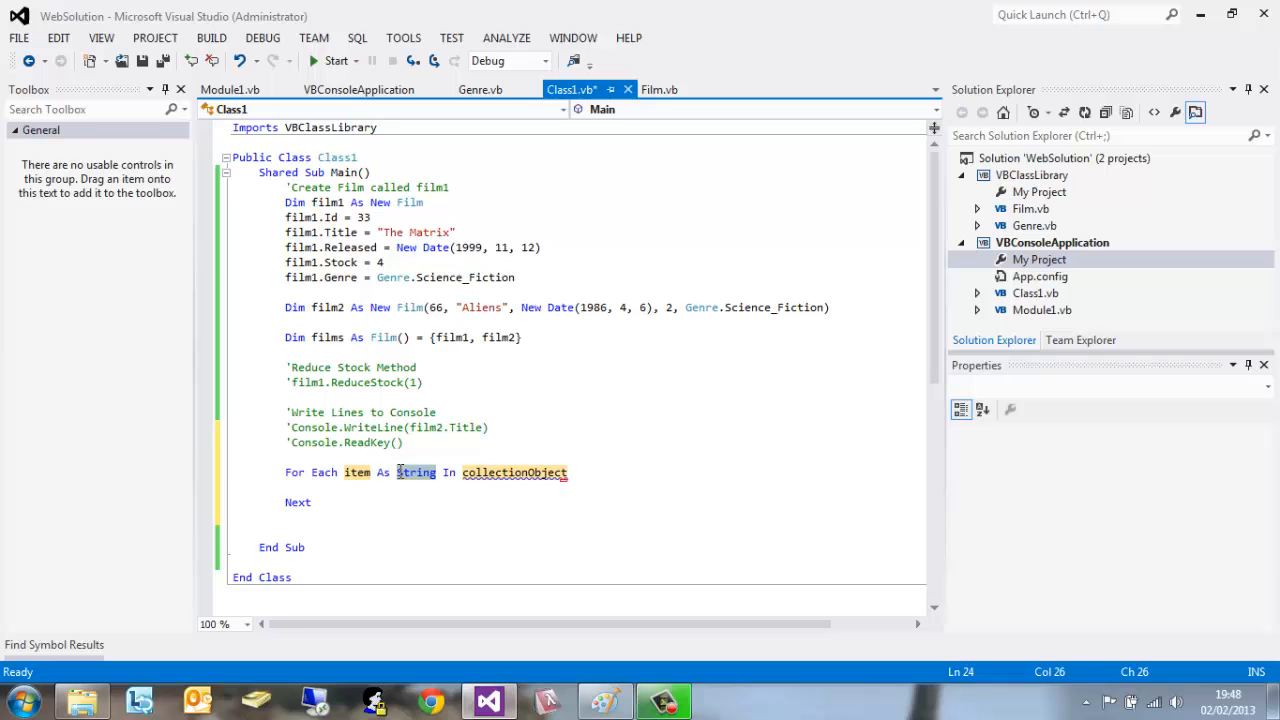
{"action": "type", "text": "Film"}
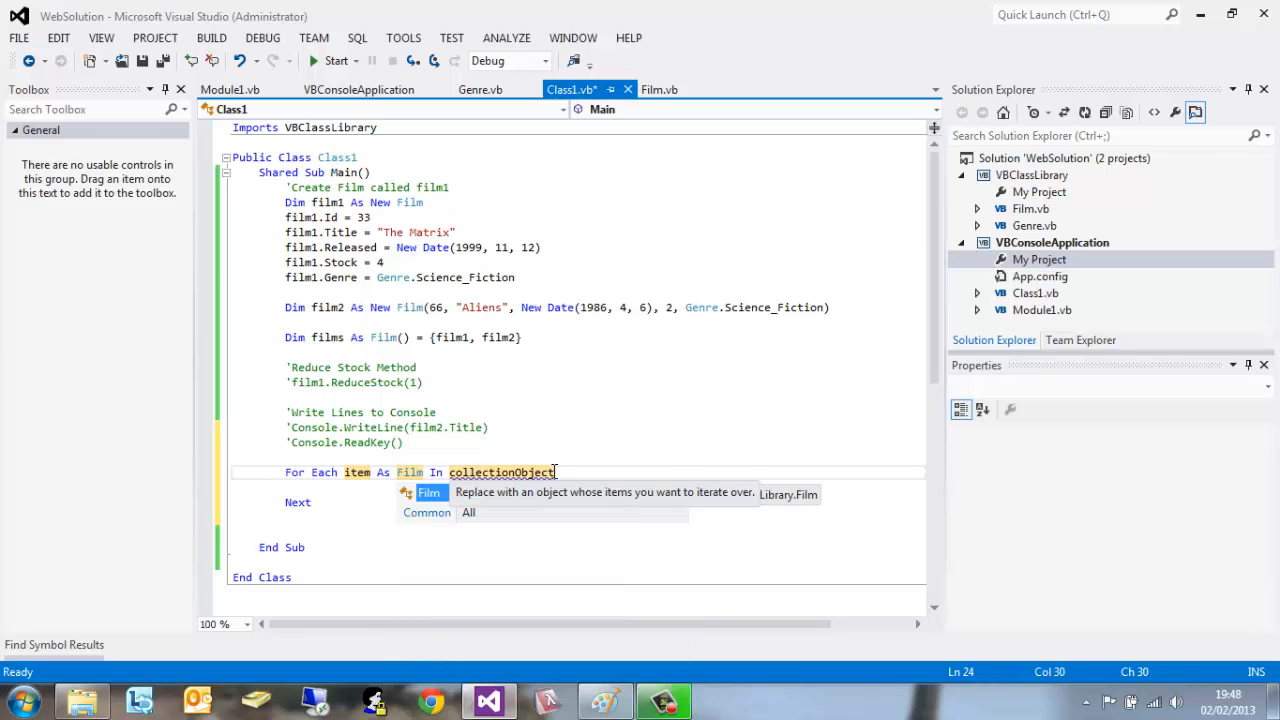
{"action": "left_click_drag", "start_coordinate": [555, 472], "coordinate": [449, 470]}
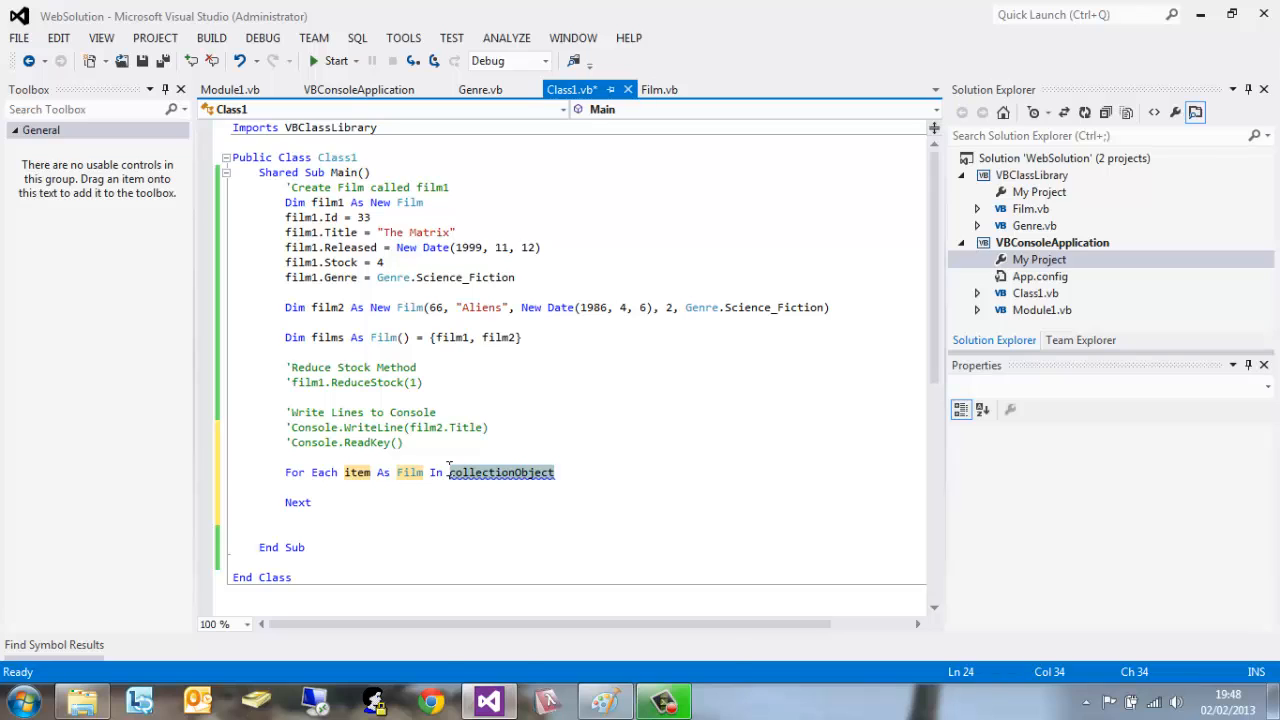
{"action": "type", "text": "films"}
{"action": "left_click", "coordinate": [548, 427]}
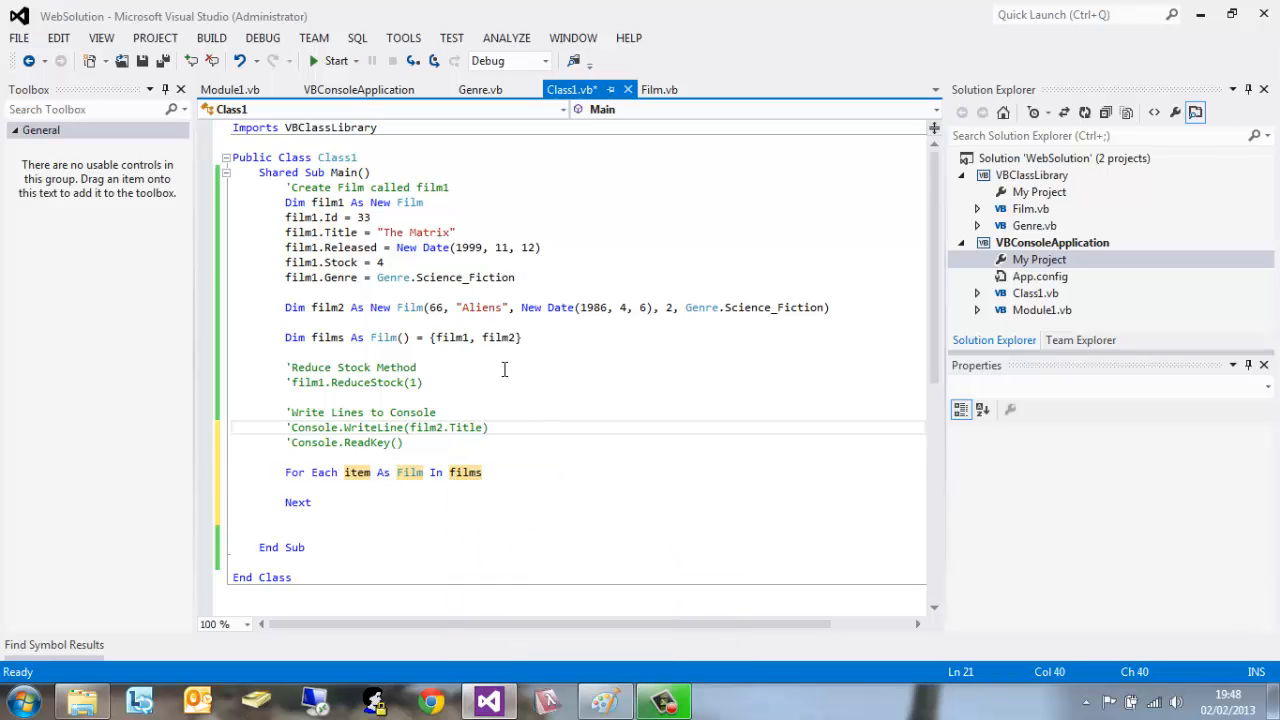
Step: Review the films array declaration of type Film(), then position inside the empty loop body
{"action": "left_click", "coordinate": [288, 340]}
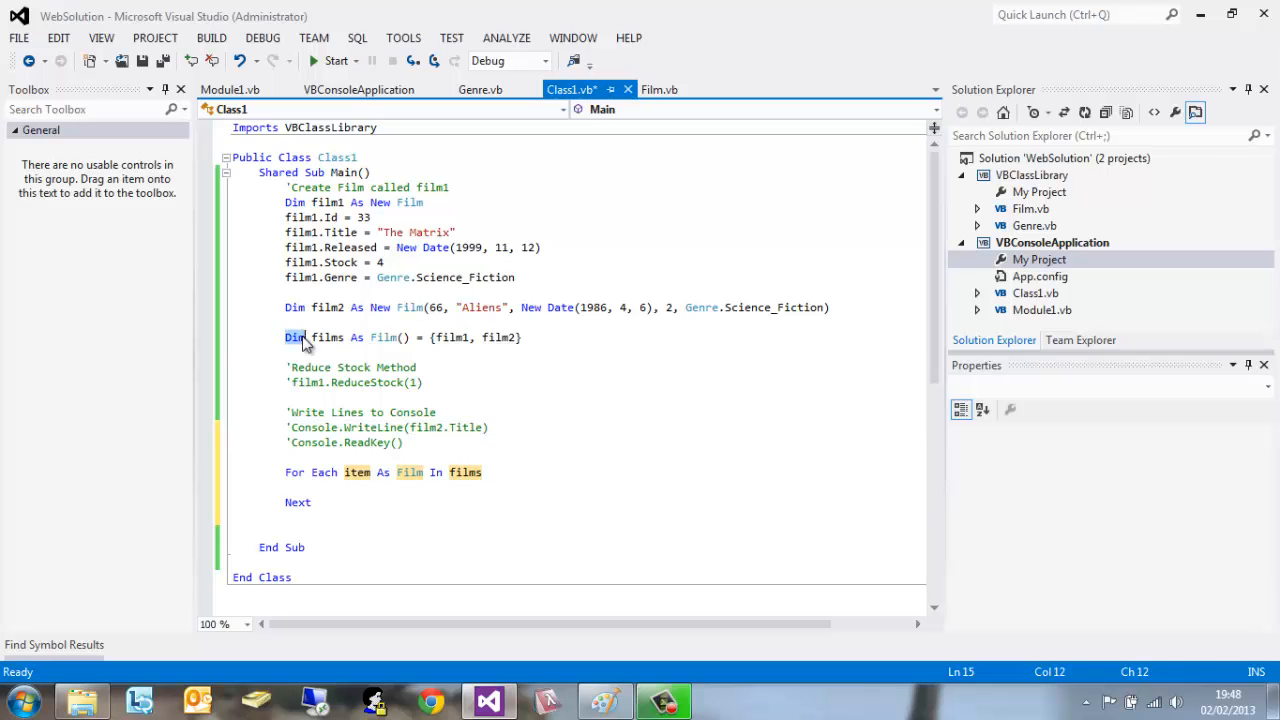
{"action": "left_click_drag", "start_coordinate": [311, 338], "coordinate": [346, 338]}
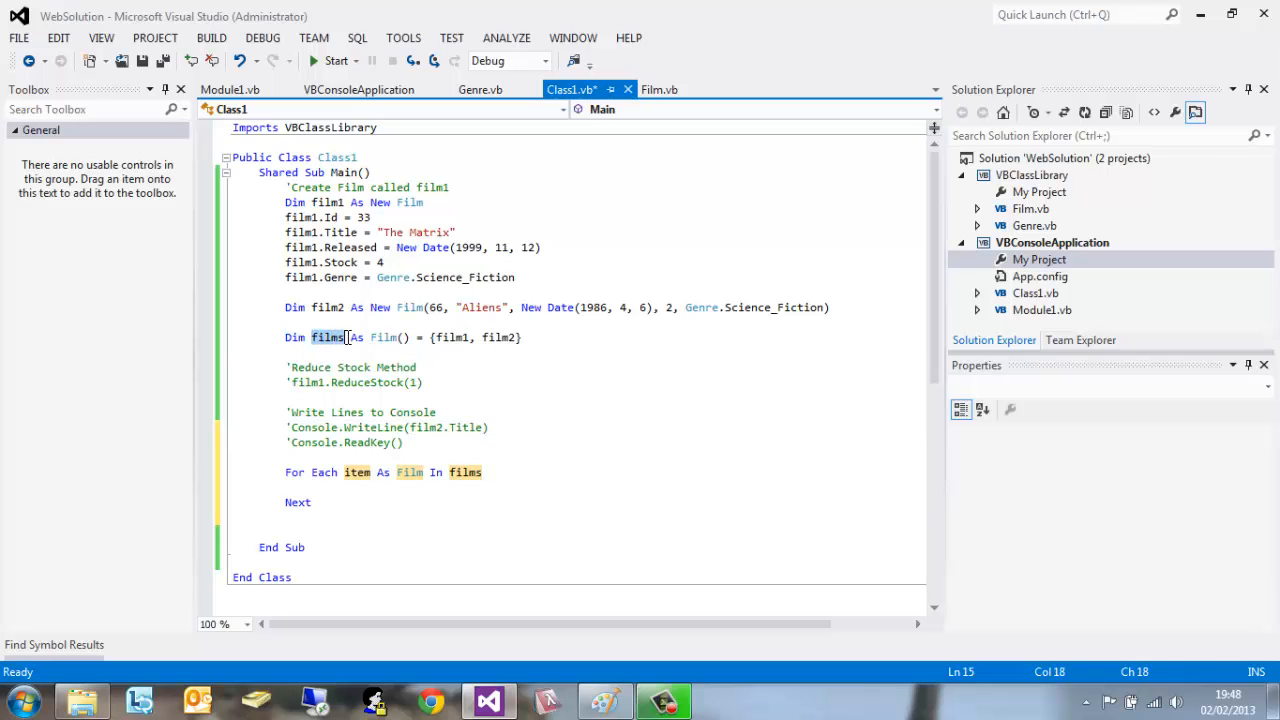
{"action": "left_click", "coordinate": [378, 338]}
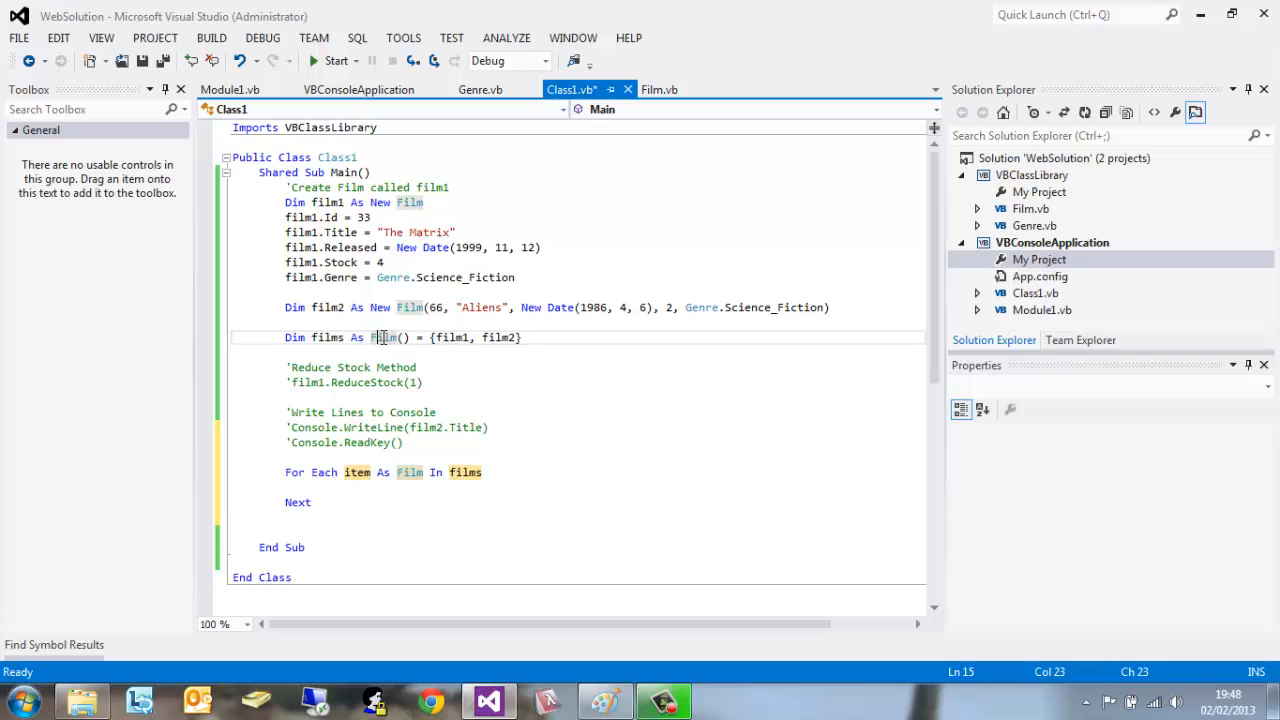
{"action": "left_click", "coordinate": [408, 338]}
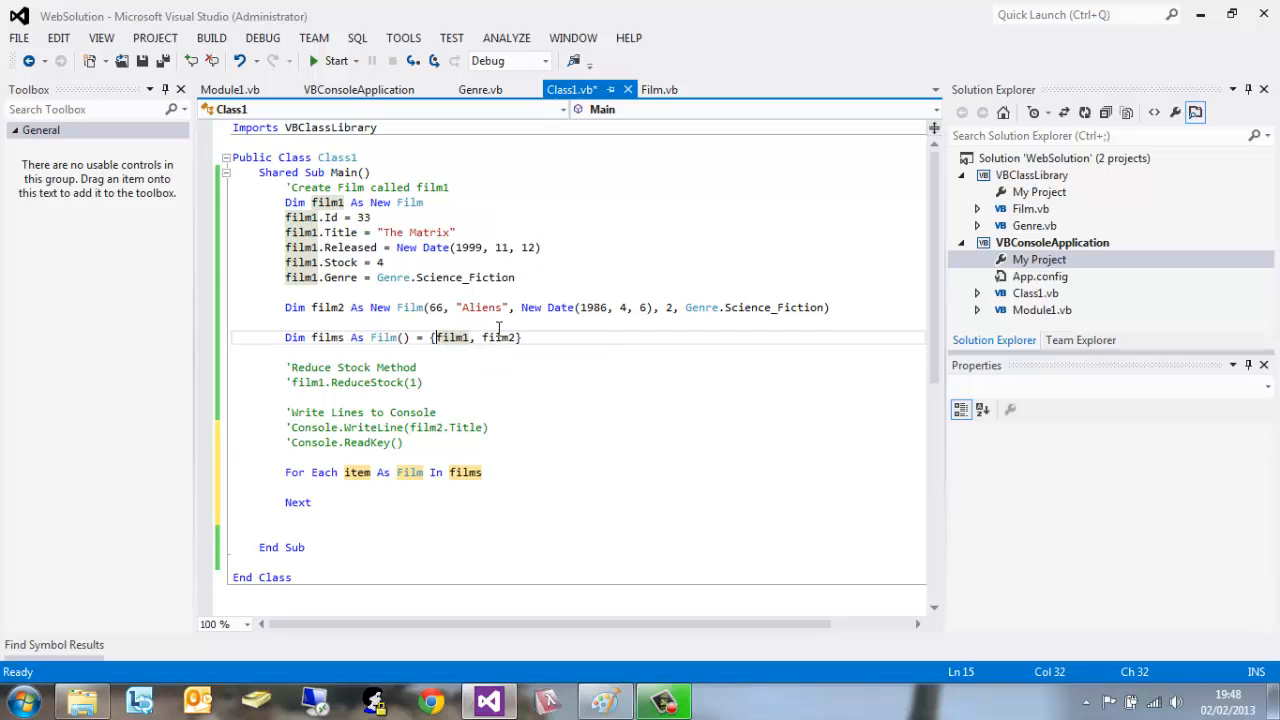
{"action": "left_click", "coordinate": [500, 337]}
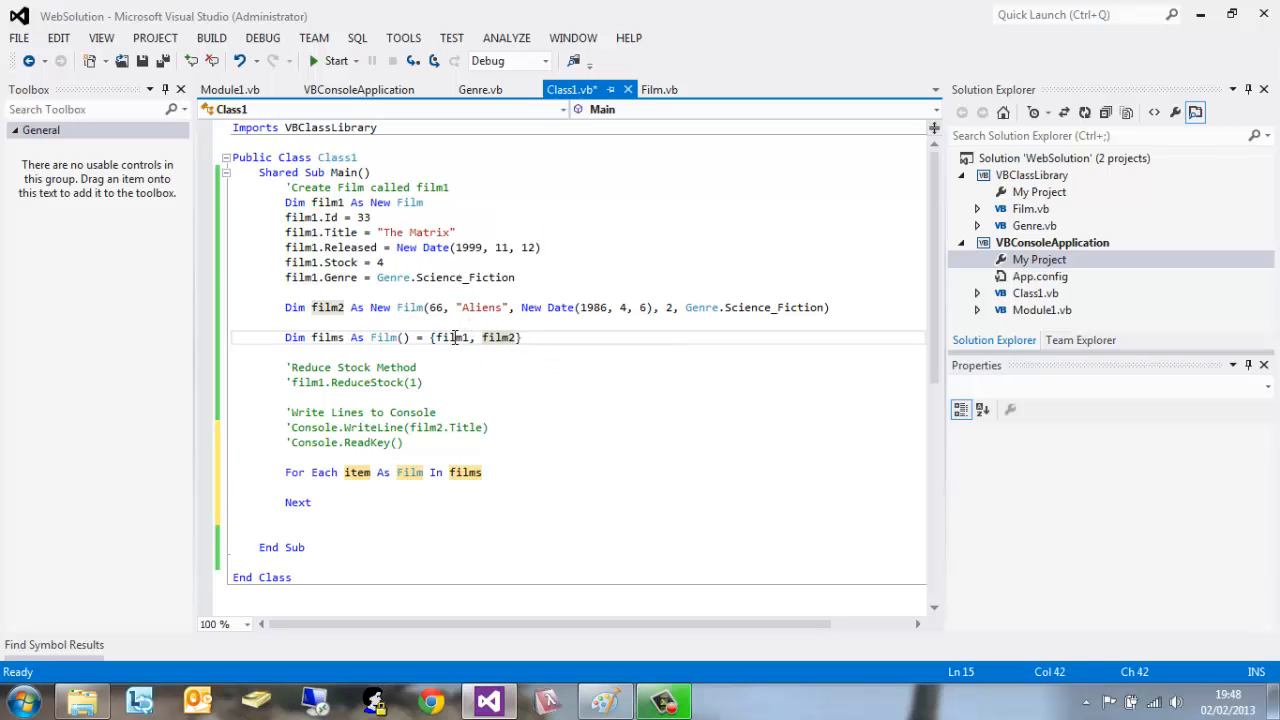
{"action": "key", "text": "Left"}
{"action": "left_click", "coordinate": [327, 487]}
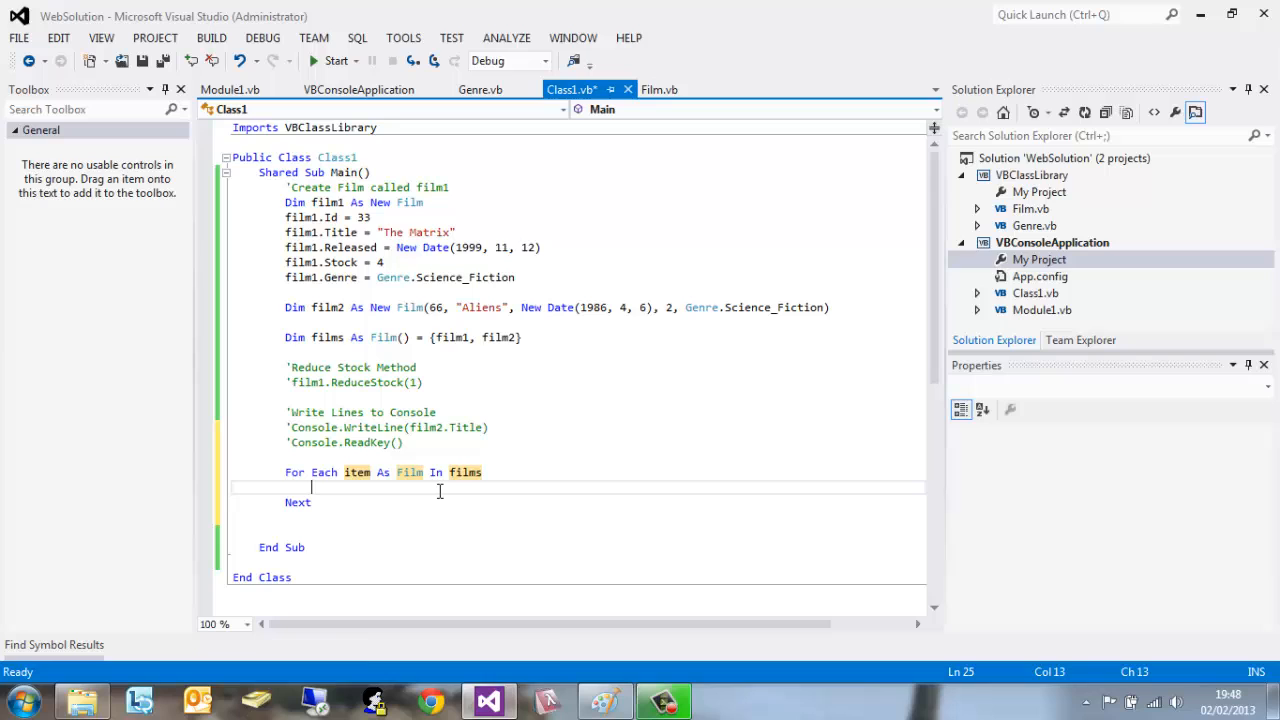
{"action": "type", "text": "Console"}
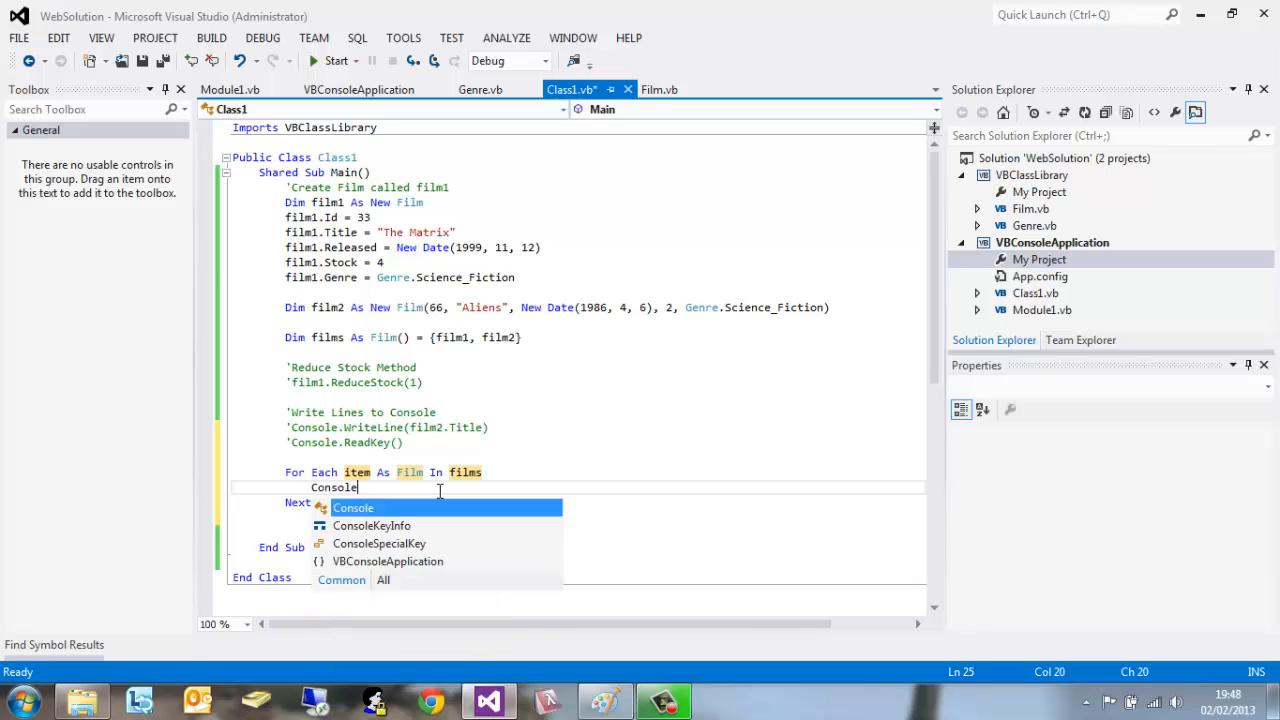
{"action": "type", "text": ".WriteL"}
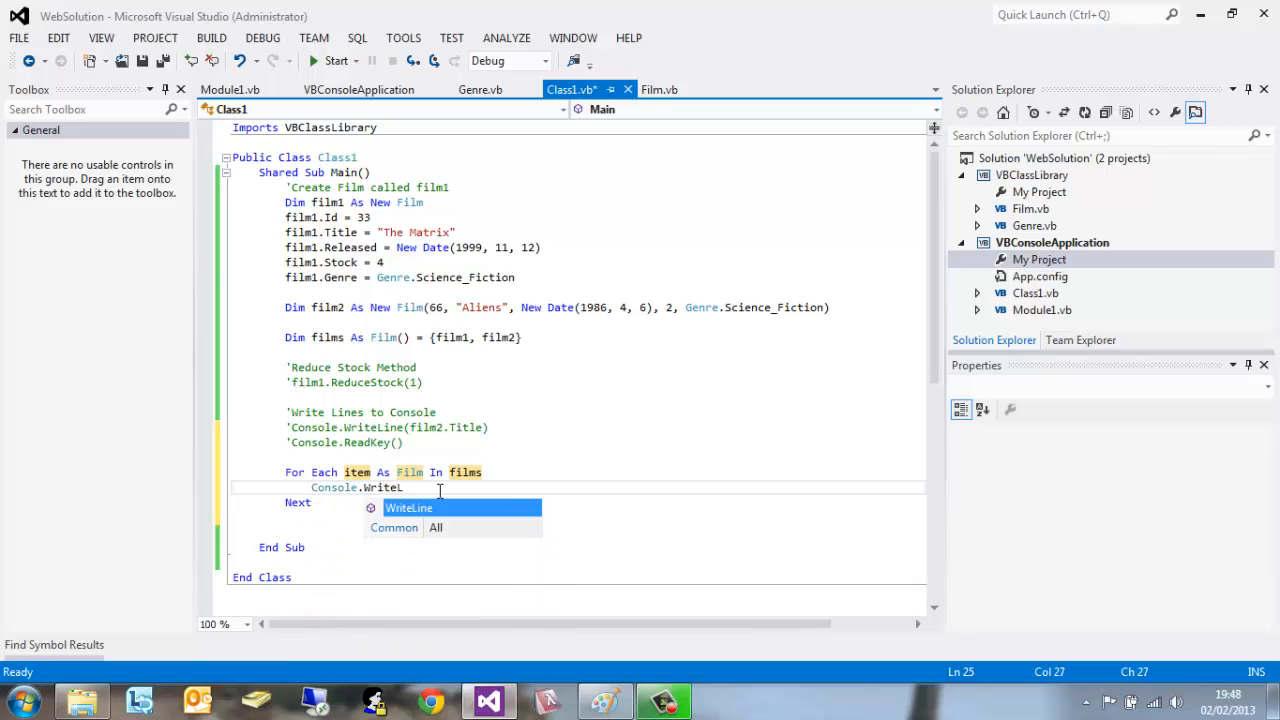
{"action": "type", "text": "ine("}
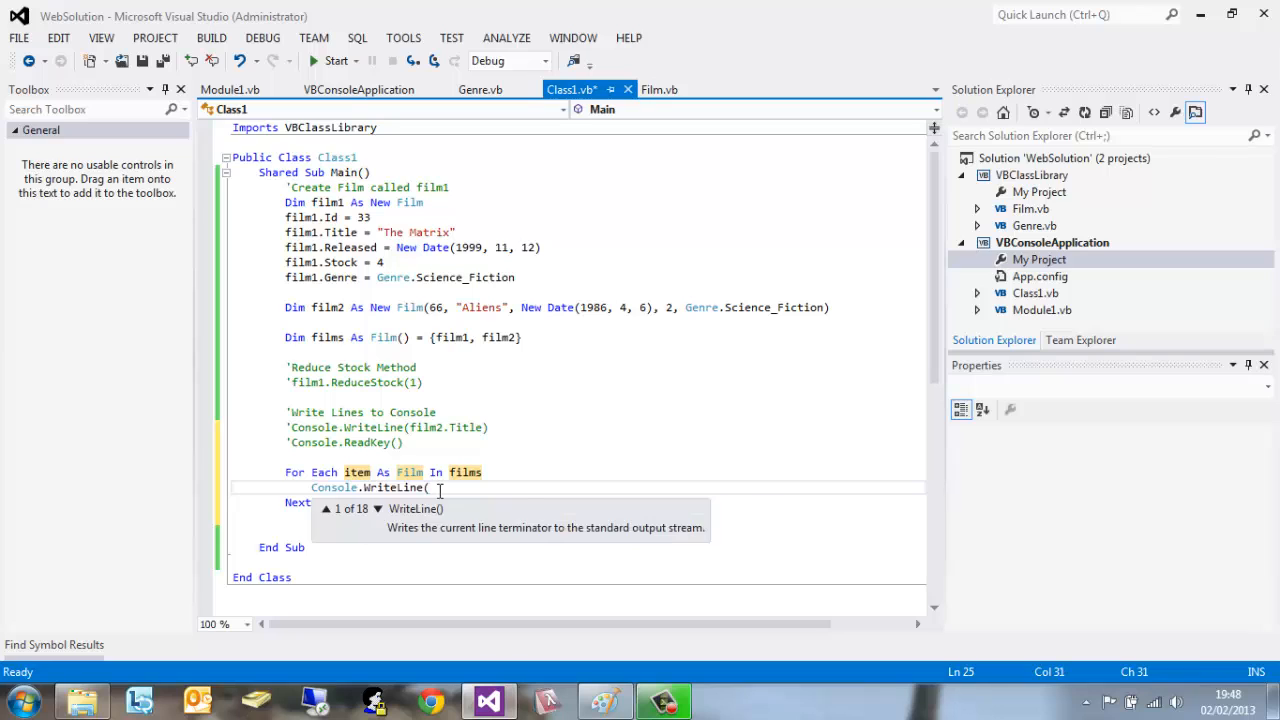
{"action": "type", "text": "item"}
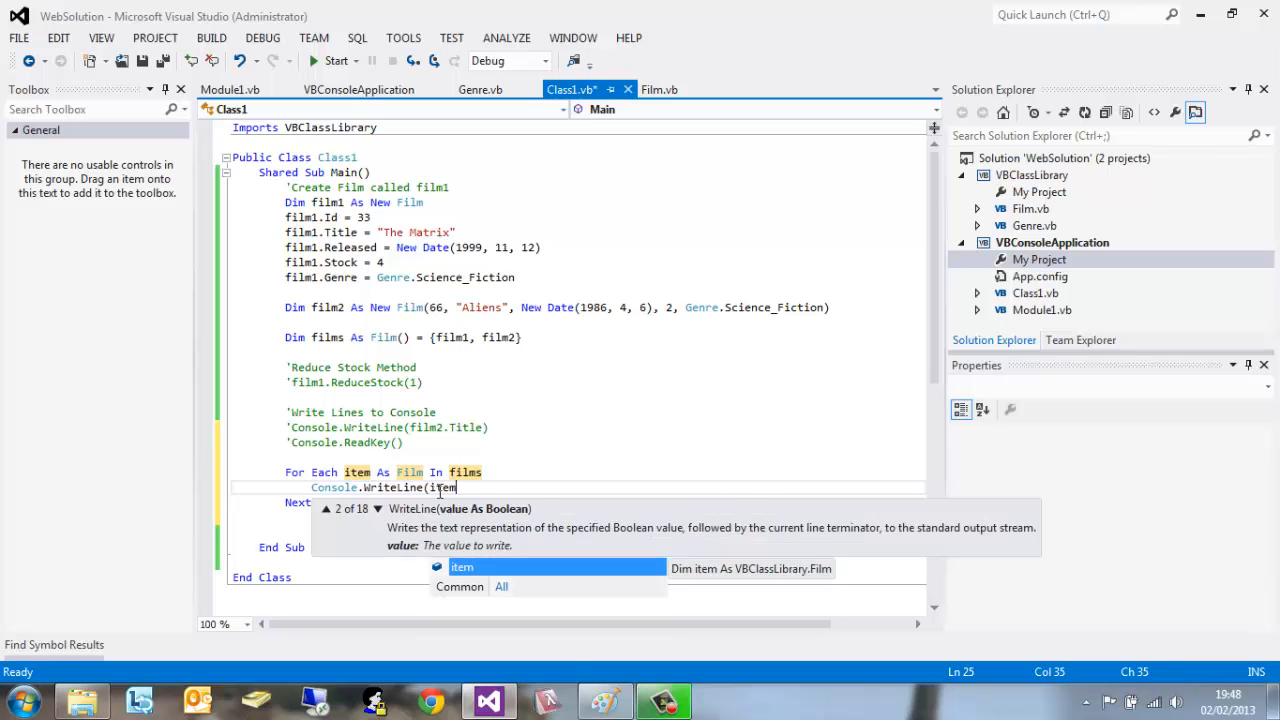
{"action": "type", "text": ".Title"}
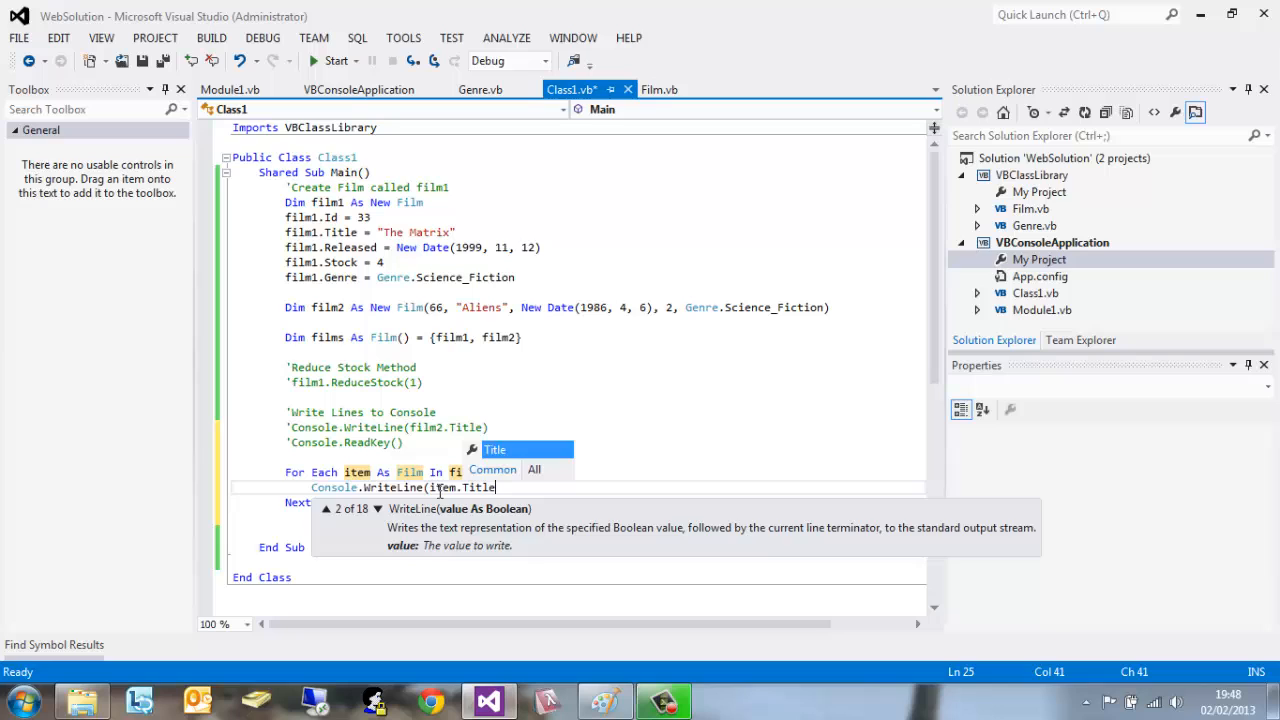
{"action": "type", "text": ")"}
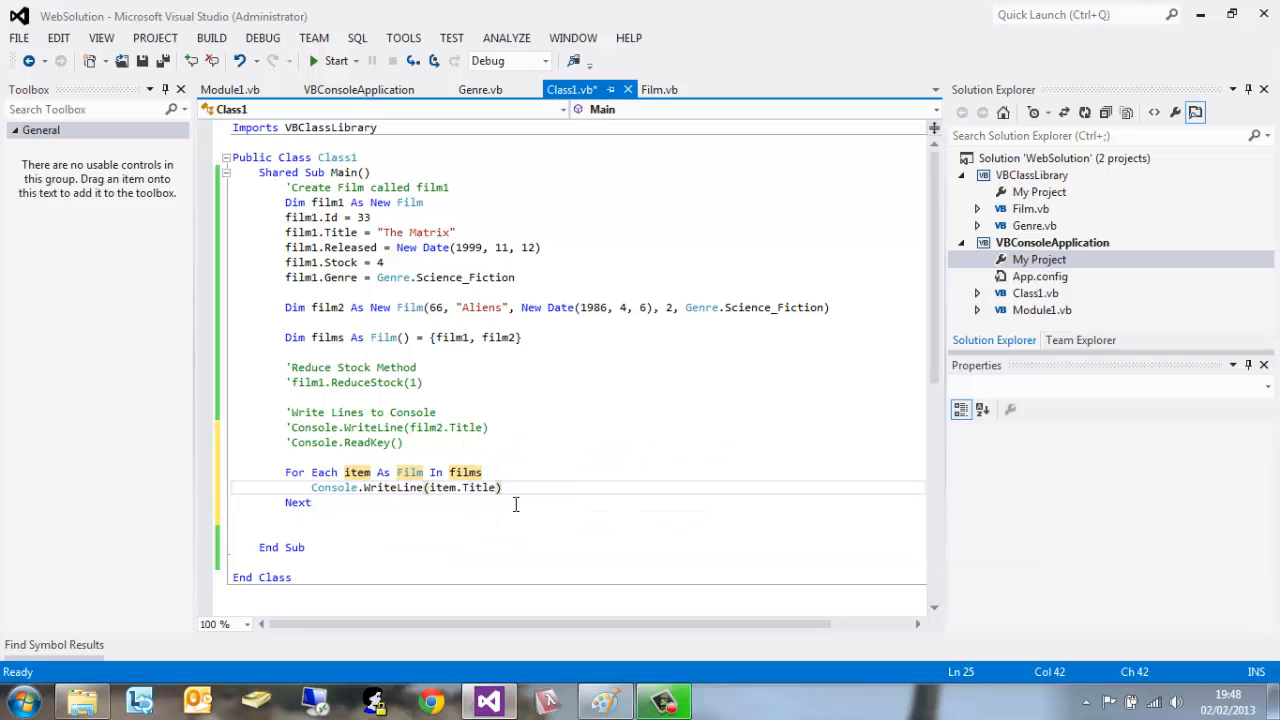
Step: Add Console.WriteLine(item.Title) and Console.ReadKey() in the loop and set Class1 as startup object
{"action": "key", "text": "Return"}
{"action": "type", "text": "Console"}
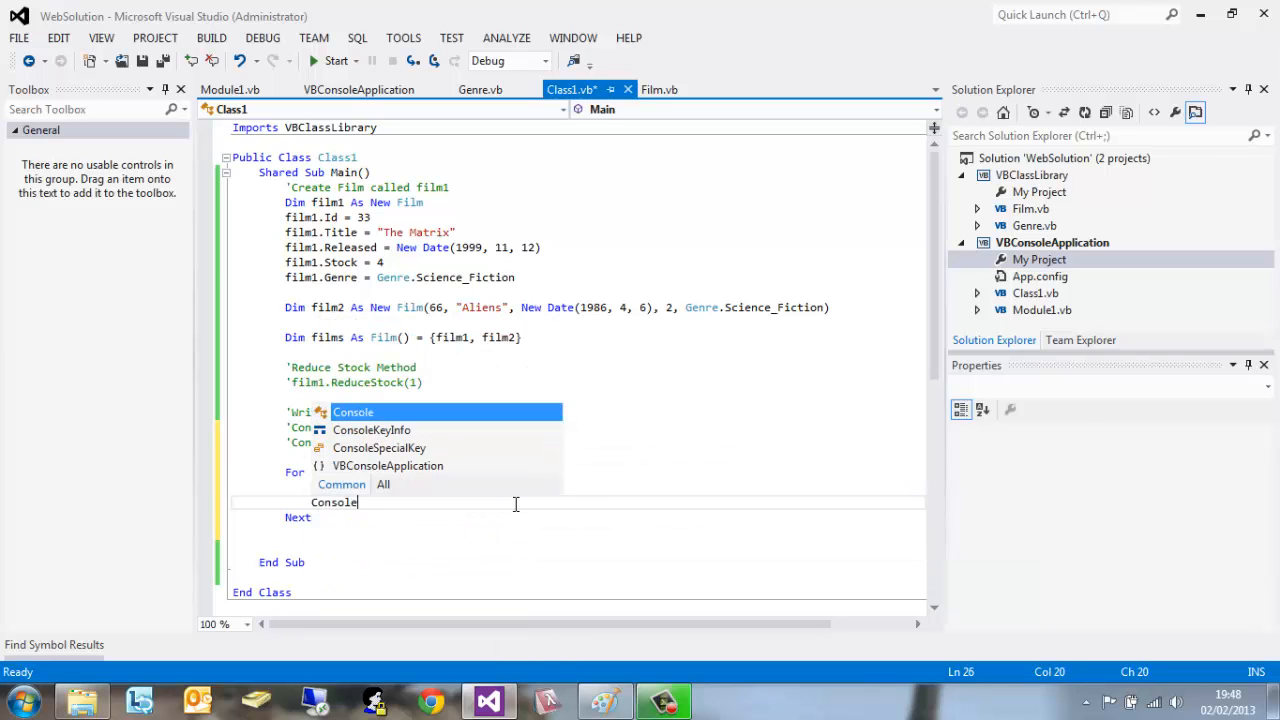
{"action": "type", "text": ".Re"}
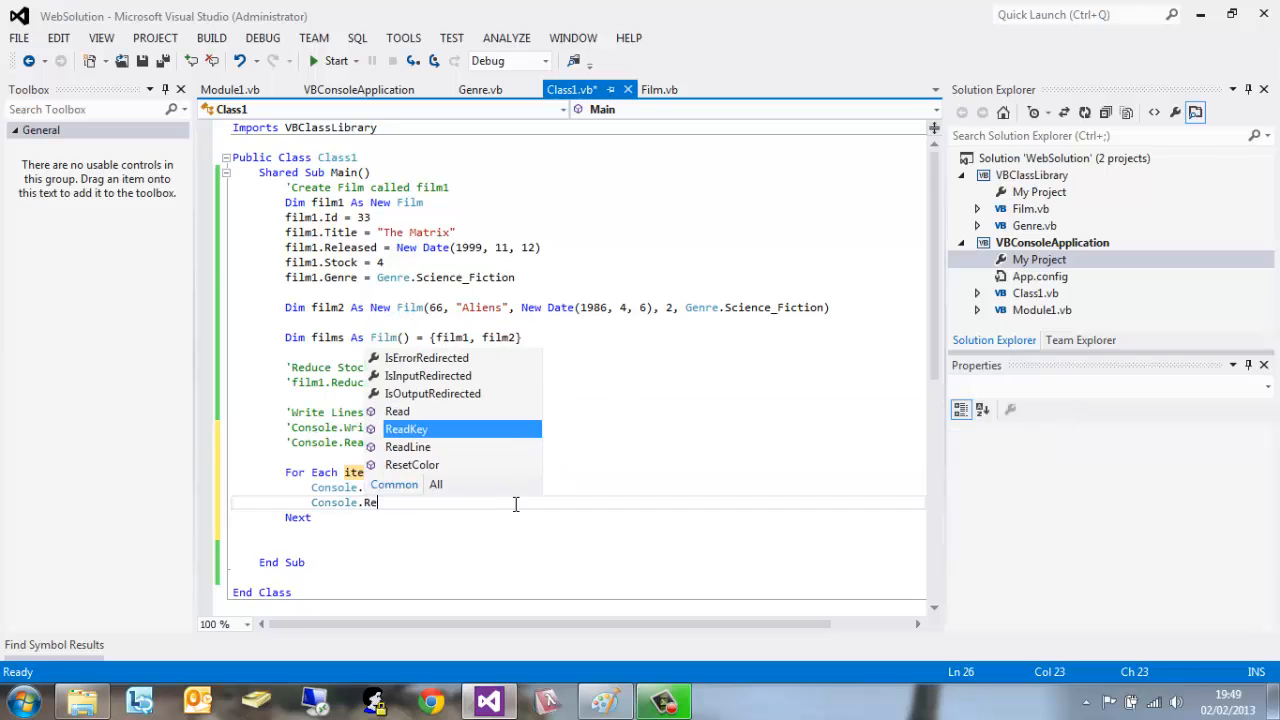
{"action": "type", "text": "adK"}
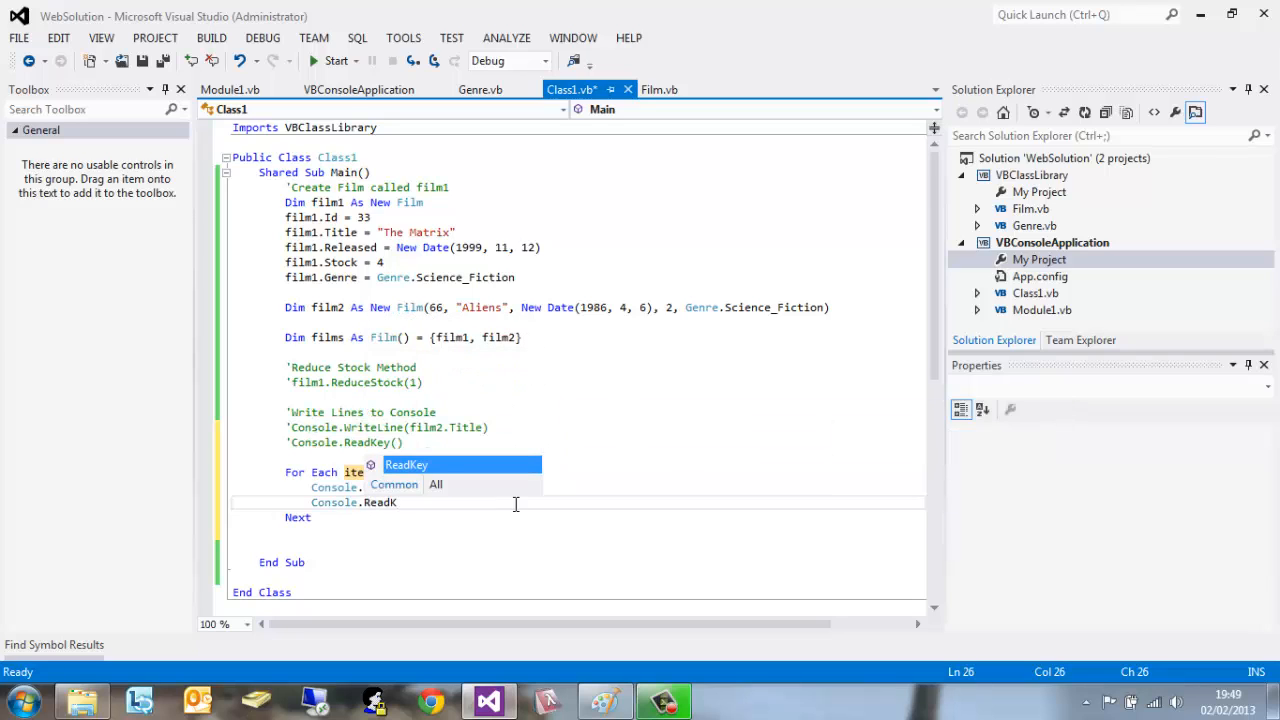
{"action": "type", "text": "ey()"}
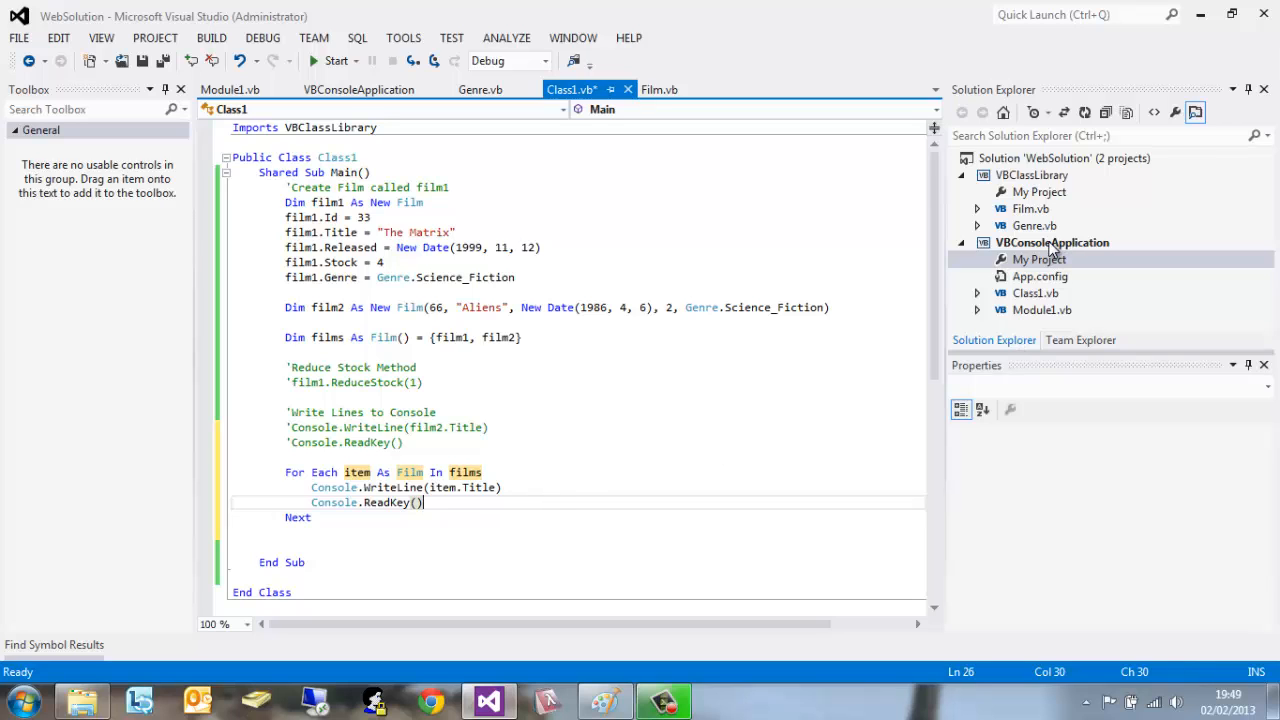
{"action": "double_click", "coordinate": [1024, 262]}
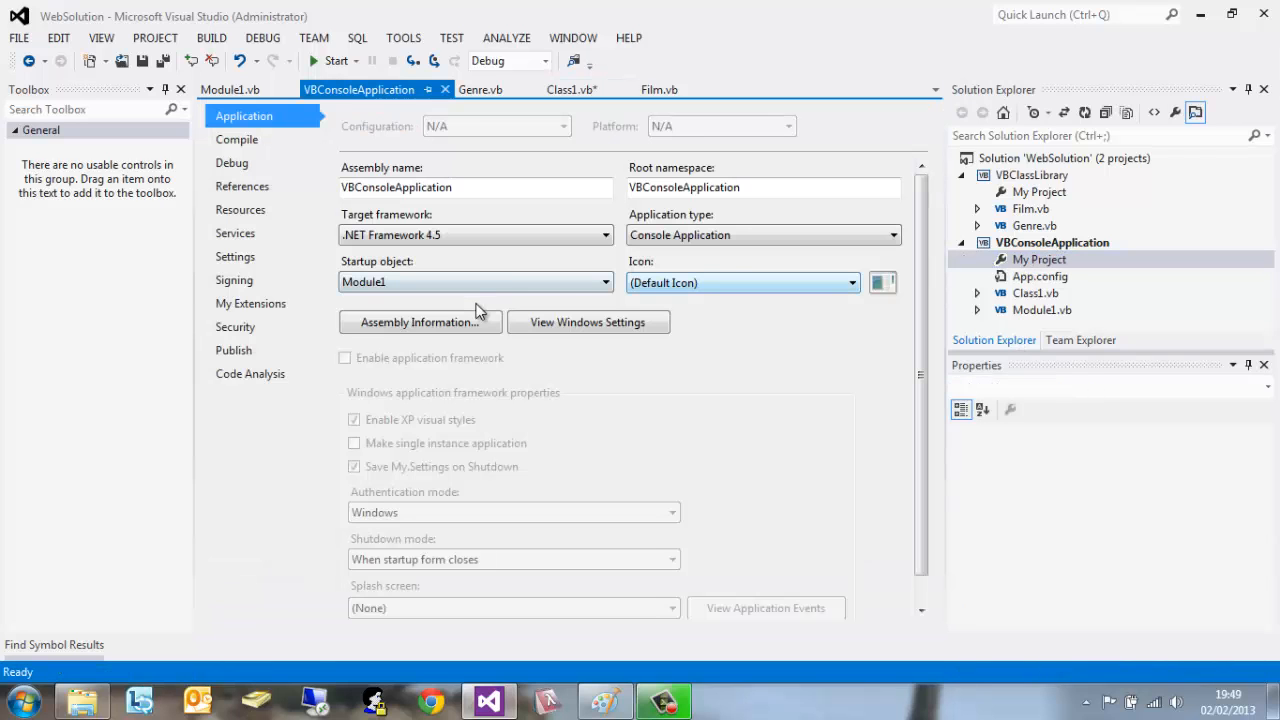
{"action": "left_click", "coordinate": [450, 286]}
{"action": "left_click", "coordinate": [420, 318]}
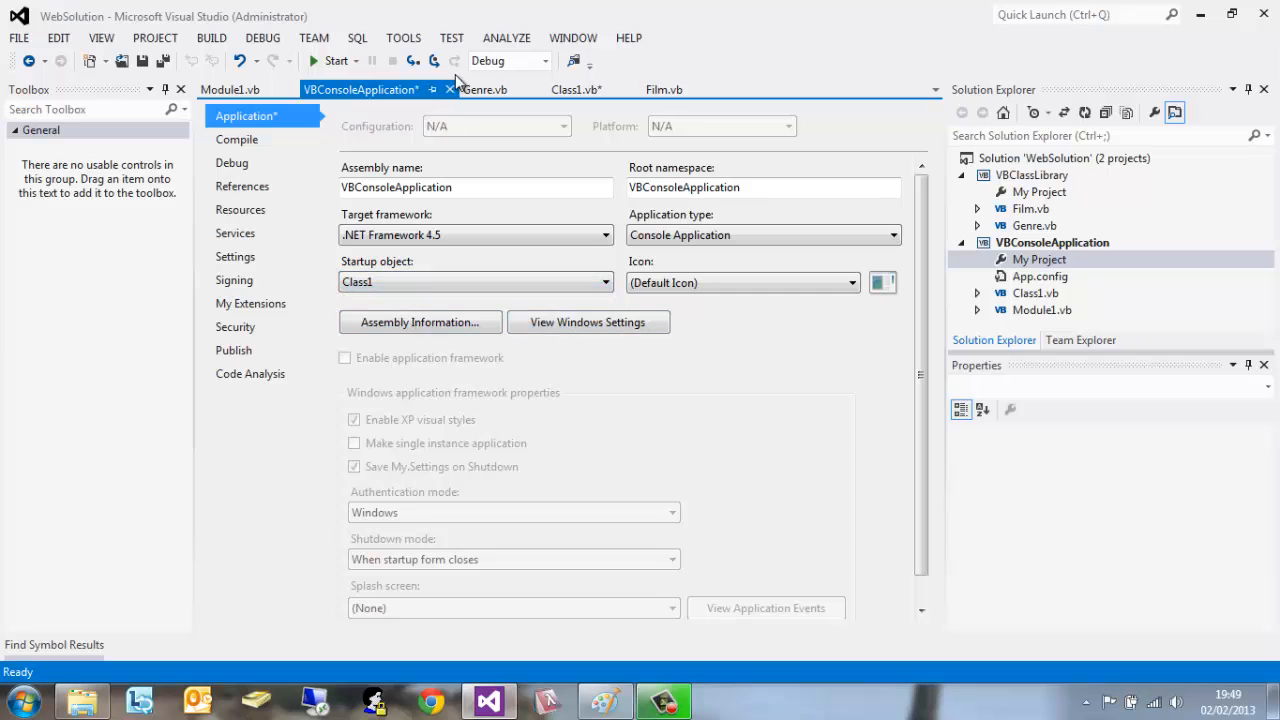
{"action": "left_click", "coordinate": [576, 90]}
{"action": "left_click", "coordinate": [327, 62]}
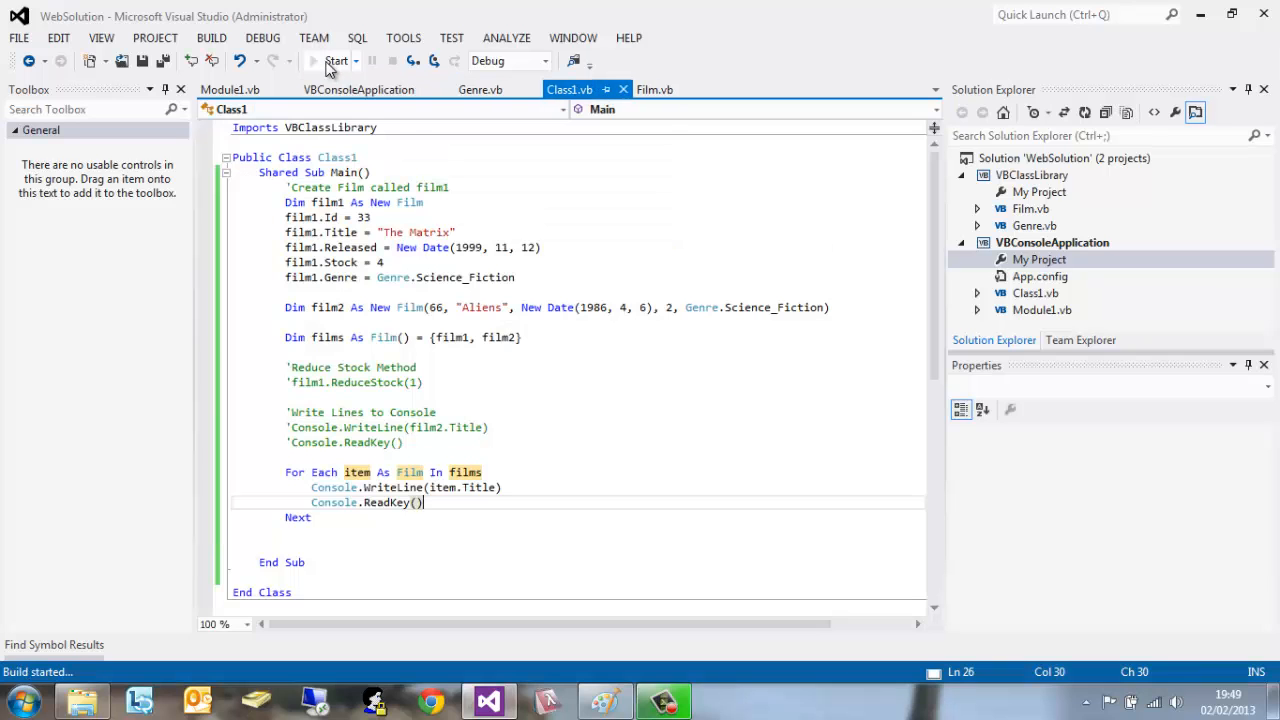
{"action": "left_click_drag", "start_coordinate": [340, 38], "coordinate": [755, 272]}
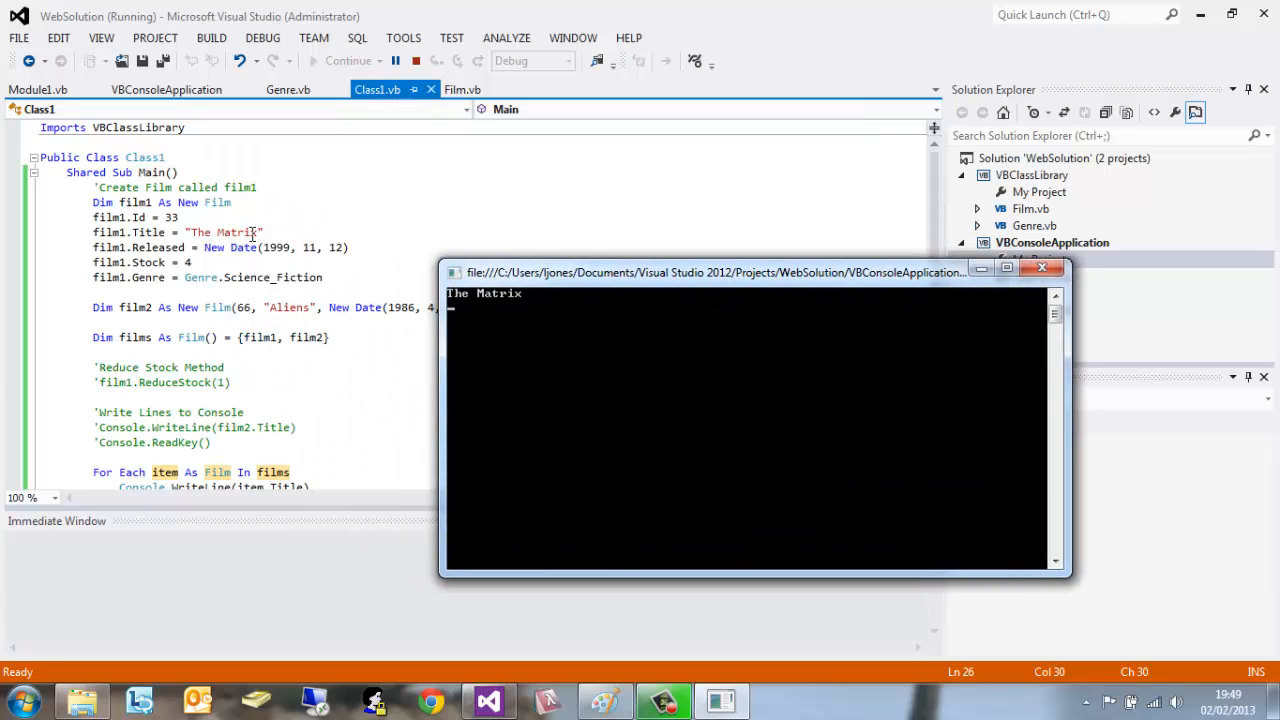
{"action": "key", "text": "Return"}
{"action": "left_click", "coordinate": [1040, 270]}
{"action": "left_click_drag", "start_coordinate": [936, 274], "coordinate": [940, 320]}
{"action": "left_click", "coordinate": [458, 382]}
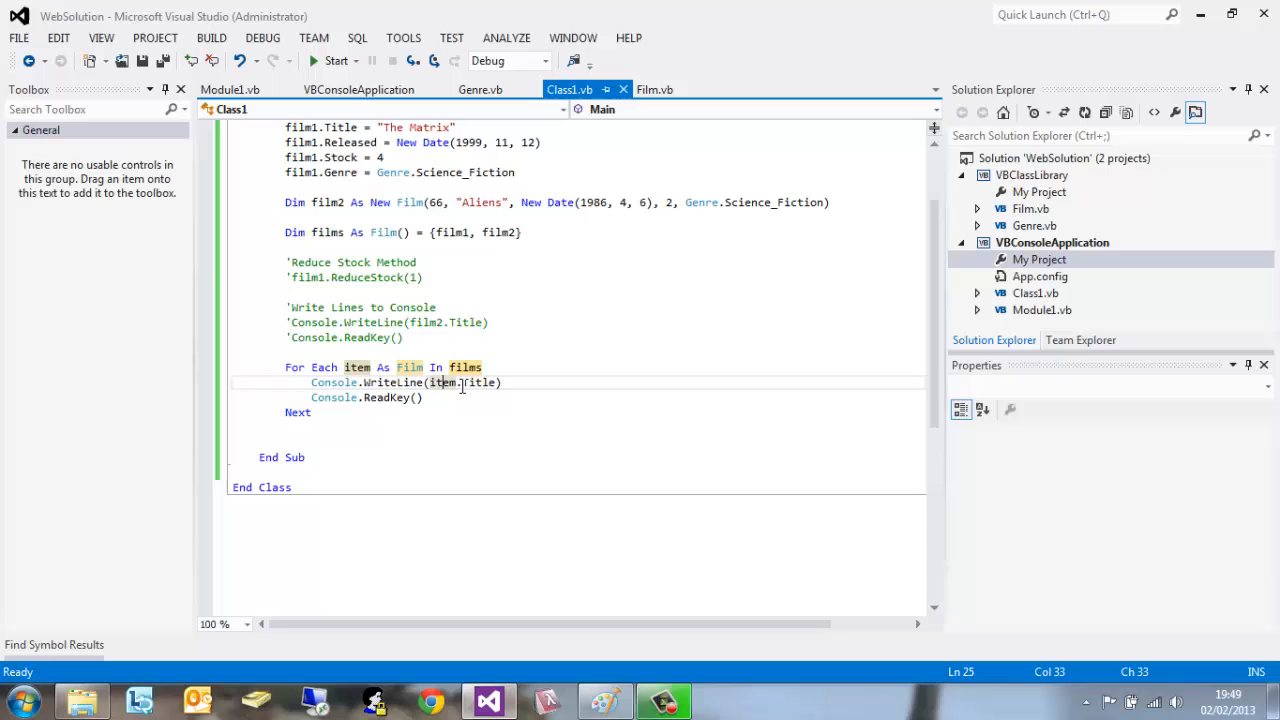
{"action": "left_click", "coordinate": [488, 383]}
{"action": "left_click", "coordinate": [432, 156]}
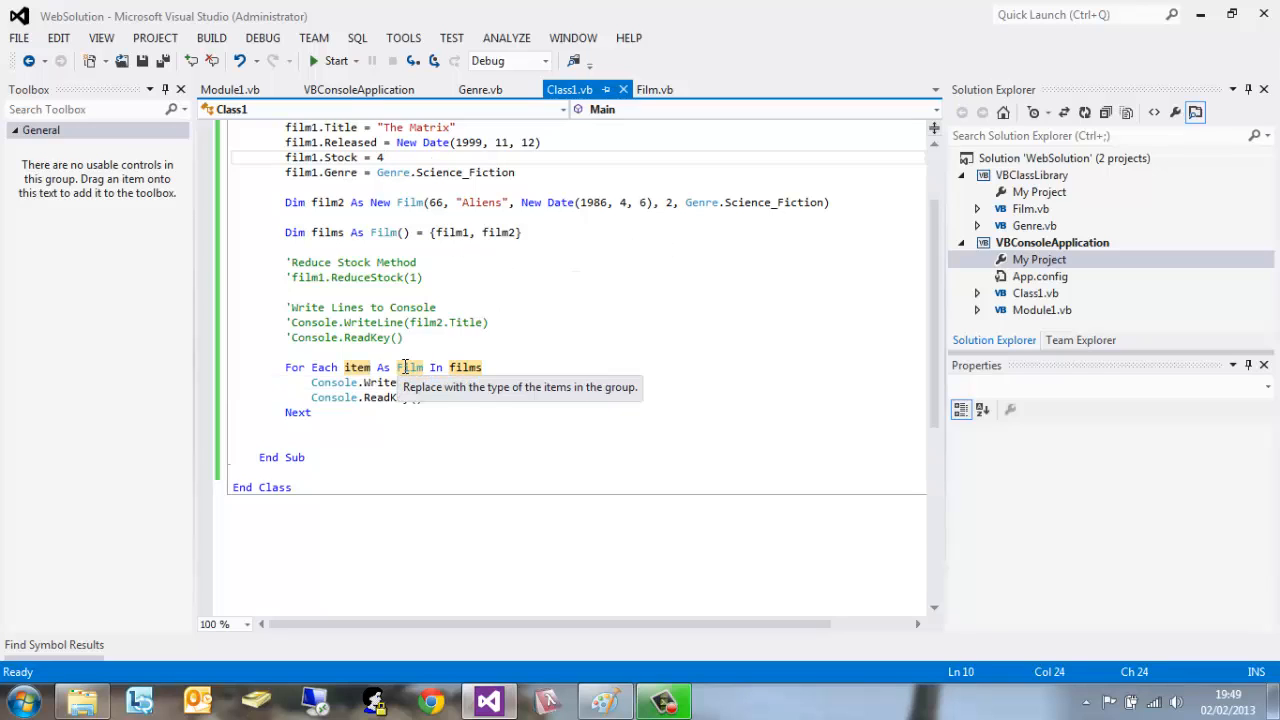
{"action": "left_click", "coordinate": [481, 367]}
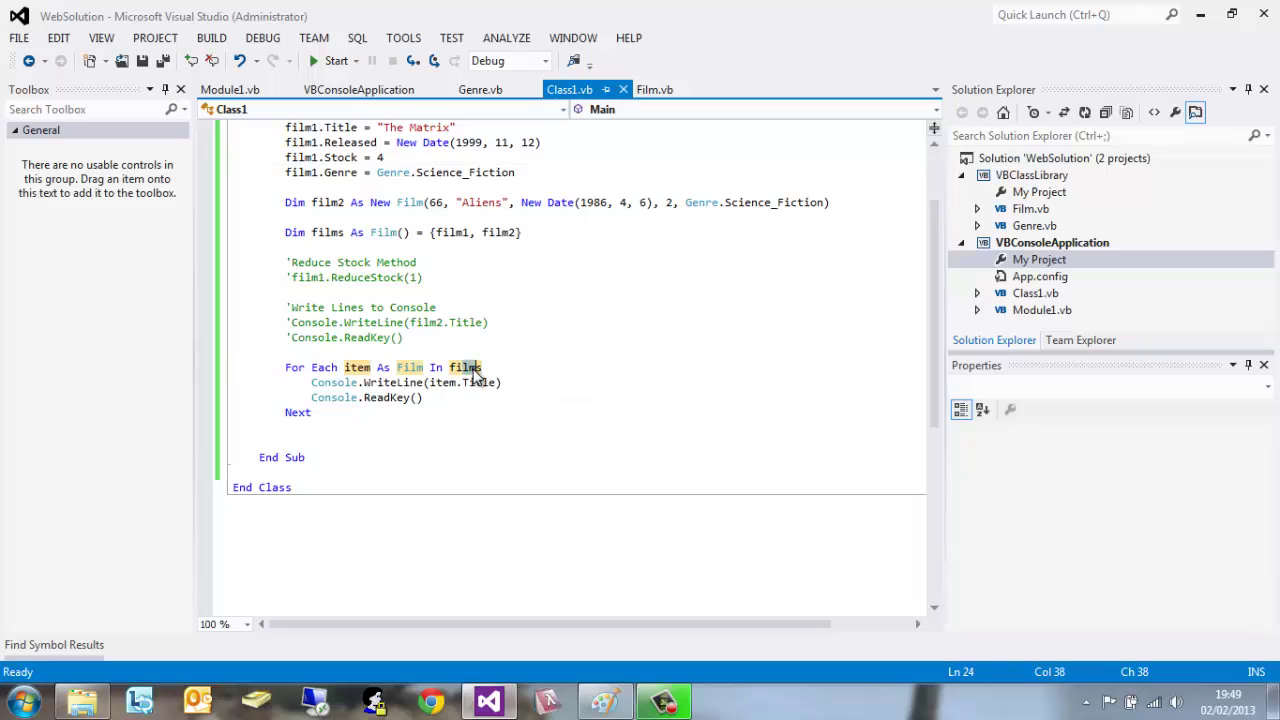
{"action": "left_click", "coordinate": [467, 233]}
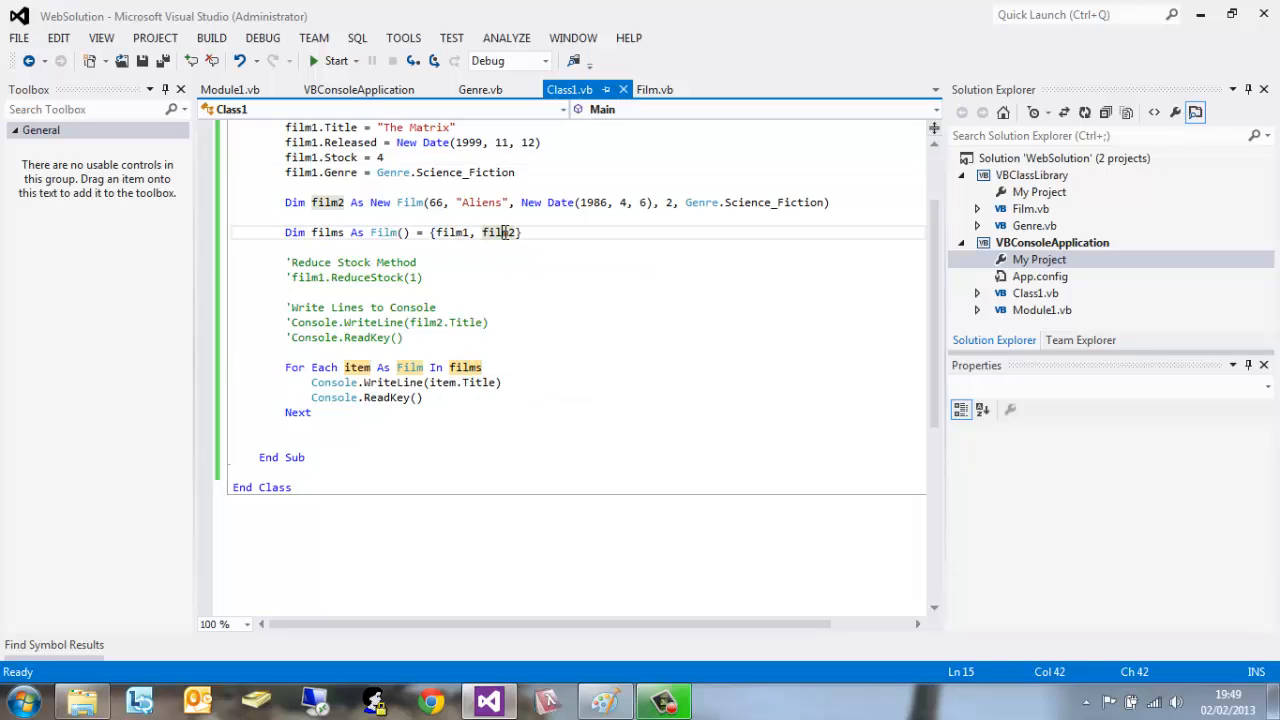